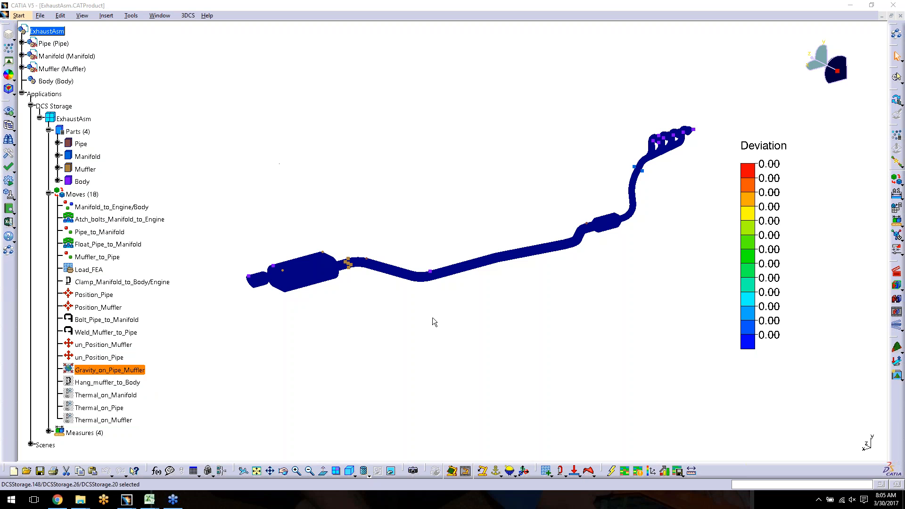
# Step: Activate the Gravity_on_Pipe_Muffler move and run a nominal build of the exhaust assembly
pyautogui.rightClick(125, 371)
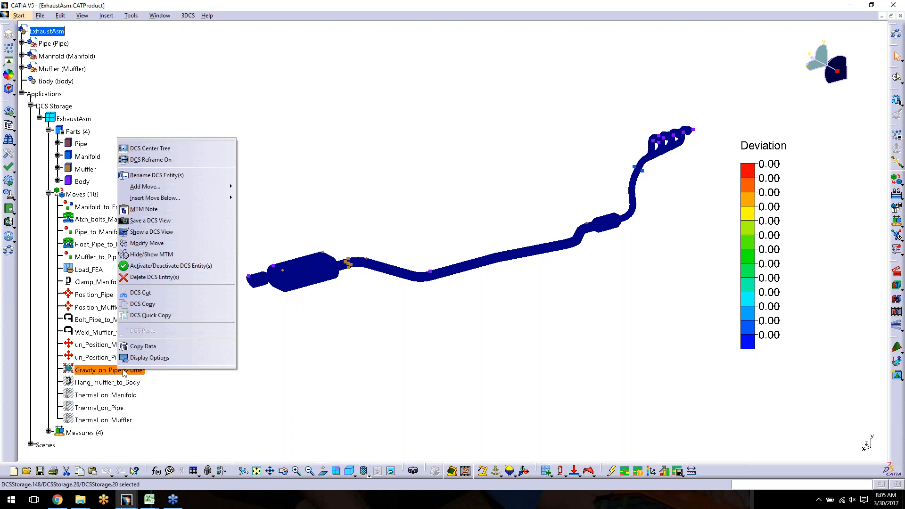
pyautogui.click(171, 265)
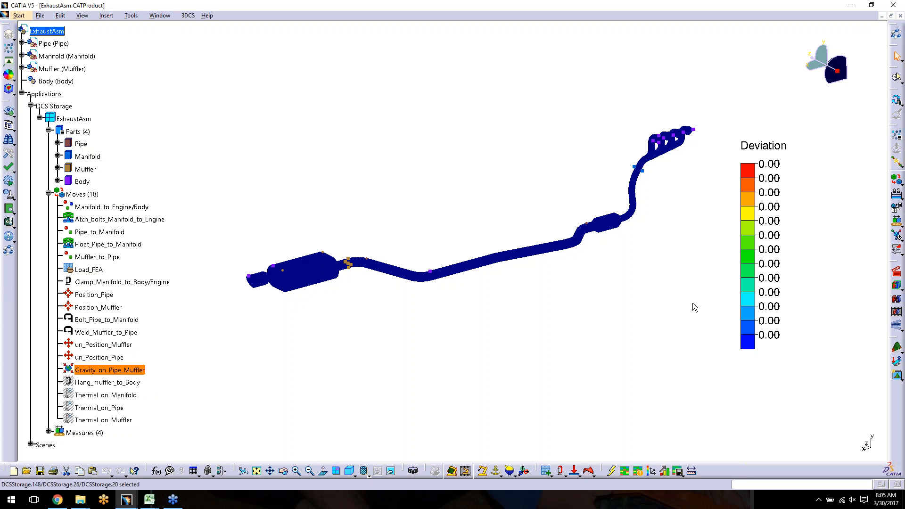
pyautogui.click(895, 286)
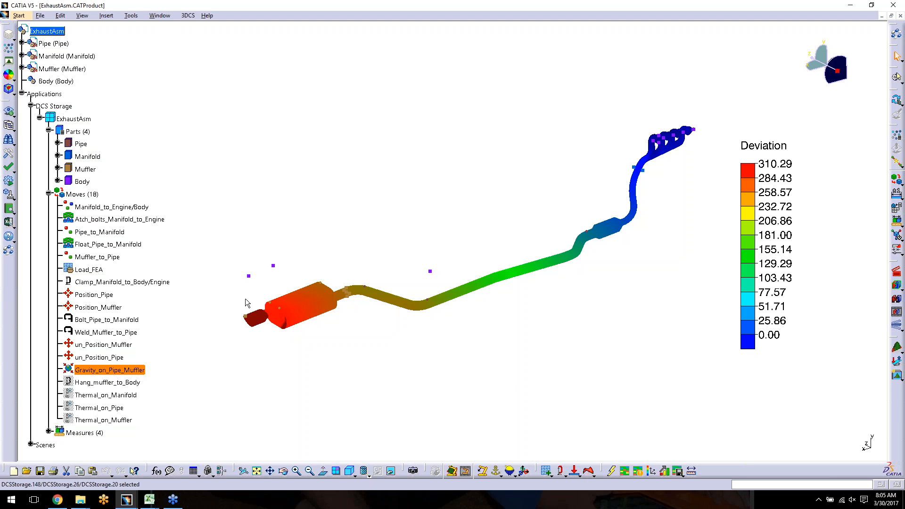
# Step: Review the affected parts and gravity direction set in the Gravity_on_Pipe_Muffler move without changing them
pyautogui.doubleClick(136, 370)
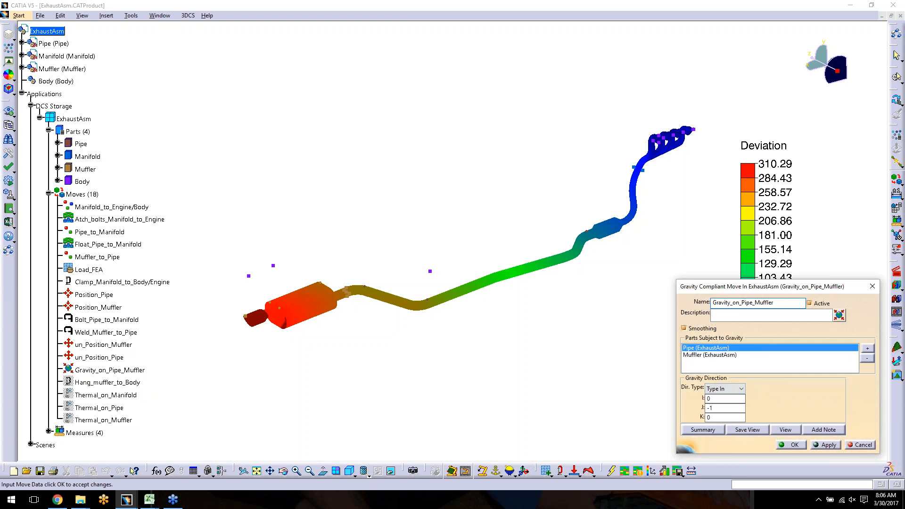
pyautogui.click(863, 445)
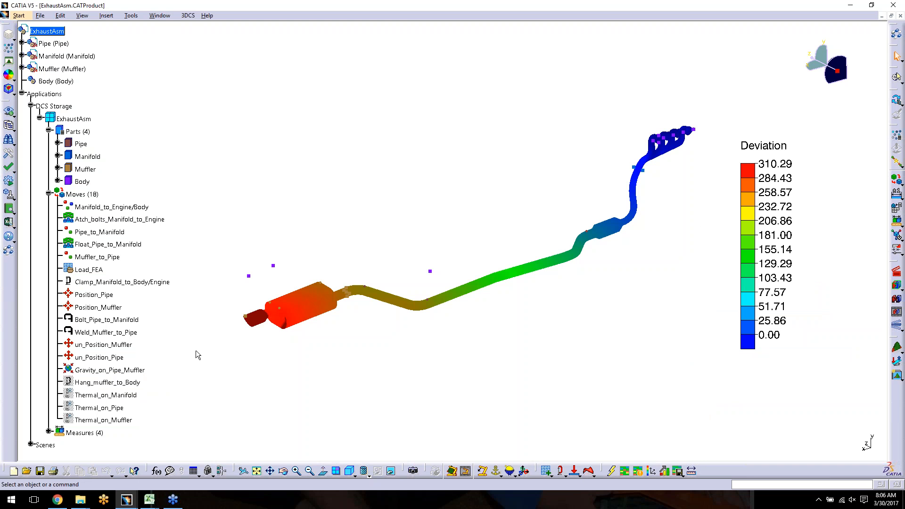
# Step: Activate the Hang_muffler_to_Body move together with the thermal moves on the manifold, pipe and muffler
pyautogui.click(125, 383)
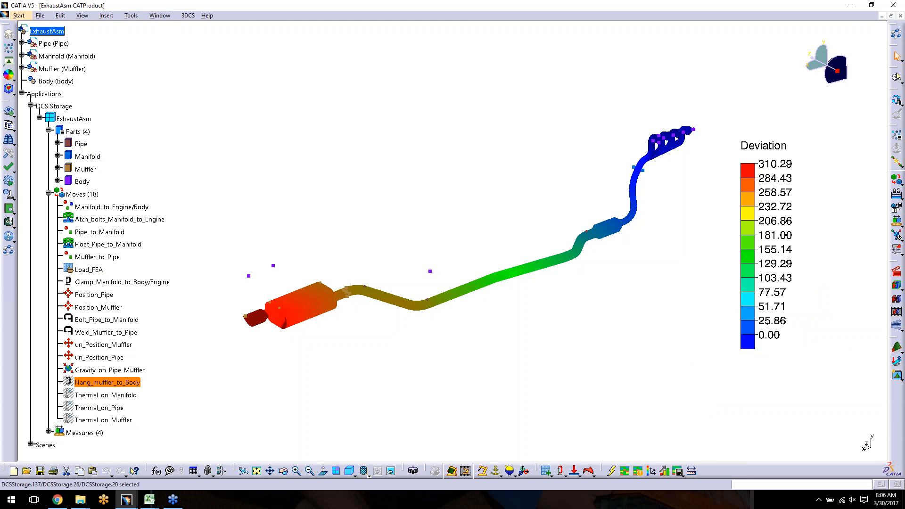
pyautogui.keyDown('shift'); pyautogui.click(112, 420); pyautogui.keyUp('shift')
pyautogui.rightClick(111, 420)
pyautogui.click(165, 316)
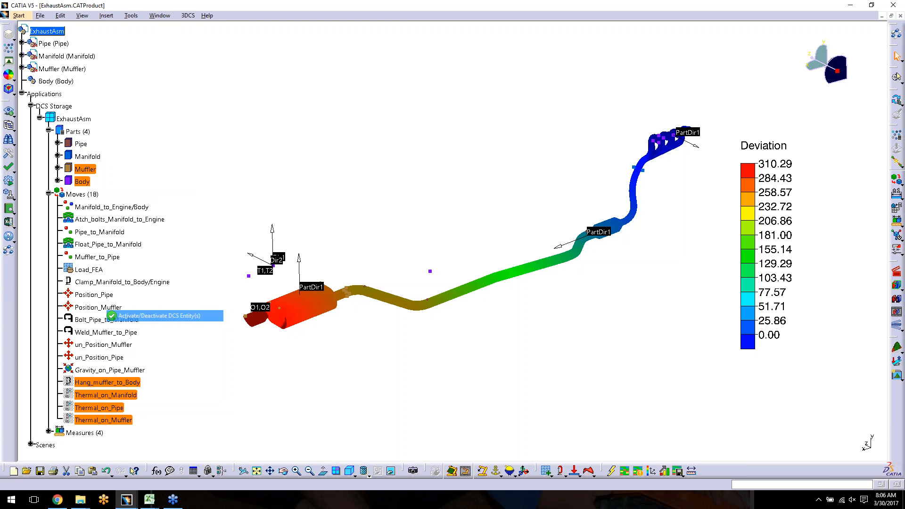
pyautogui.click(166, 385)
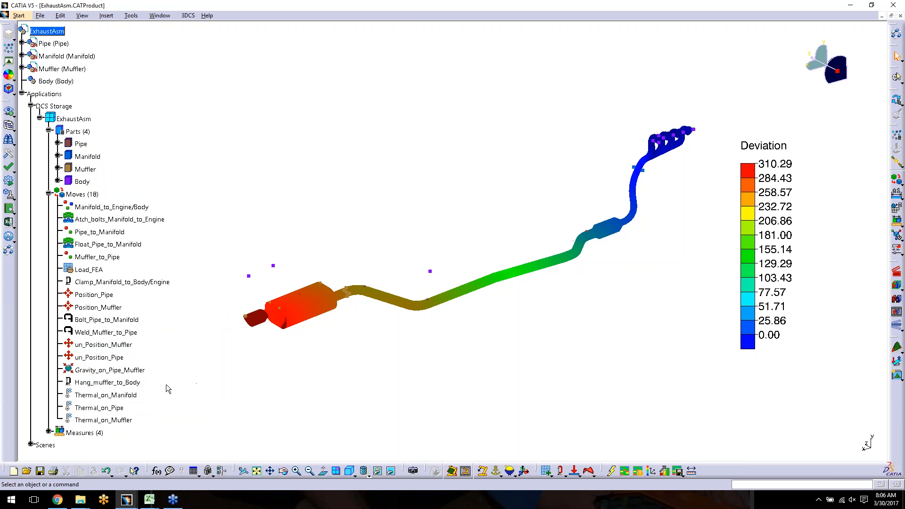
# Step: Review the temperature change and thermal file in the Thermal_on_Manifold move without changing them
pyautogui.doubleClick(122, 396)
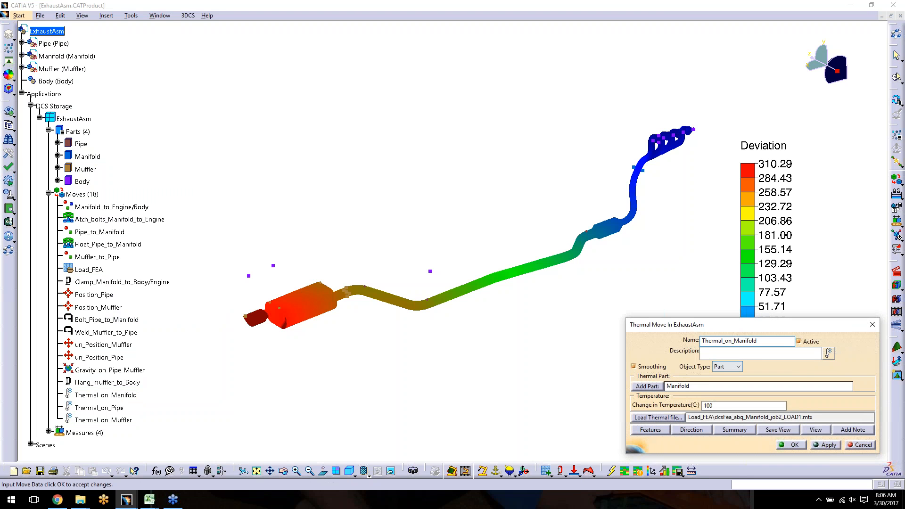
pyautogui.moveTo(719, 406); pyautogui.dragTo(698, 415)
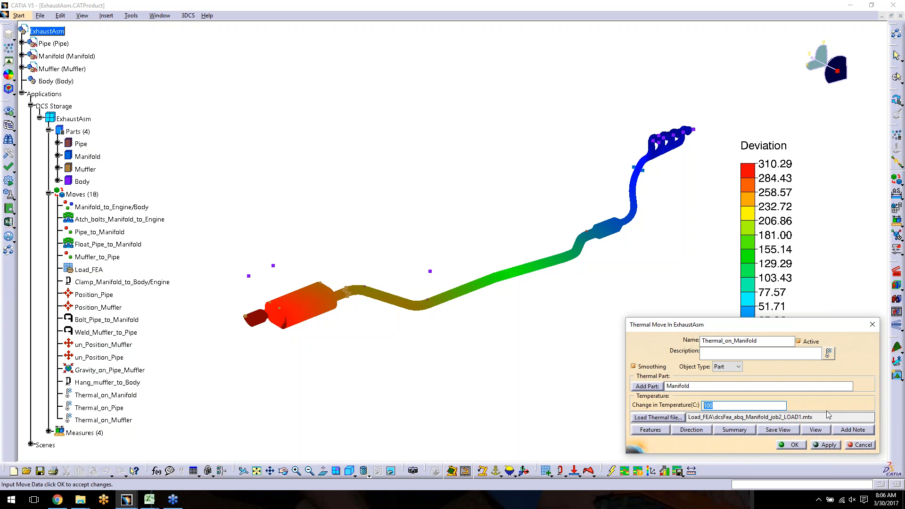
pyautogui.click(863, 445)
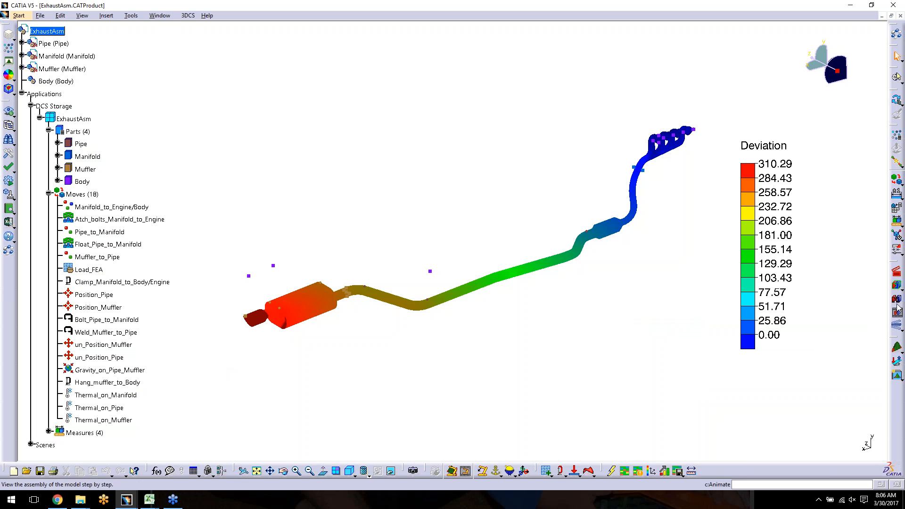
# Step: Run the nominal build with the hanger and thermal moves, and inspect the deviation around the hanger and the pipe's rear bend
pyautogui.click(897, 283)
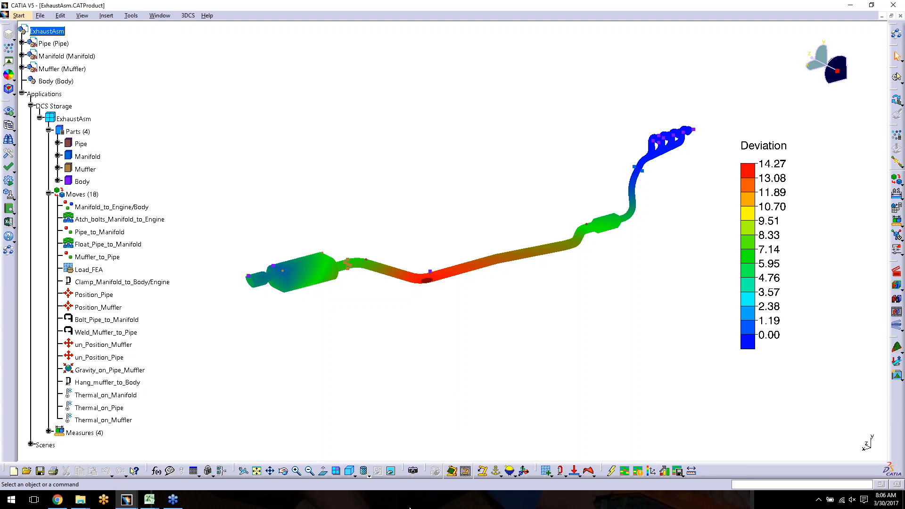
pyautogui.click(137, 384)
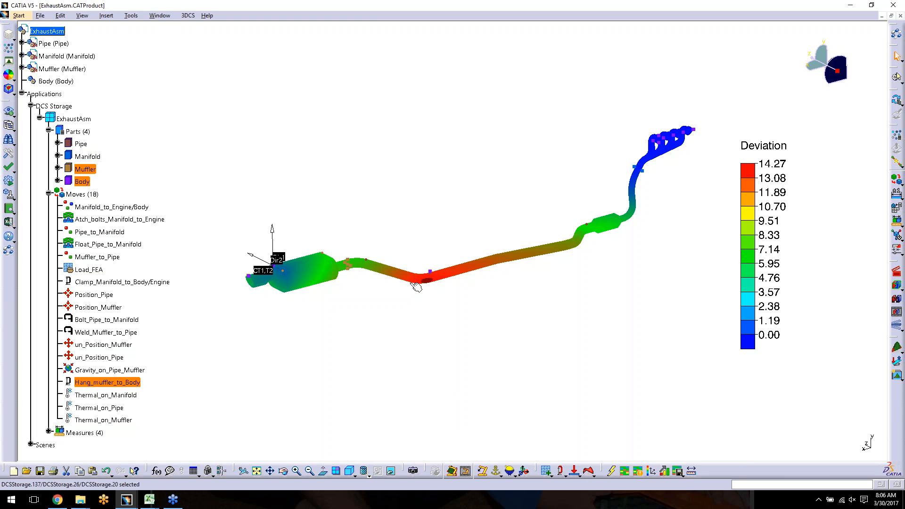
pyautogui.moveTo(428, 302); pyautogui.dragTo(461, 332, button='middle')
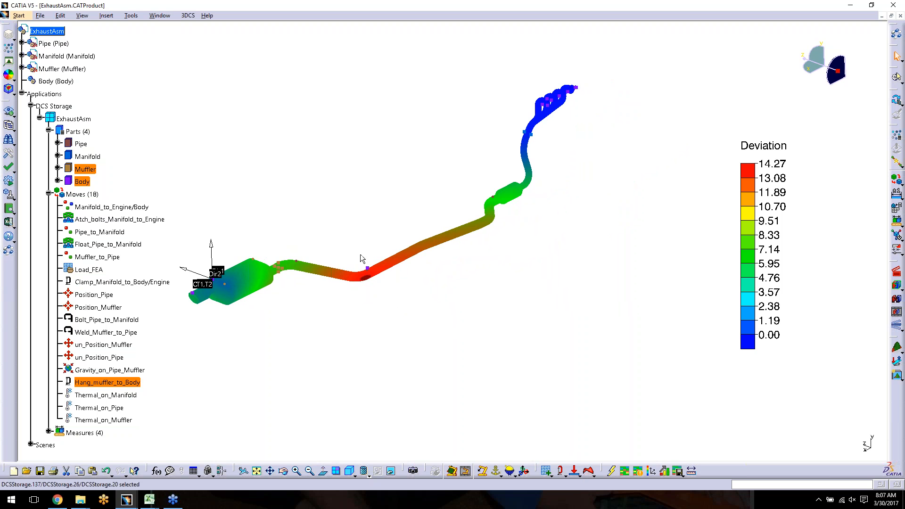
pyautogui.moveTo(374, 316); pyautogui.dragTo(440, 325, button='middle')
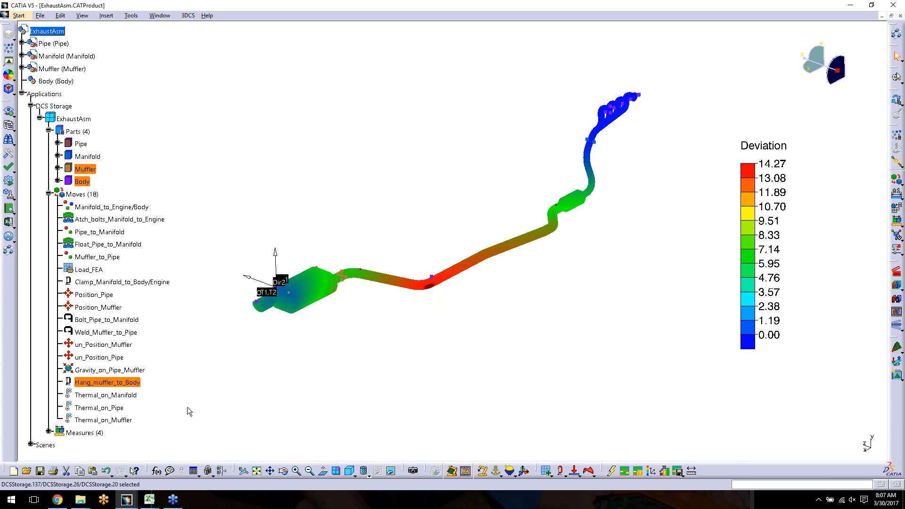
# Step: Deactivate the Hang_muffler_to_Body move and rerun the nominal build
pyautogui.rightClick(132, 385)
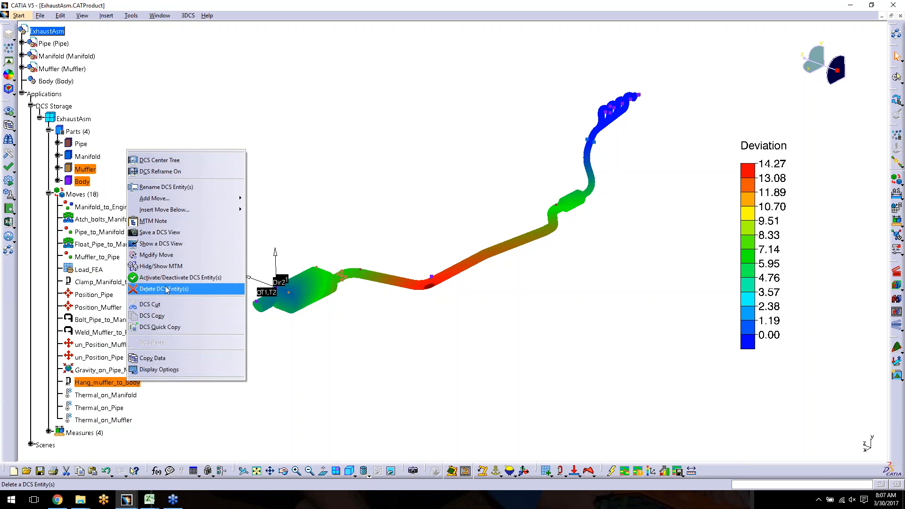
pyautogui.click(168, 278)
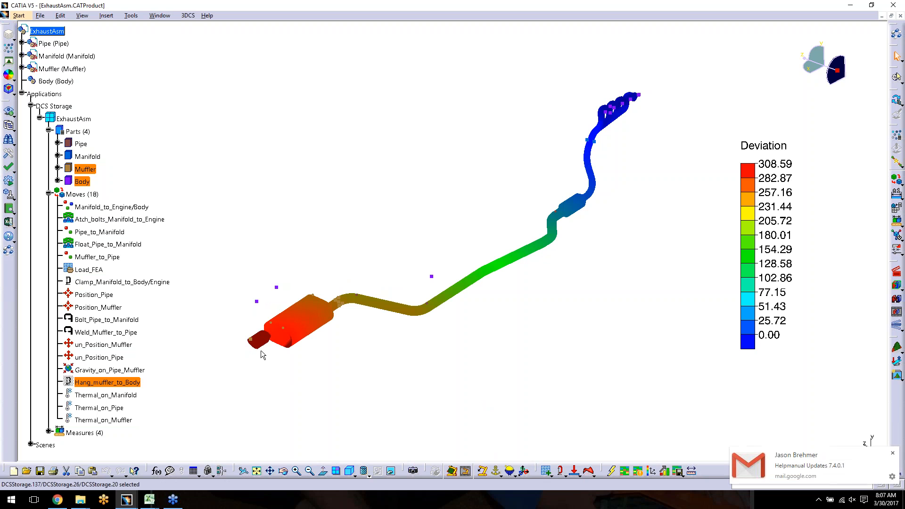
pyautogui.click(893, 454)
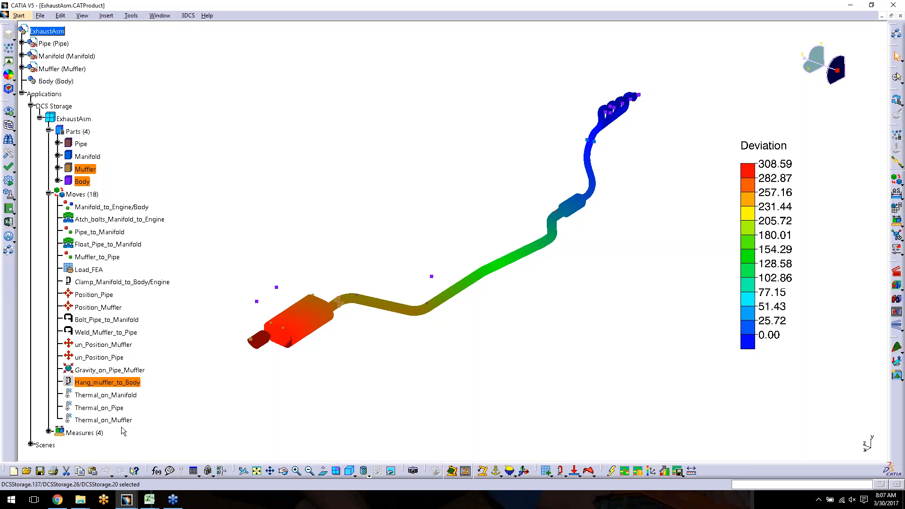
# Step: Check the current value of the Muffler_Rear_End_in_length measure with the thermal moves active
pyautogui.click(48, 432)
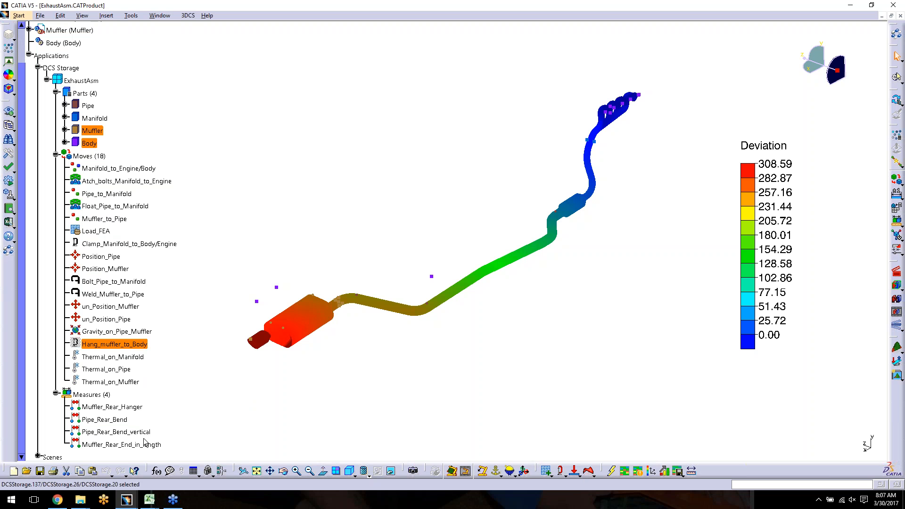
pyautogui.click(146, 444)
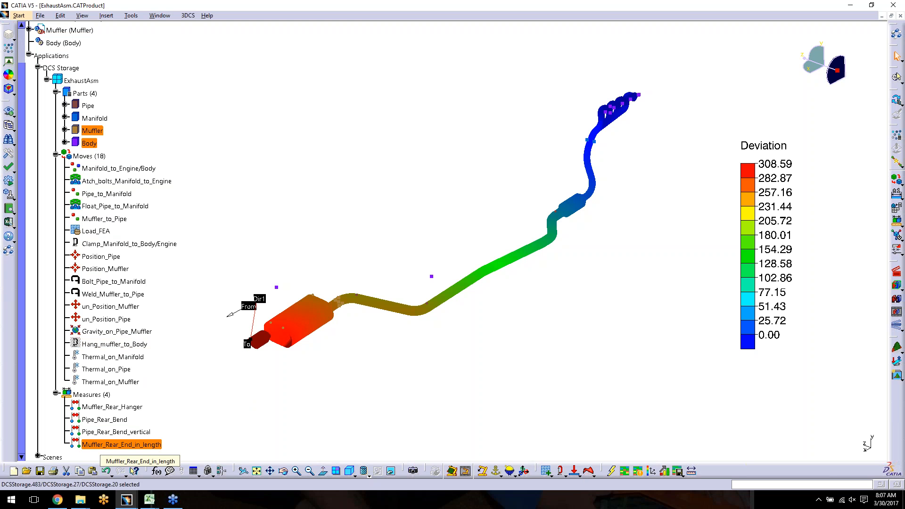
pyautogui.doubleClick(144, 444)
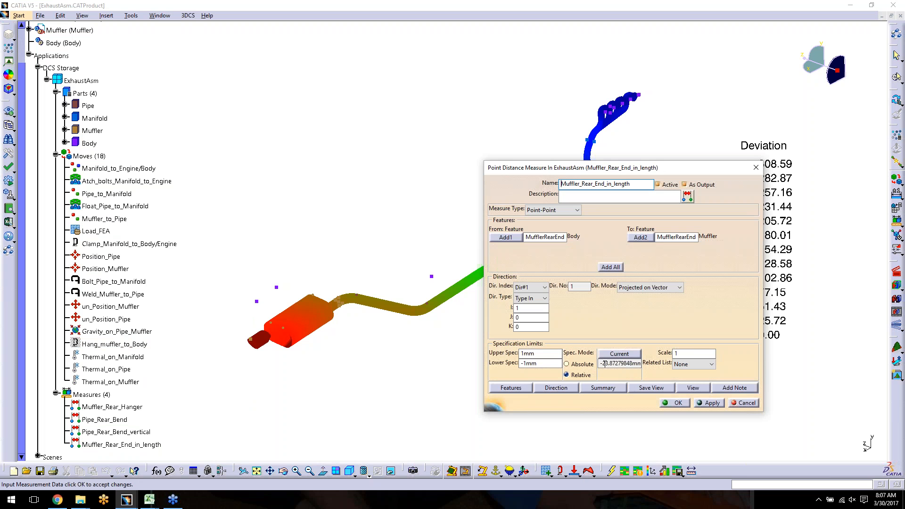
pyautogui.moveTo(602, 364); pyautogui.dragTo(618, 364)
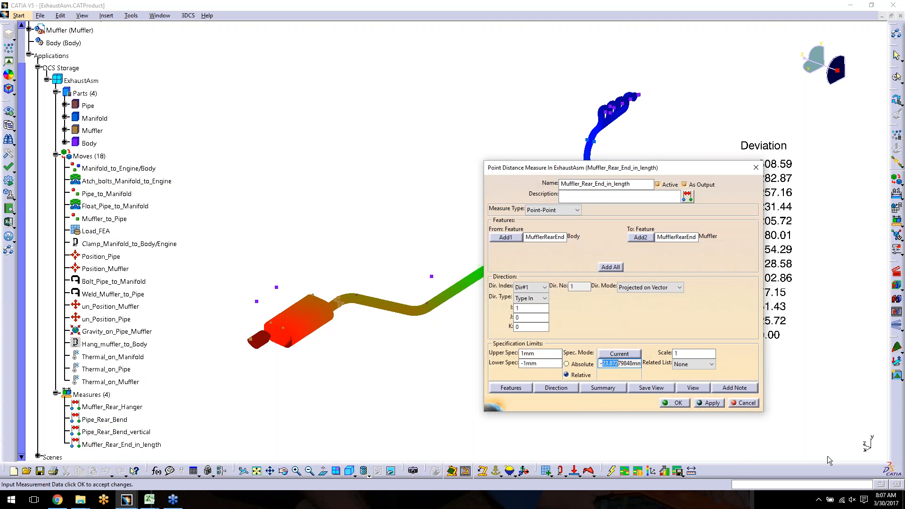
pyautogui.click(747, 403)
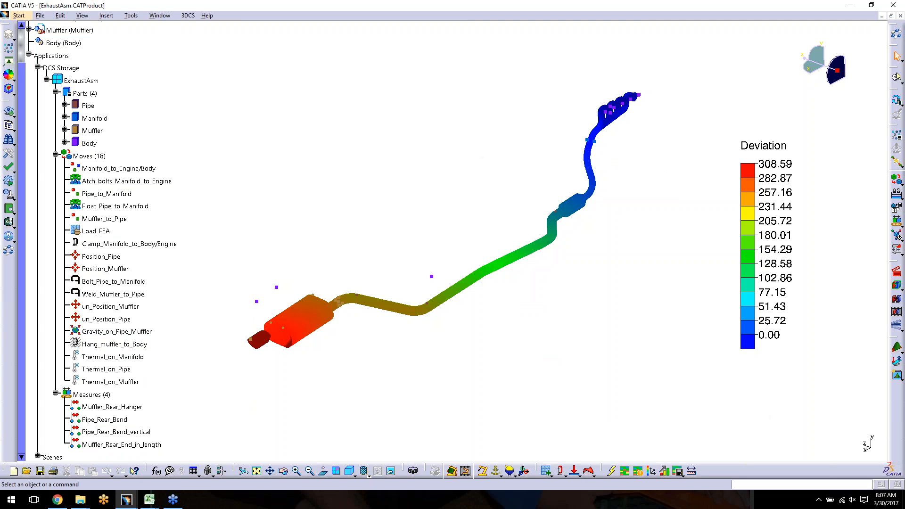
# Step: Deactivate the three thermal moves on the manifold, pipe and muffler, and rerun the nominal build
pyautogui.click(139, 362)
pyautogui.keyDown('shift'); pyautogui.click(133, 383); pyautogui.keyUp('shift')
pyautogui.rightClick(133, 382)
pyautogui.click(184, 281)
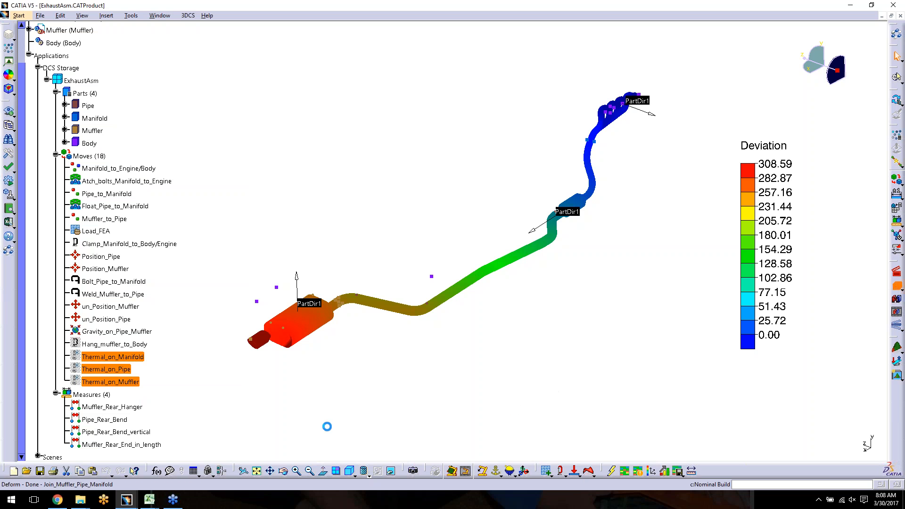
# Step: Check the current value of the Muffler_Rear_End_in_length measure again with the thermal moves inactive
pyautogui.doubleClick(159, 446)
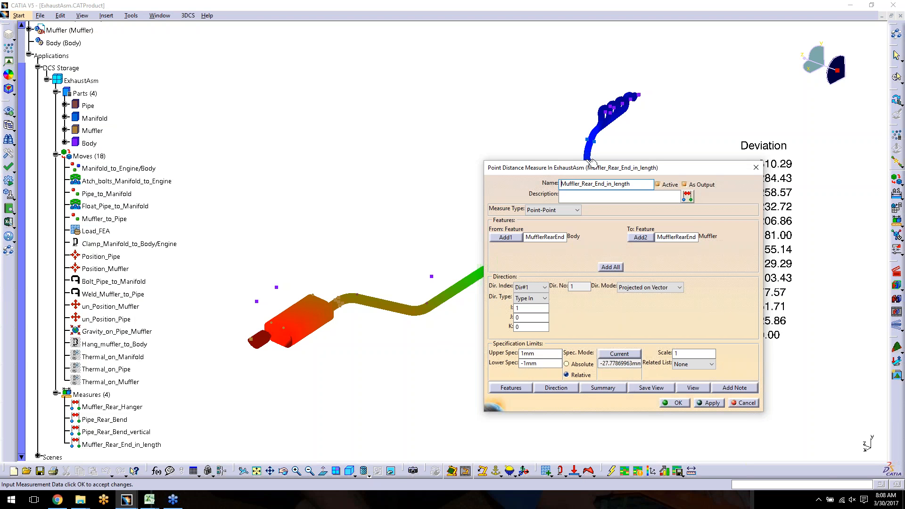
pyautogui.moveTo(586, 173)
pyautogui.mouseDown()
pyautogui.moveTo(628, 202)
pyautogui.moveTo(641, 235)
pyautogui.moveTo(596, 182)
pyautogui.mouseUp()
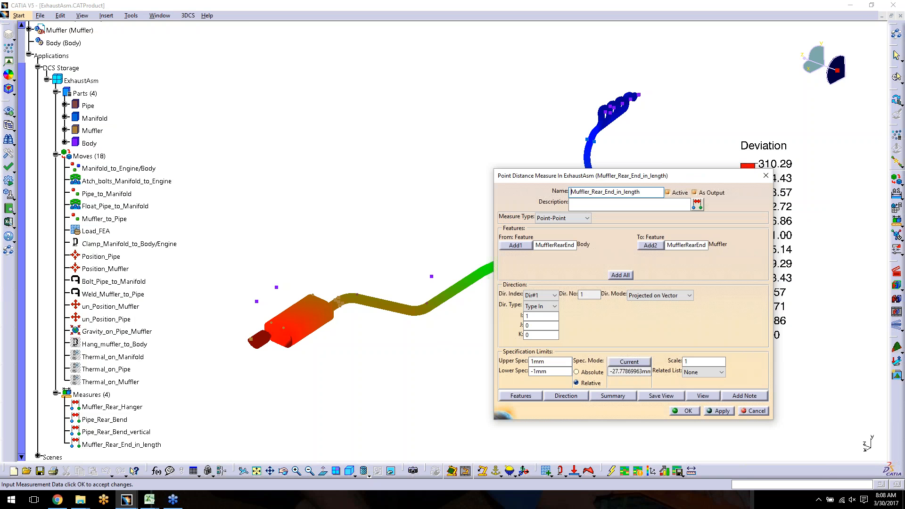
pyautogui.click(761, 411)
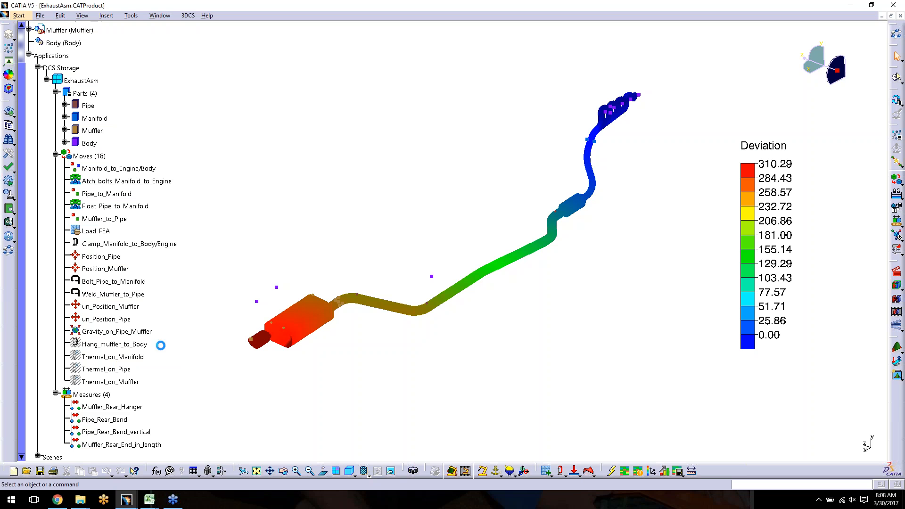
# Step: Add a Clamp move to the exhaust assembly, pairing the Pipe's rear bend point with the matching point on the Body
pyautogui.click(141, 344)
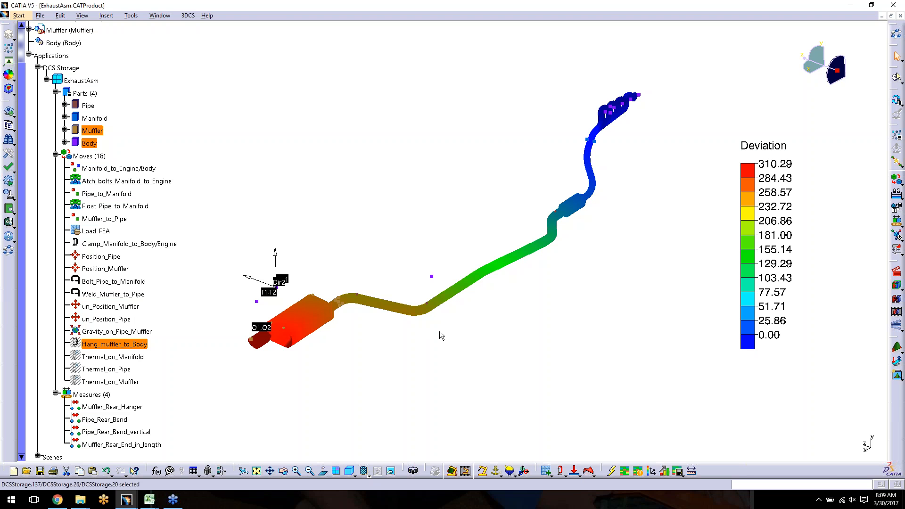
pyautogui.moveTo(453, 296); pyautogui.dragTo(456, 247, button='middle')
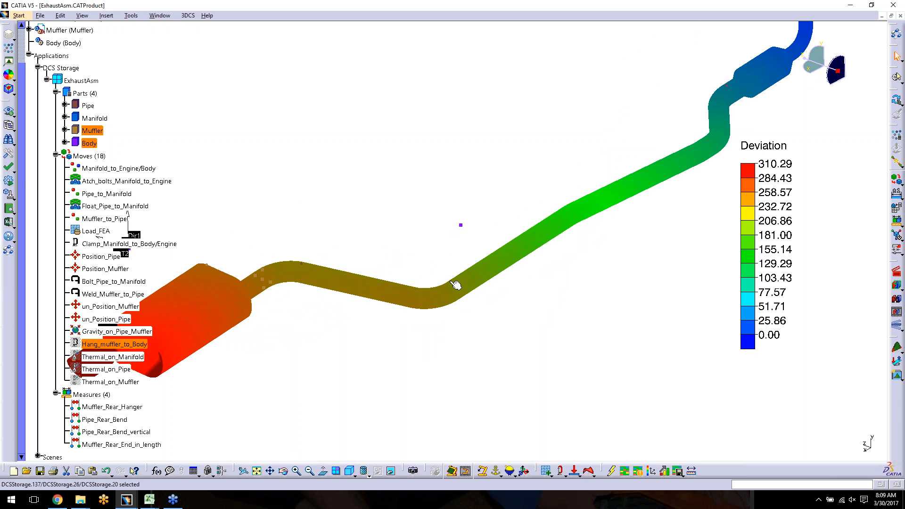
pyautogui.rightClick(90, 156)
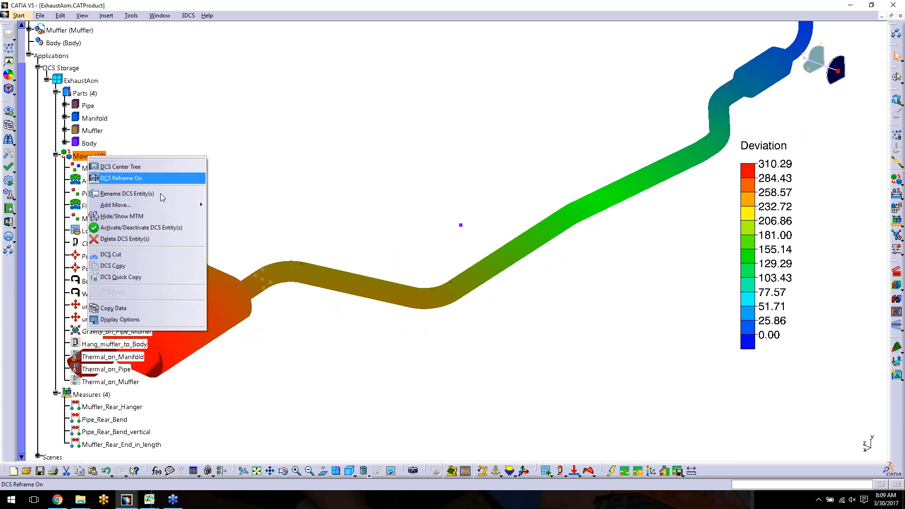
pyautogui.moveTo(160, 203)
pyautogui.moveTo(267, 318)
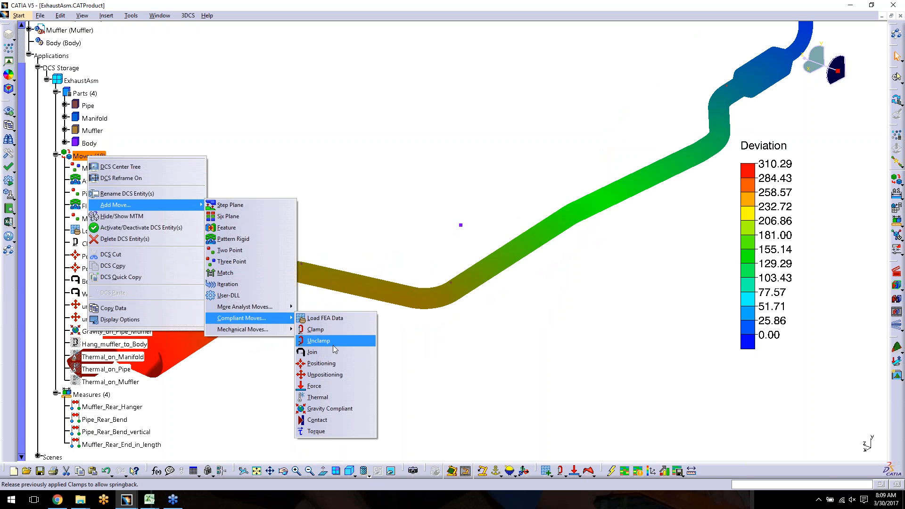
pyautogui.click(338, 329)
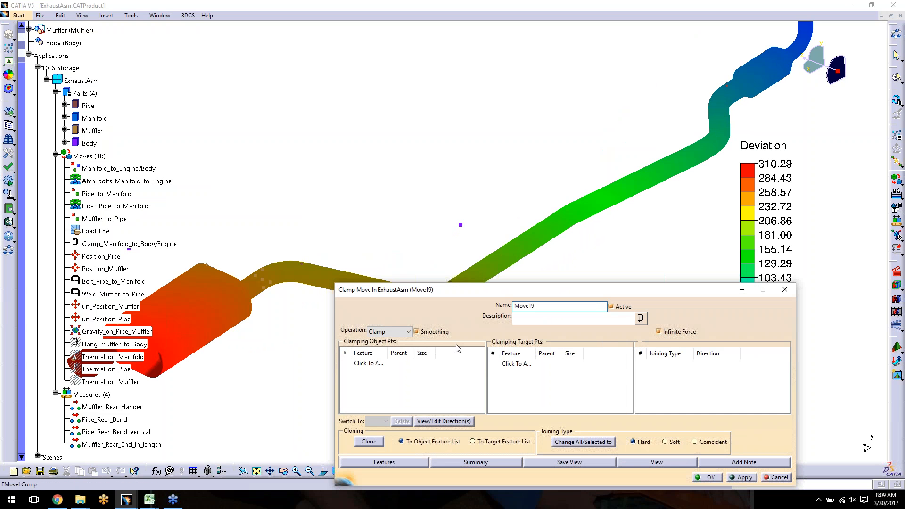
pyautogui.click(369, 364)
pyautogui.moveTo(454, 256); pyautogui.dragTo(440, 185, button='middle')
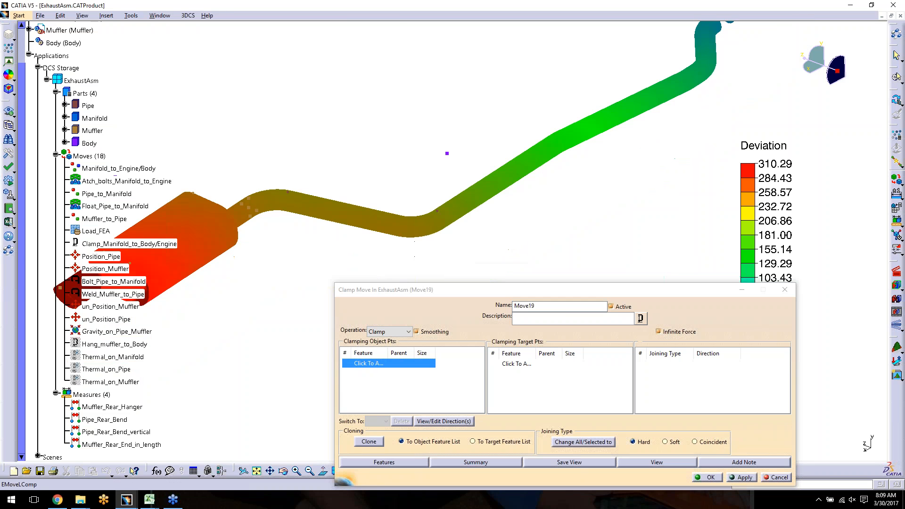
pyautogui.click(440, 209)
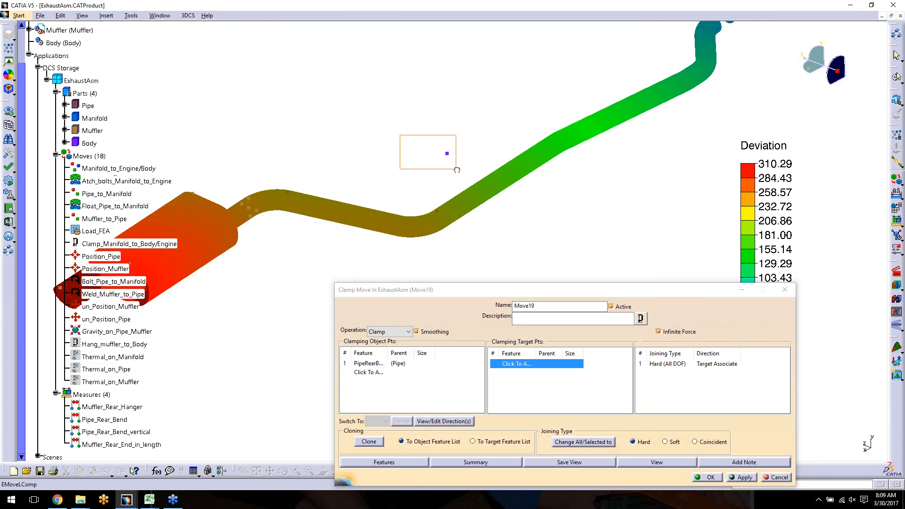
pyautogui.click(446, 154)
# Step: Set the new clamp's joining type to Soft (1DOF), preview its points and direction, and accept the move
pyautogui.doubleClick(674, 364)
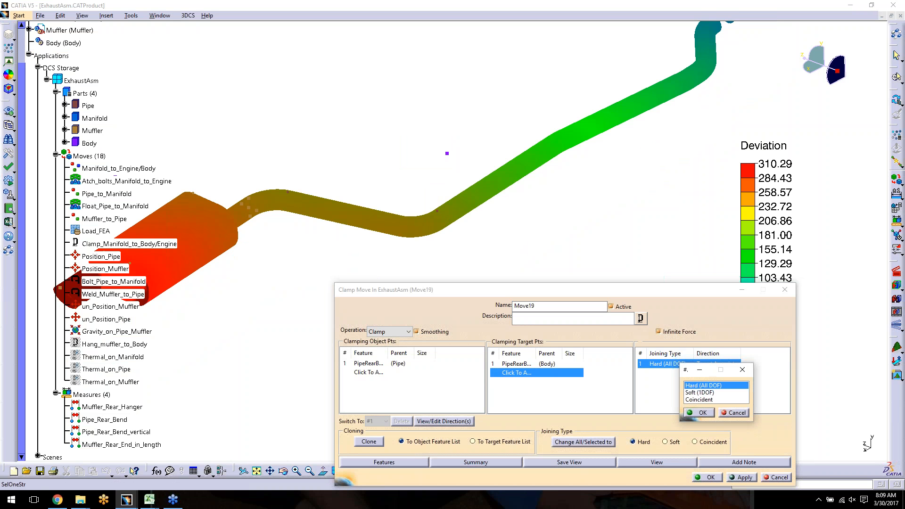
pyautogui.click(702, 393)
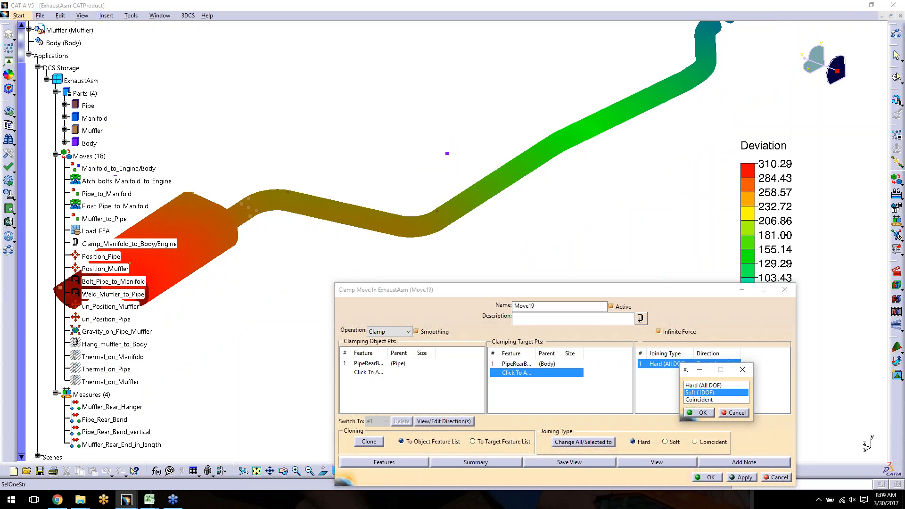
pyautogui.click(699, 413)
pyautogui.click(409, 463)
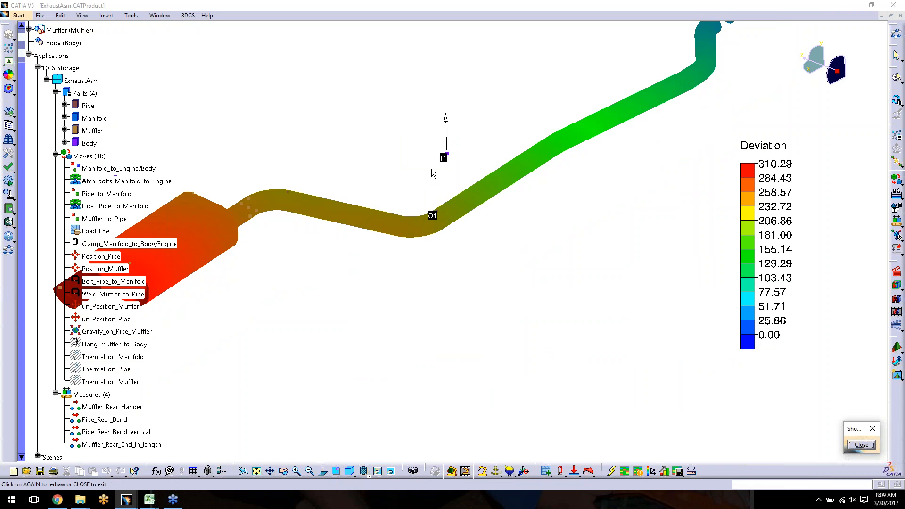
pyautogui.click(861, 445)
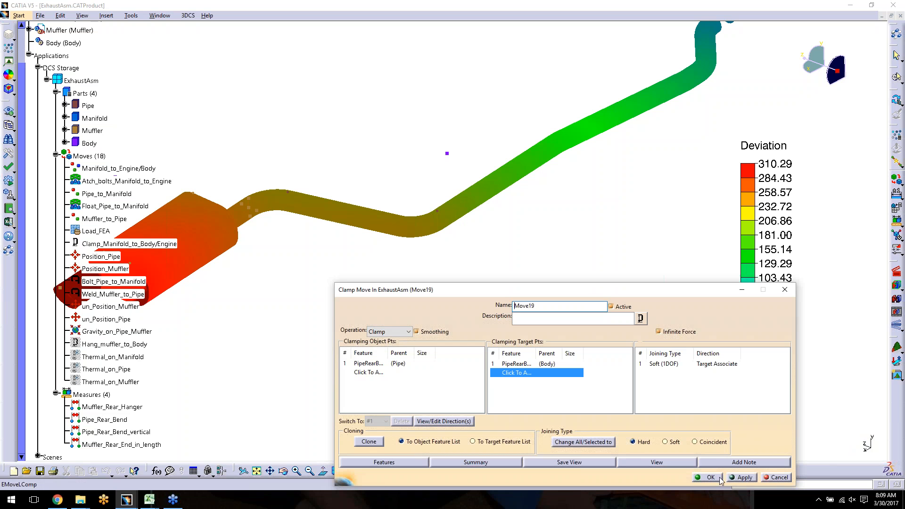
pyautogui.click(712, 477)
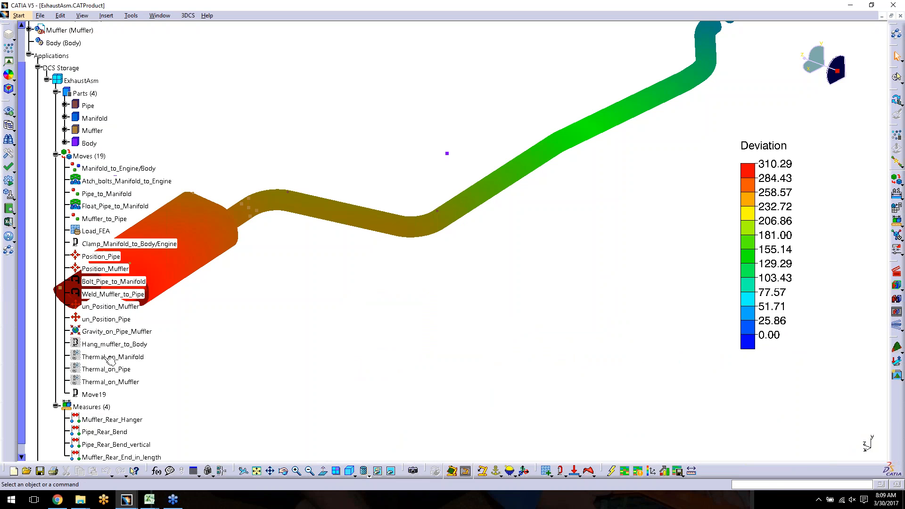
# Step: Activate the Hang_muffler_to_Body move and the three thermal moves, and rerun the nominal build
pyautogui.click(129, 344)
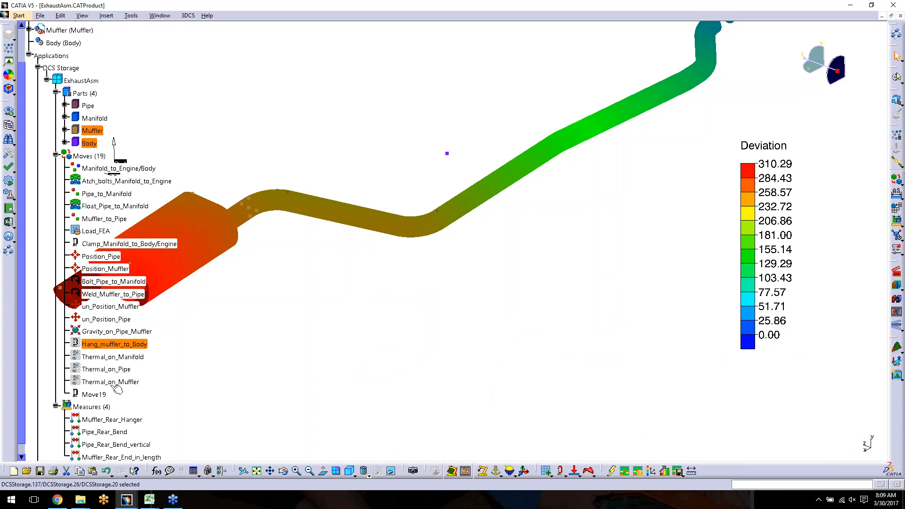
pyautogui.keyDown('shift'); pyautogui.click(114, 382); pyautogui.keyUp('shift')
pyautogui.rightClick(113, 381)
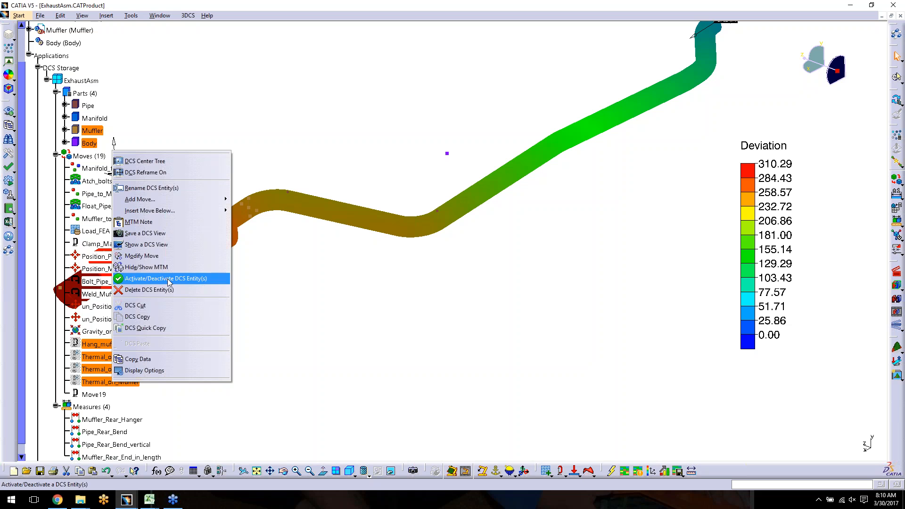
pyautogui.click(168, 278)
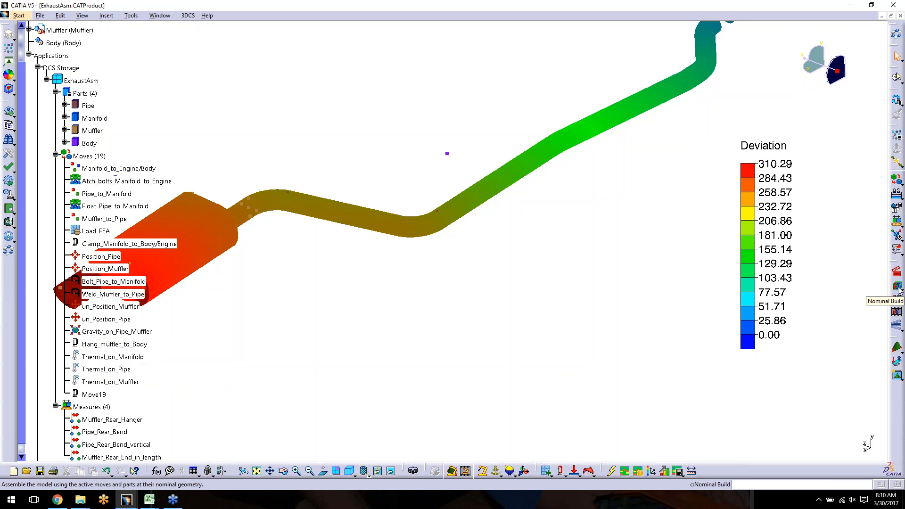
pyautogui.click(897, 286)
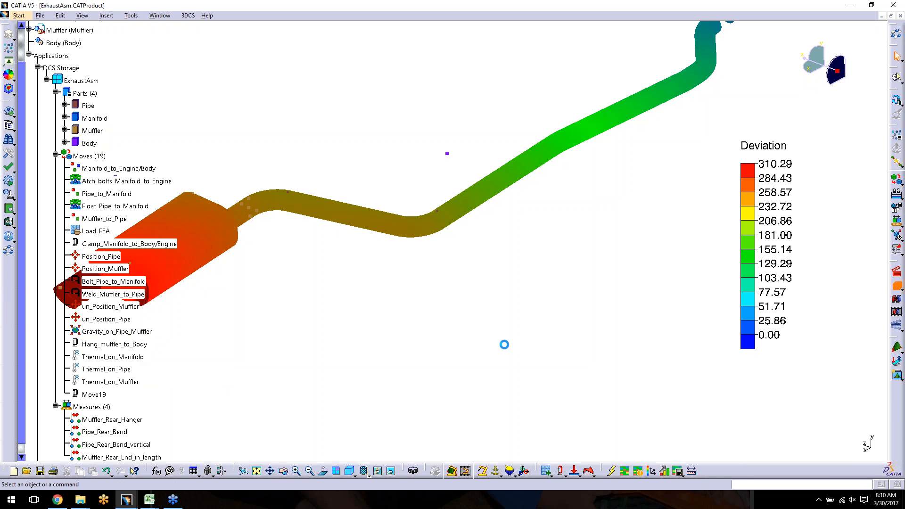
pyautogui.moveTo(446, 261); pyautogui.dragTo(584, 318, button='middle')
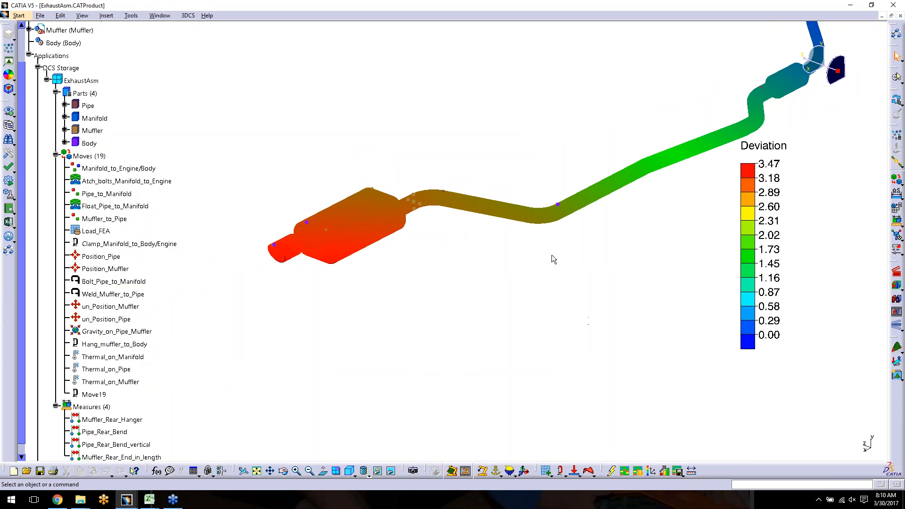
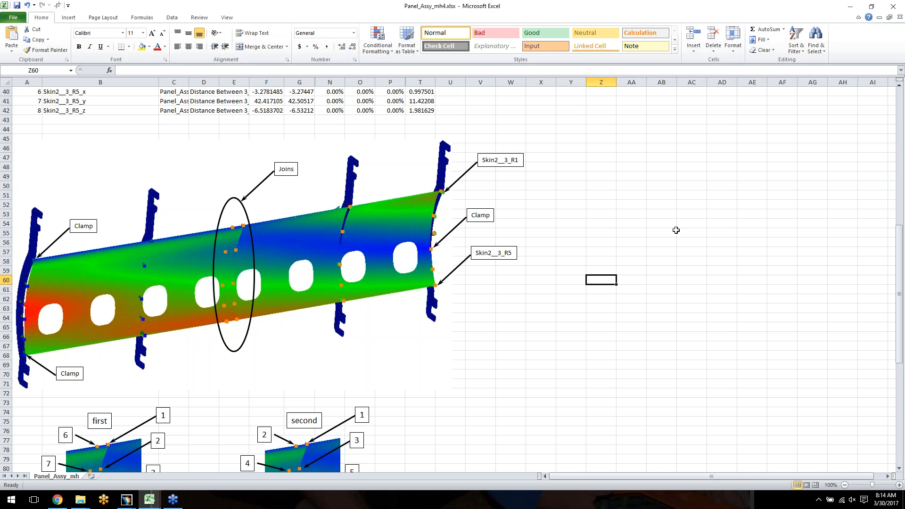
# Step: Examine the clamp and join layout, the four joining sequences, and the Skin2__3_R1 and Skin2__3_R5 chart in the Panel_Assy_mh4 workbook
pyautogui.scroll(-5, 799, 254)
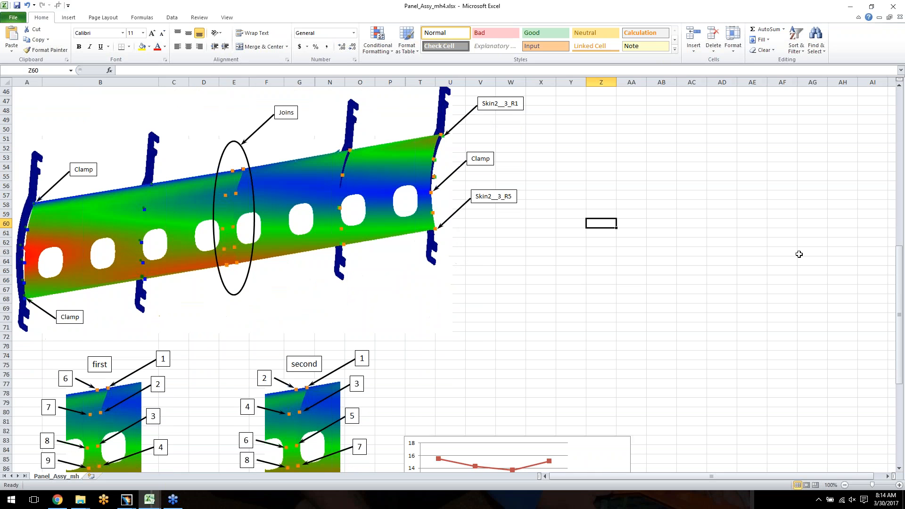
pyautogui.scroll(-2, 799, 254)
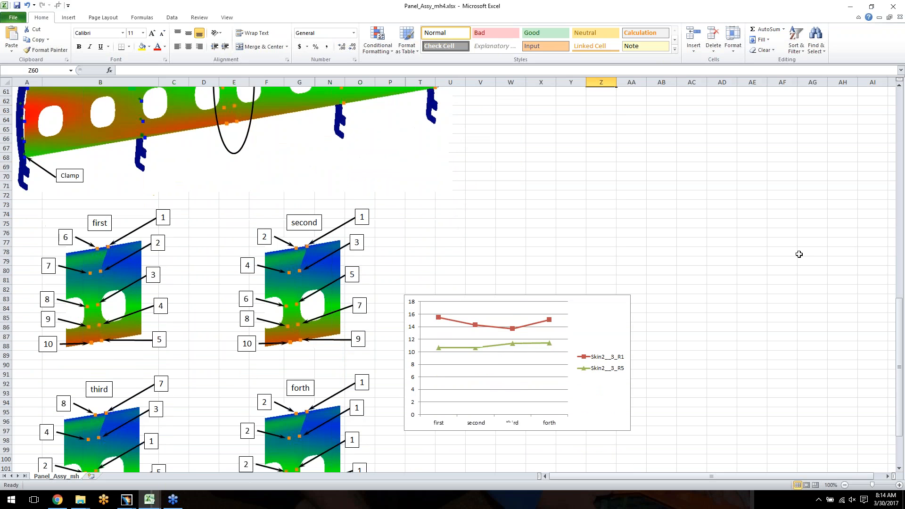
pyautogui.scroll(-2, 799, 254)
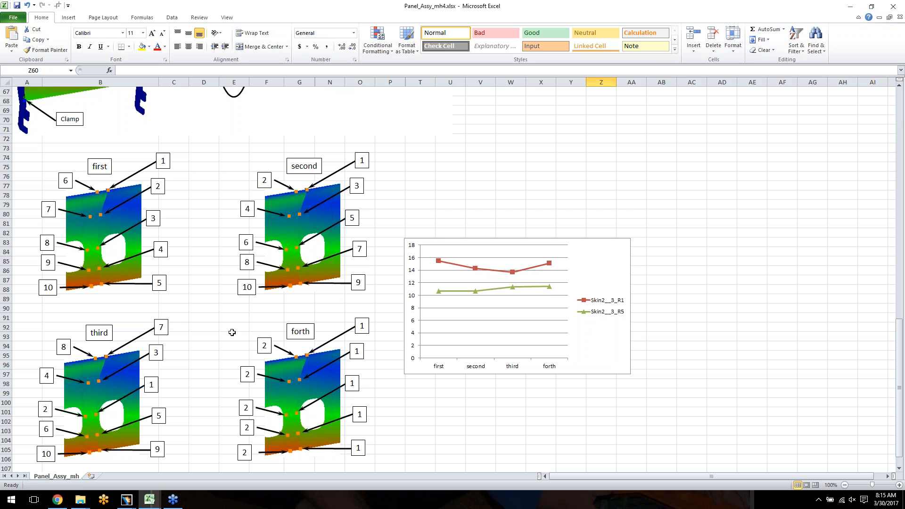
pyautogui.scroll(-1, 232, 332)
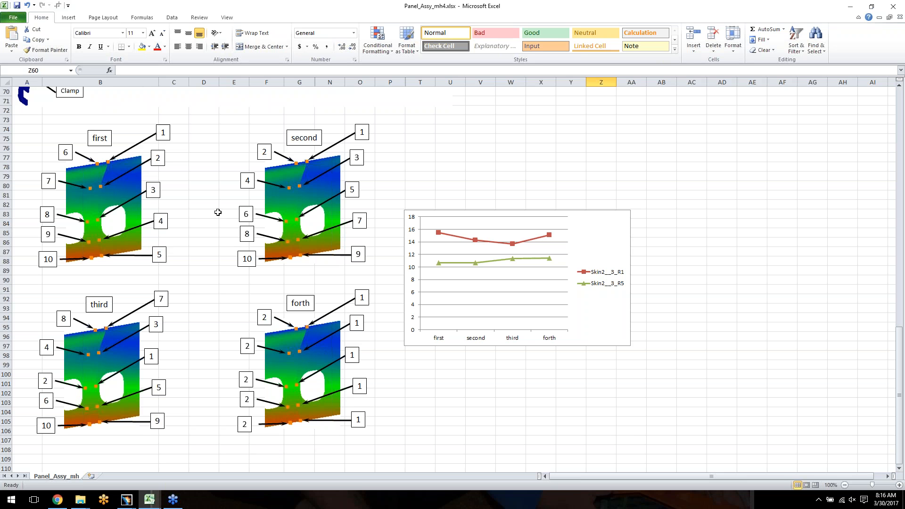
pyautogui.scroll(10, 503, 134)
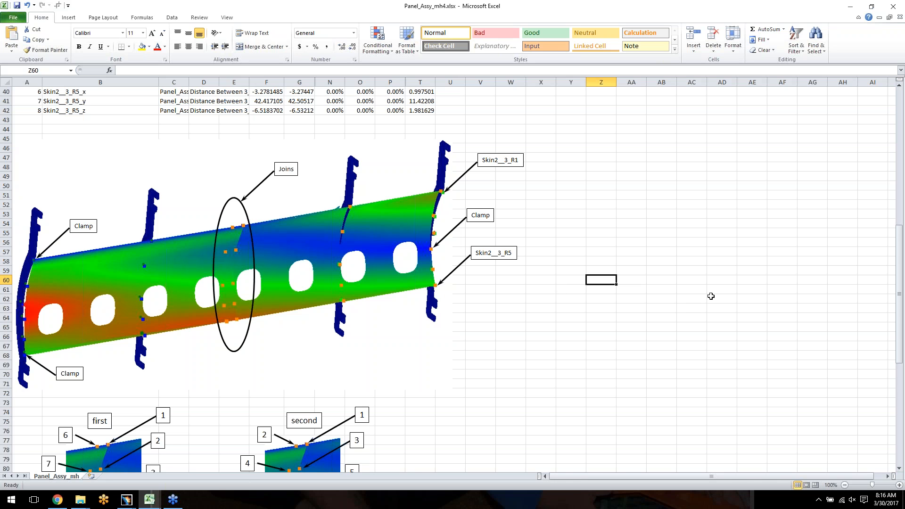
pyautogui.scroll(-9, 758, 307)
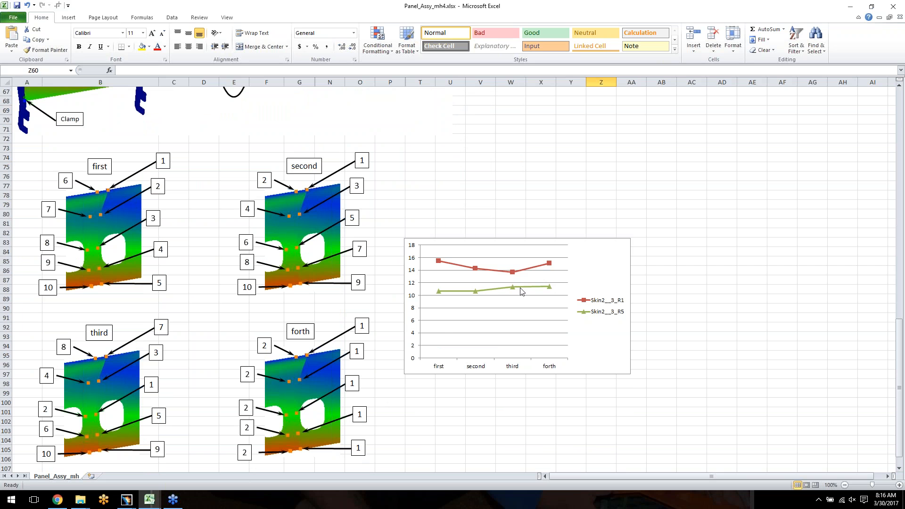
pyautogui.moveTo(522, 291)
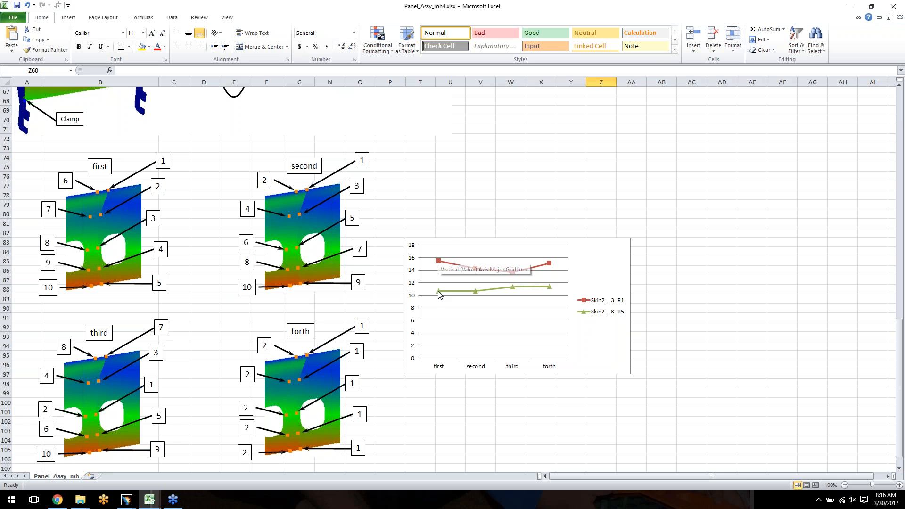
pyautogui.scroll(8, 398, 233)
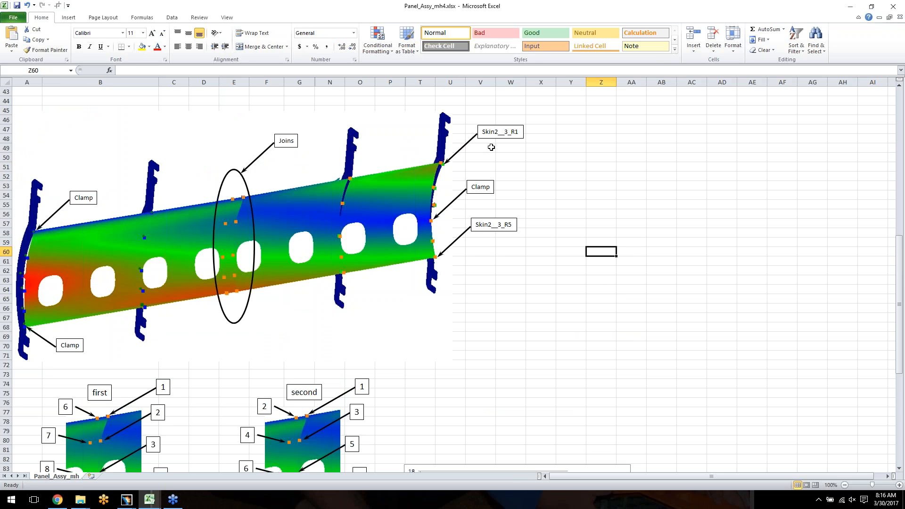
pyautogui.scroll(-6, 526, 264)
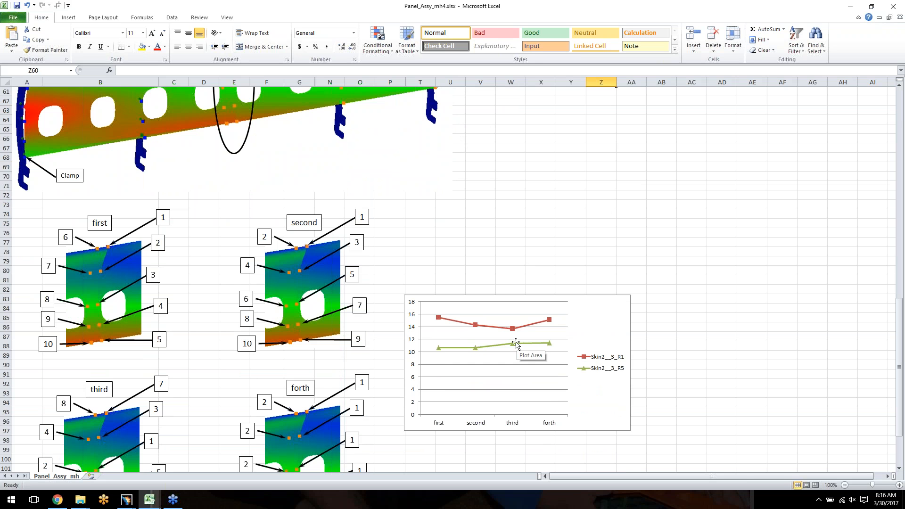
pyautogui.scroll(-3, 639, 215)
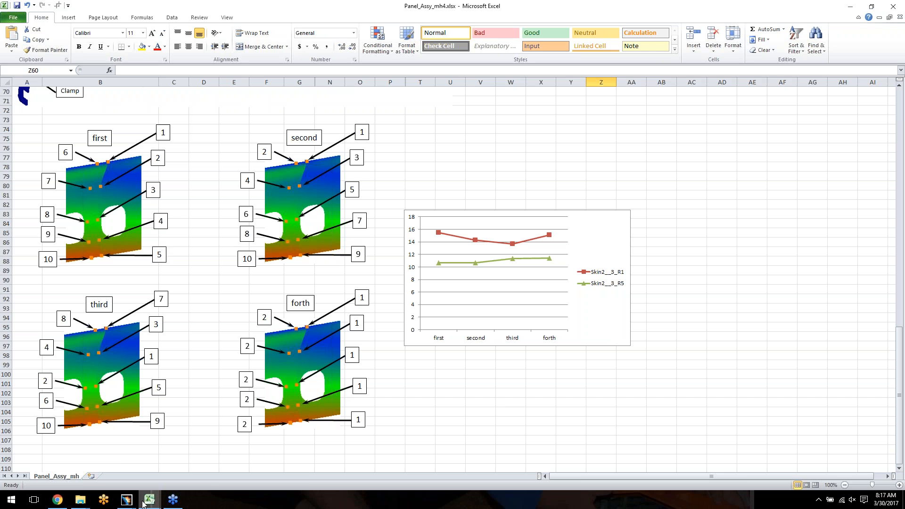
# Step: Switch to the CATIA V5 window with Panel_Assy_mh4.CATProduct and bring both skin panels into view
pyautogui.moveTo(127, 499)
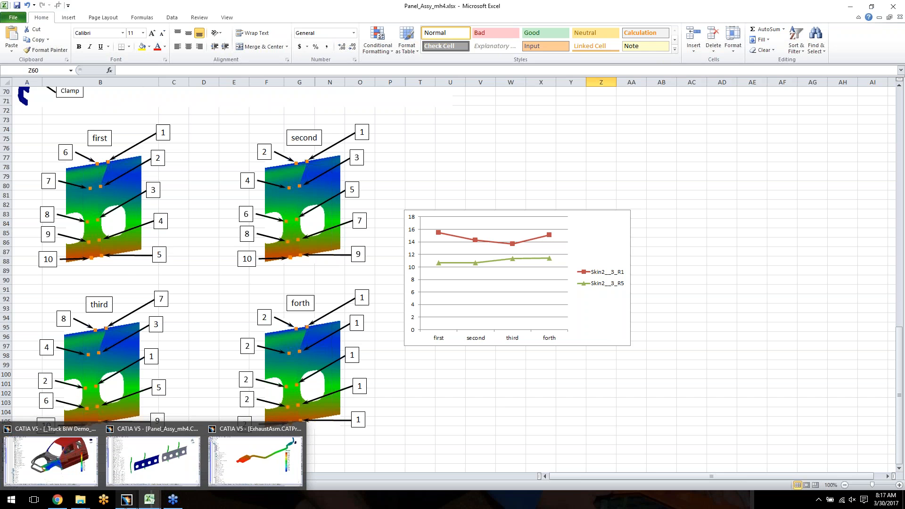
pyautogui.click(184, 467)
pyautogui.moveTo(520, 337); pyautogui.dragTo(510, 341, button='middle')
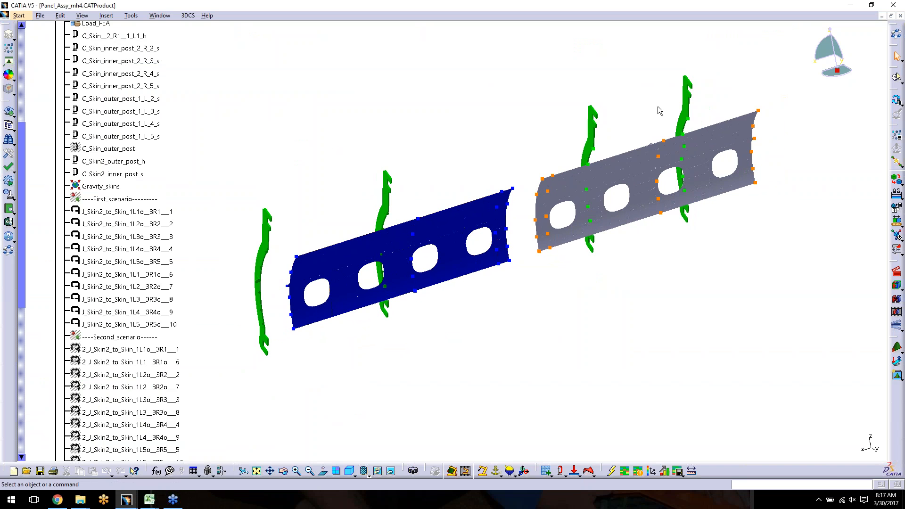
# Step: Inspect the points and directions used by the two rigid skin-to-tool moves and the C_Skin__2_R1__1_L1_h clamp
pyautogui.scroll(4, 328, 109)
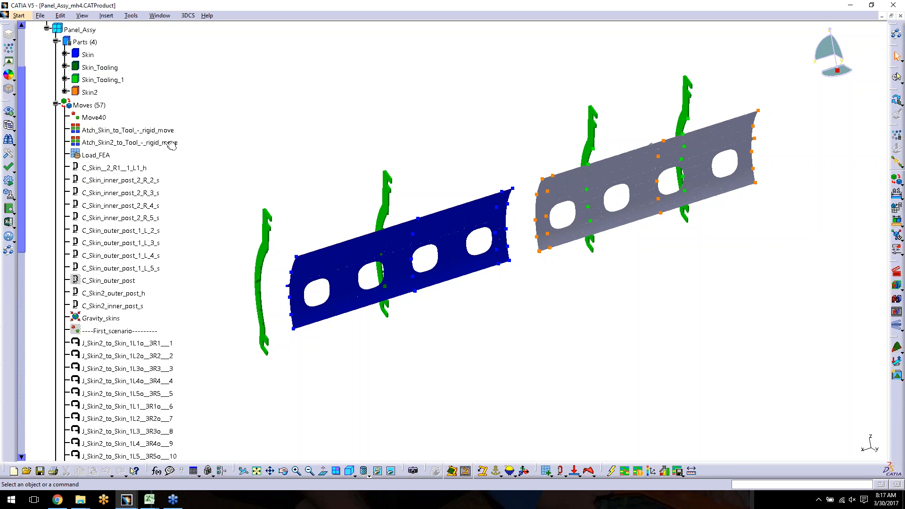
pyautogui.click(146, 131)
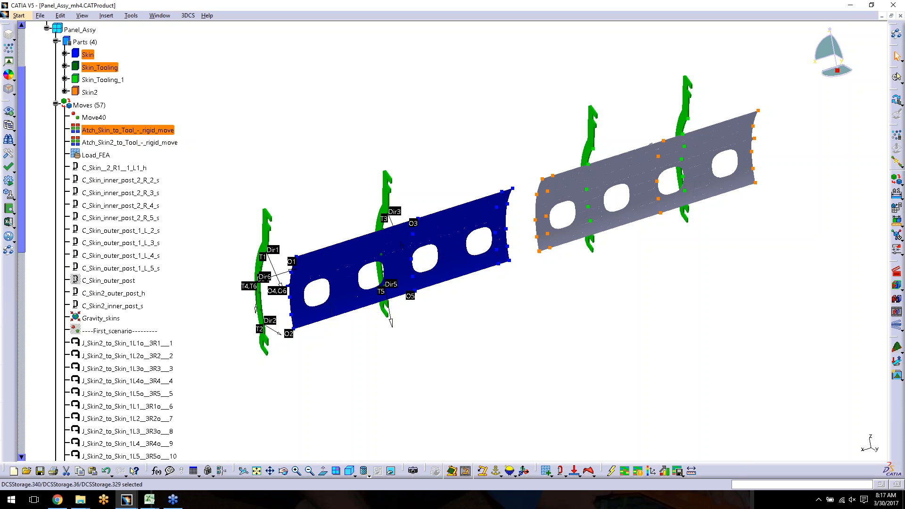
pyautogui.click(149, 142)
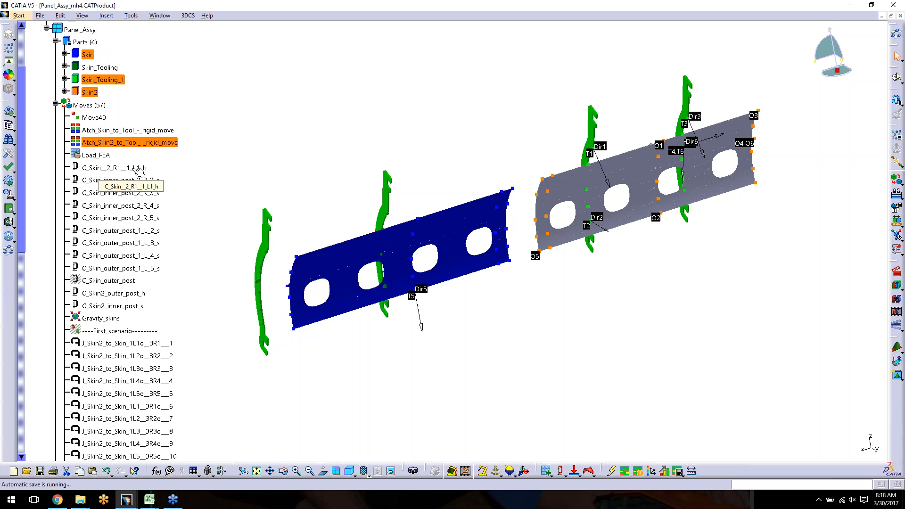
pyautogui.click(225, 183)
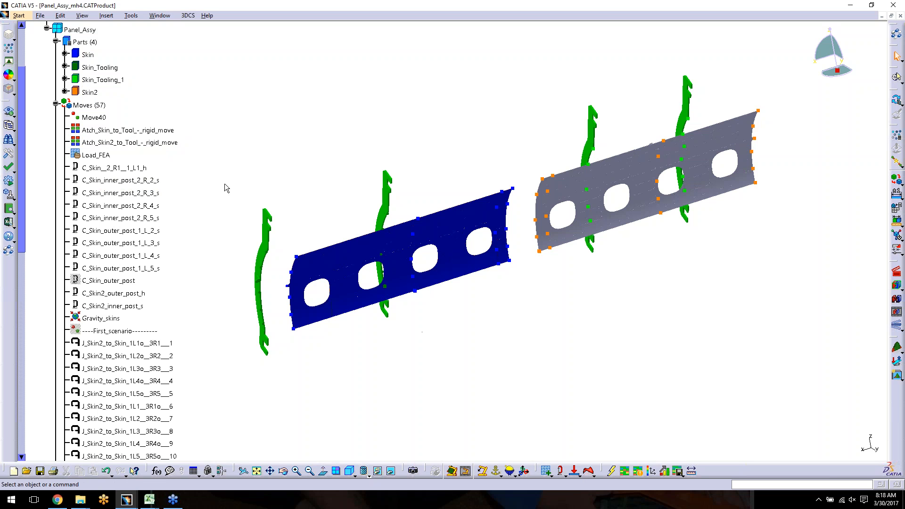
pyautogui.click(142, 168)
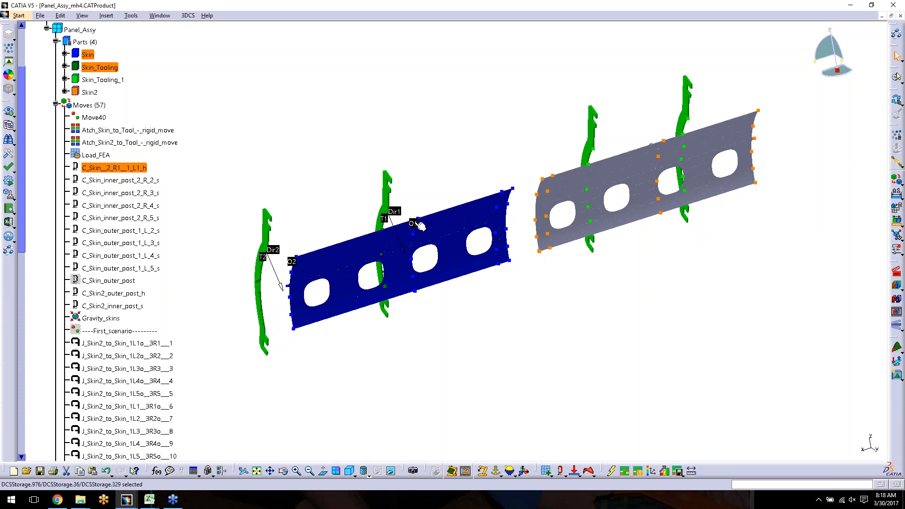
# Step: Inspect the points and directions of the soft clamps C_Skin_inner_post_2_R_2_s, C_Skin_inner_post_2_R_3_s and C_Skin_inner_post_2_R_4_s one by one
pyautogui.click(154, 181)
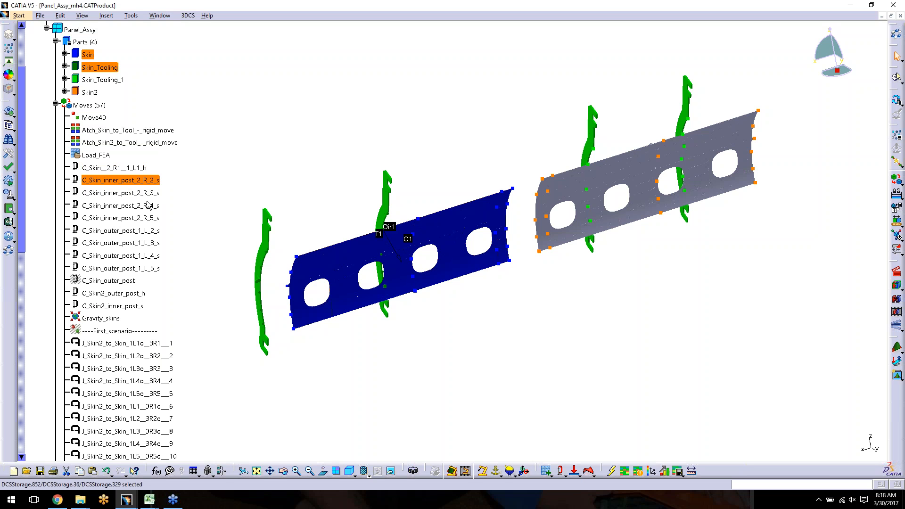
pyautogui.click(158, 193)
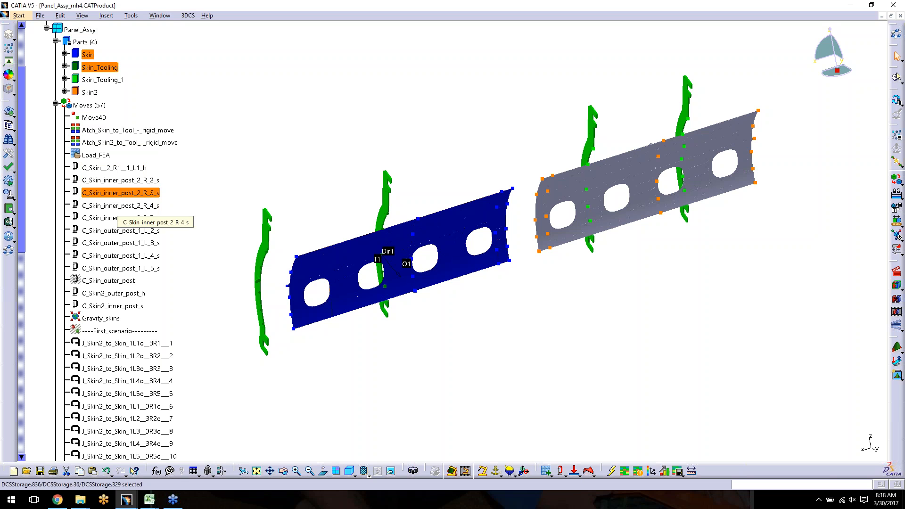
pyautogui.click(127, 206)
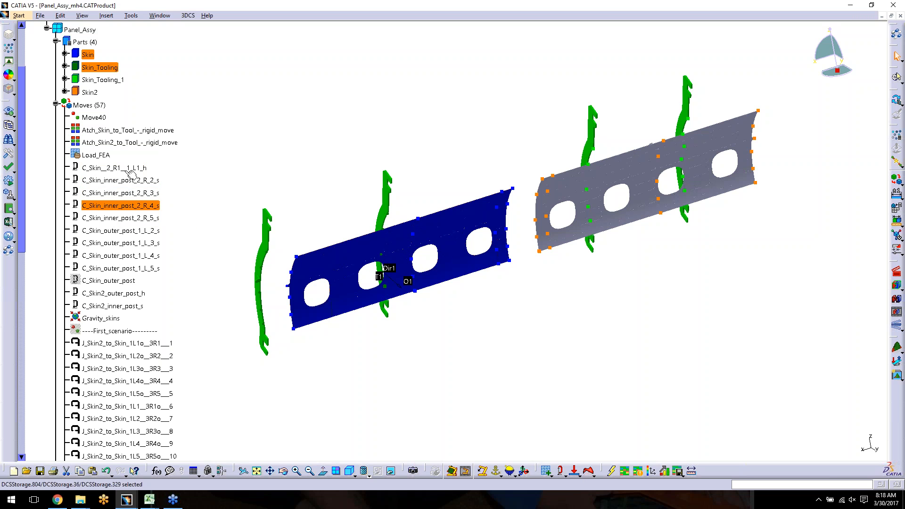
# Step: Display the nine Skin clamps together, C_Skin__2_R1__1_L1_h through C_Skin_outer_post_1_L_5_s, examine them up close, and clear the selection
pyautogui.click(127, 168)
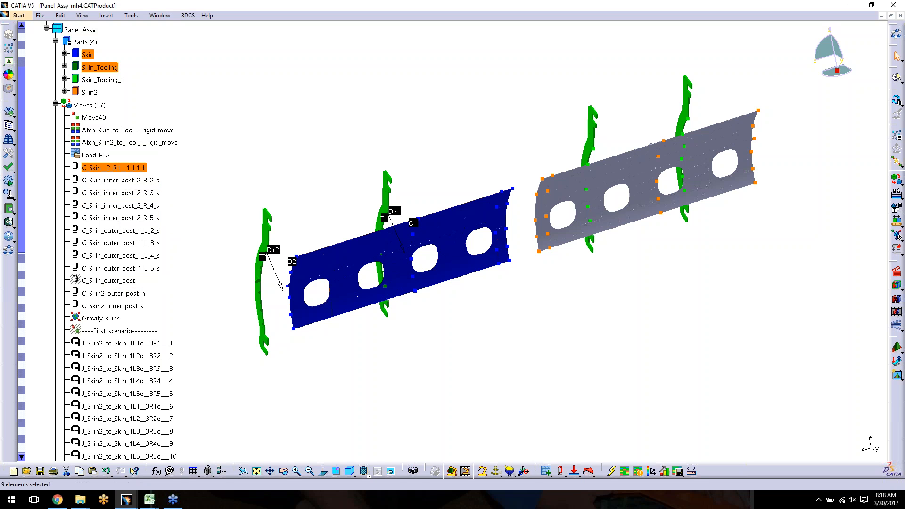
pyautogui.keyDown('shift'); pyautogui.click(151, 269); pyautogui.keyUp('shift')
pyautogui.moveTo(310, 352); pyautogui.dragTo(347, 285, button='middle')
pyautogui.moveTo(302, 299); pyautogui.dragTo(453, 220, button='middle')
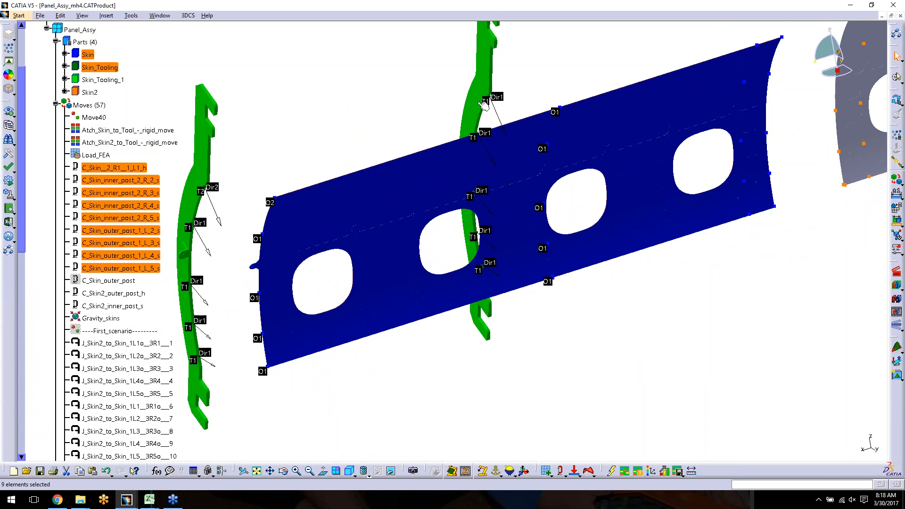
pyautogui.moveTo(642, 300); pyautogui.dragTo(596, 367, button='middle')
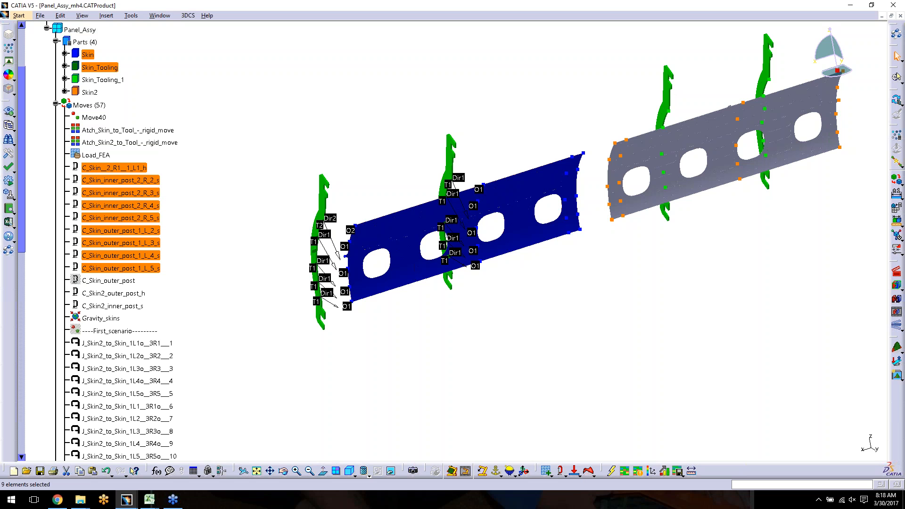
pyautogui.click(190, 244)
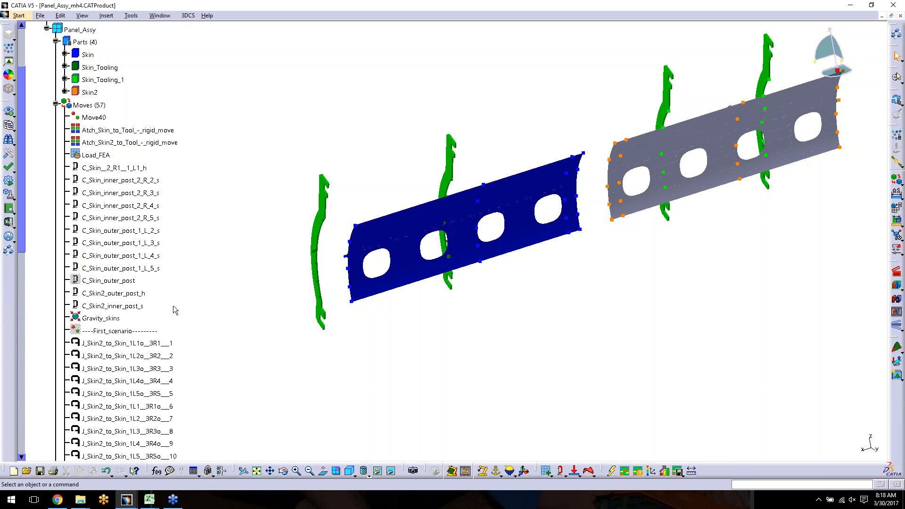
# Step: Examine the clamping points of C_Skin2_outer_post_h and C_Skin2_inner_post_s on the second skin panel, and clear the selection
pyautogui.click(144, 295)
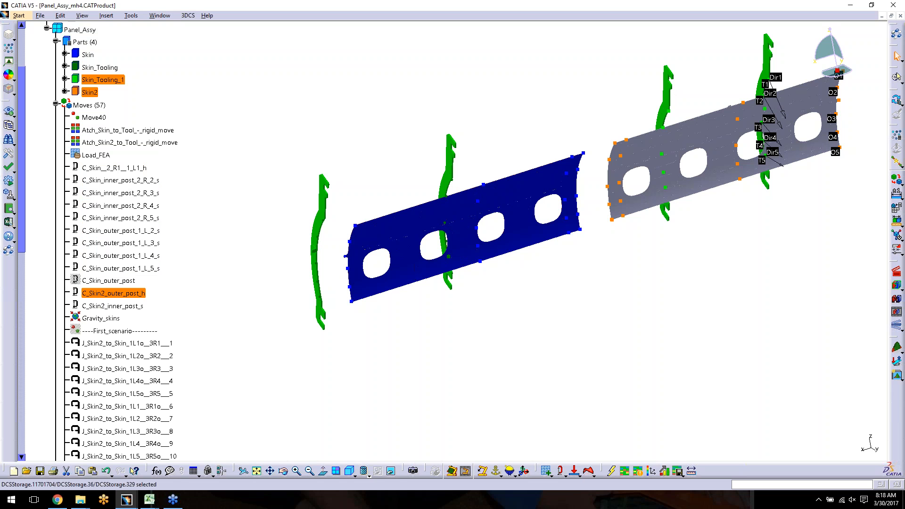
pyautogui.keyDown('ctrl'); pyautogui.click(124, 306); pyautogui.keyUp('ctrl')
pyautogui.moveTo(479, 332); pyautogui.dragTo(468, 355, button='middle')
pyautogui.click(449, 376)
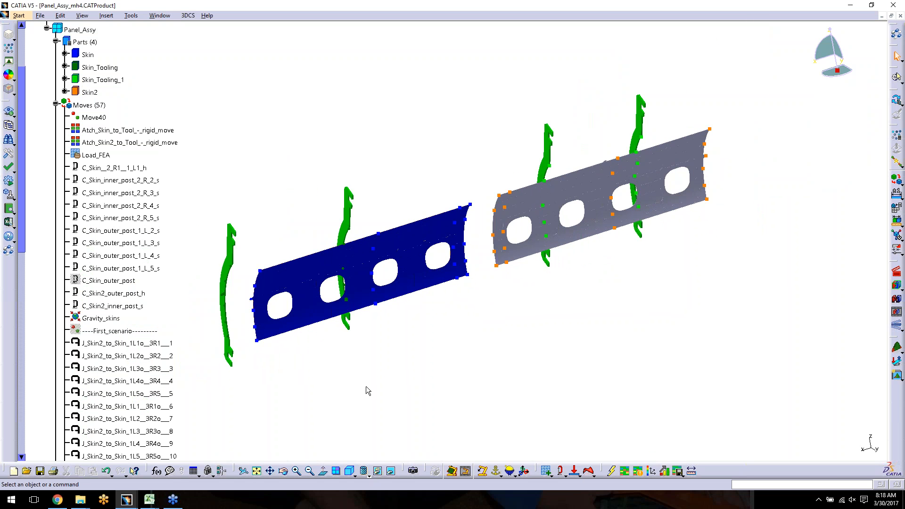
pyautogui.moveTo(316, 391); pyautogui.dragTo(362, 368, button='middle')
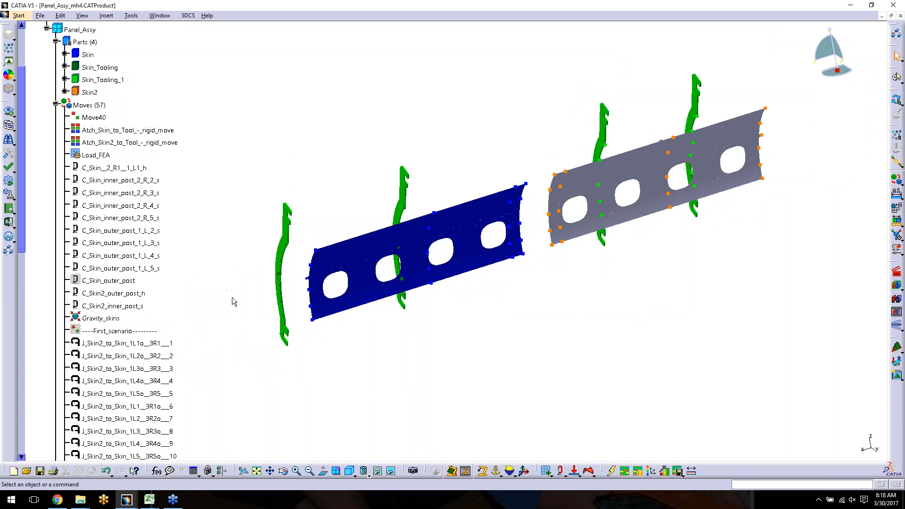
# Step: Review the definition of the C_Skin__2_R1__1_L1_h clamp and show its object and target points on the model
pyautogui.doubleClick(135, 168)
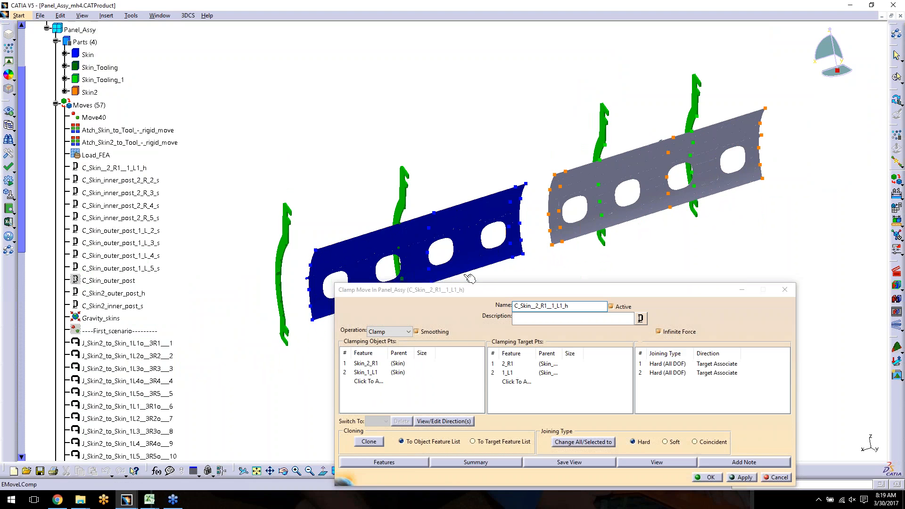
pyautogui.click(409, 464)
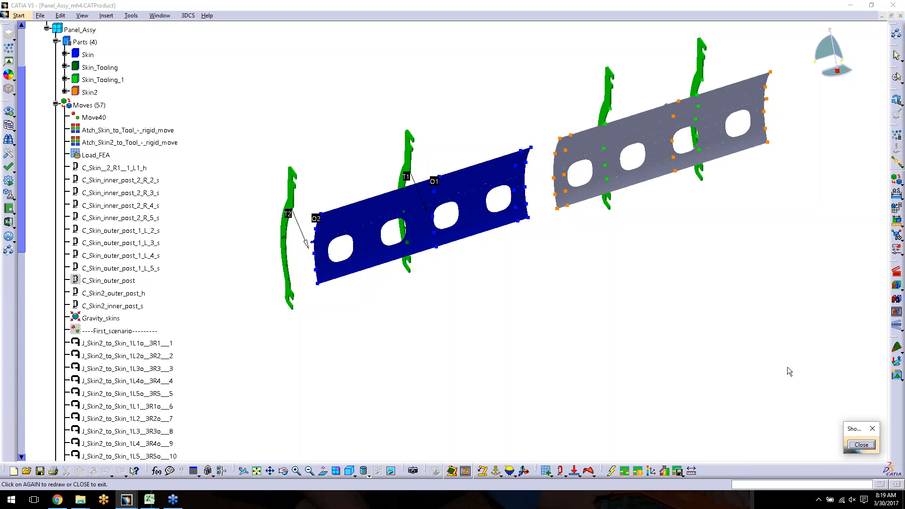
pyautogui.click(861, 445)
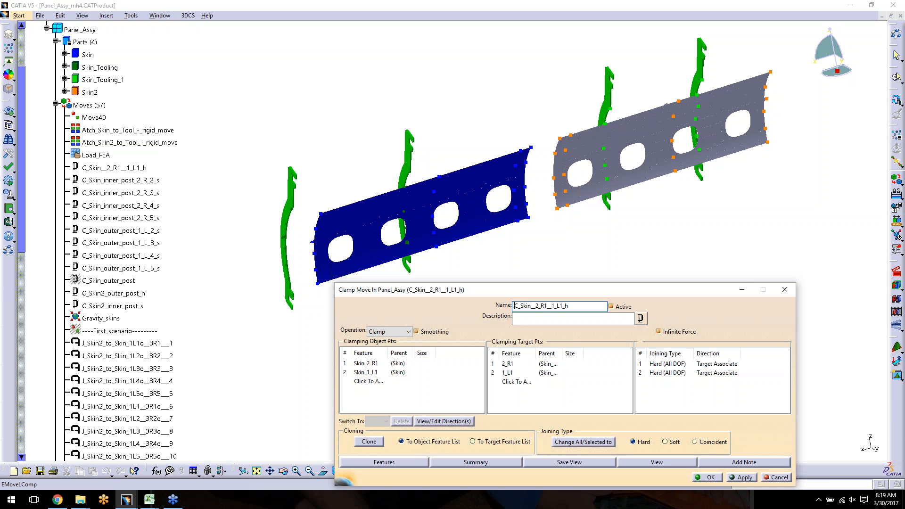
pyautogui.click(717, 478)
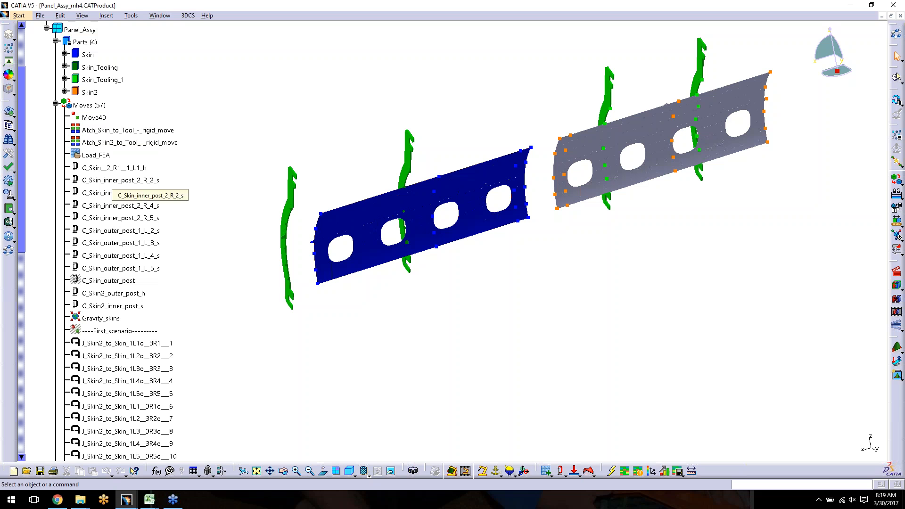
# Step: Review the C_Skin_inner_post_2_R_2_s clamp's joining type and parent features, and show its points and direction up close on the model
pyautogui.doubleClick(155, 183)
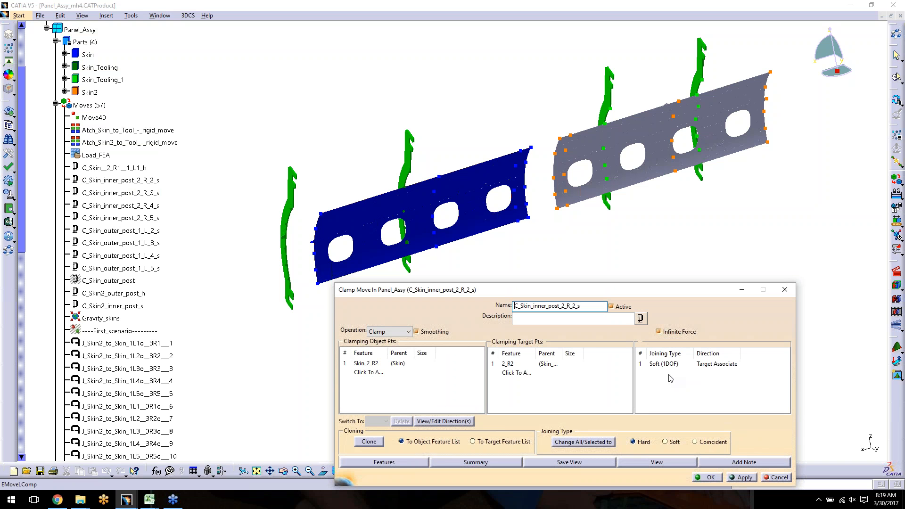
pyautogui.moveTo(568, 353); pyautogui.dragTo(574, 353)
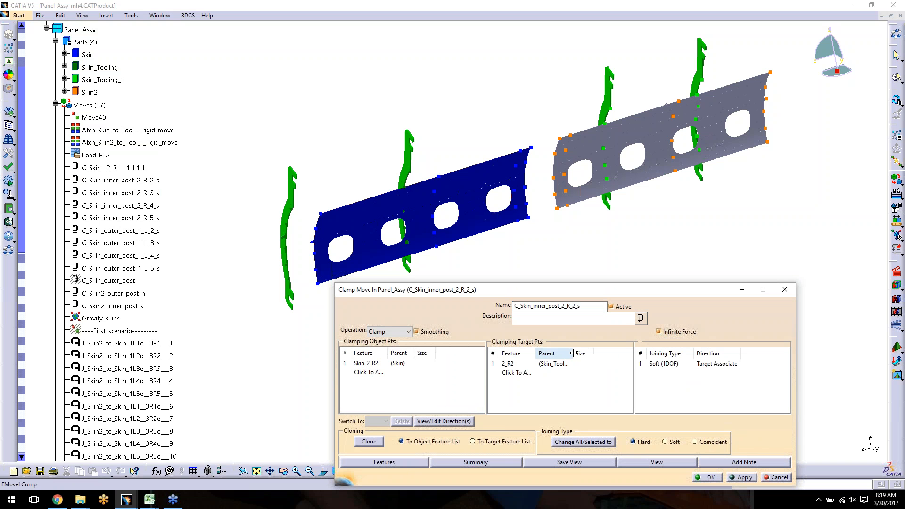
pyautogui.click(389, 464)
pyautogui.moveTo(420, 323); pyautogui.dragTo(358, 130, button='middle')
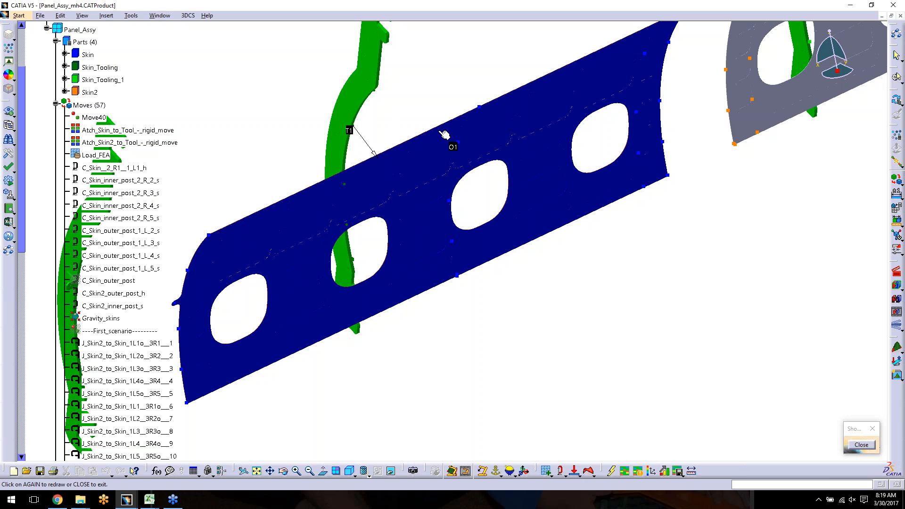
pyautogui.click(859, 445)
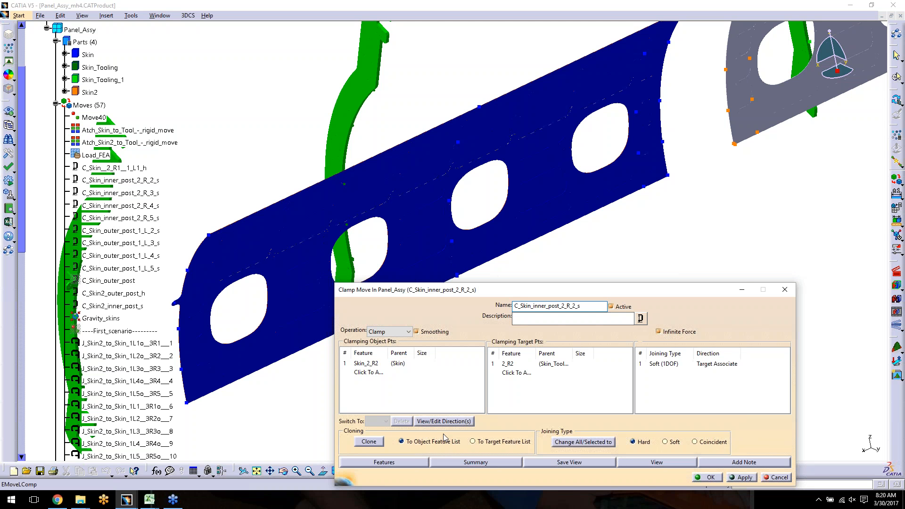
pyautogui.click(417, 460)
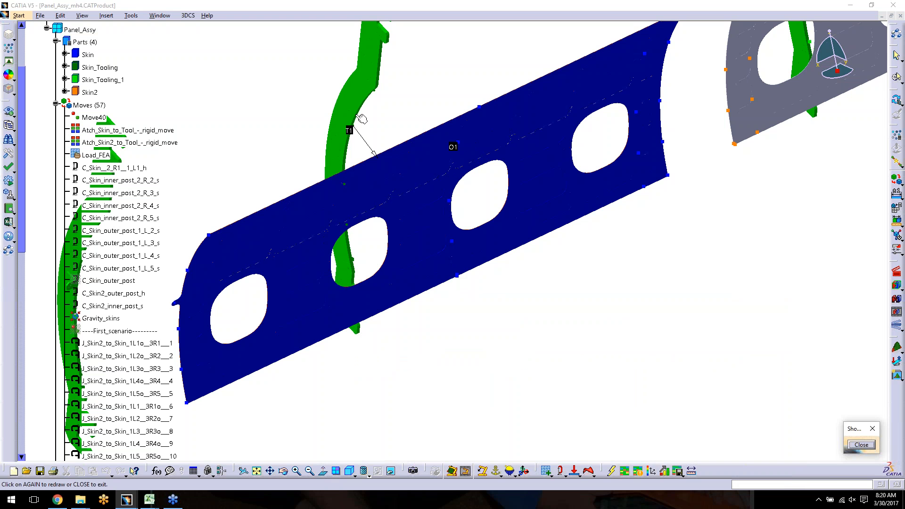
pyautogui.click(861, 445)
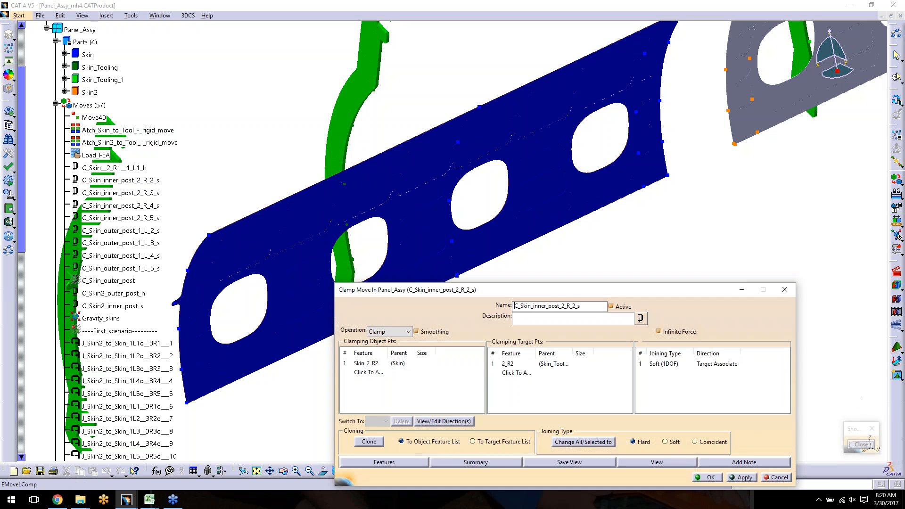
pyautogui.click(777, 478)
pyautogui.moveTo(513, 361); pyautogui.dragTo(486, 342, button='middle')
pyautogui.click(519, 356)
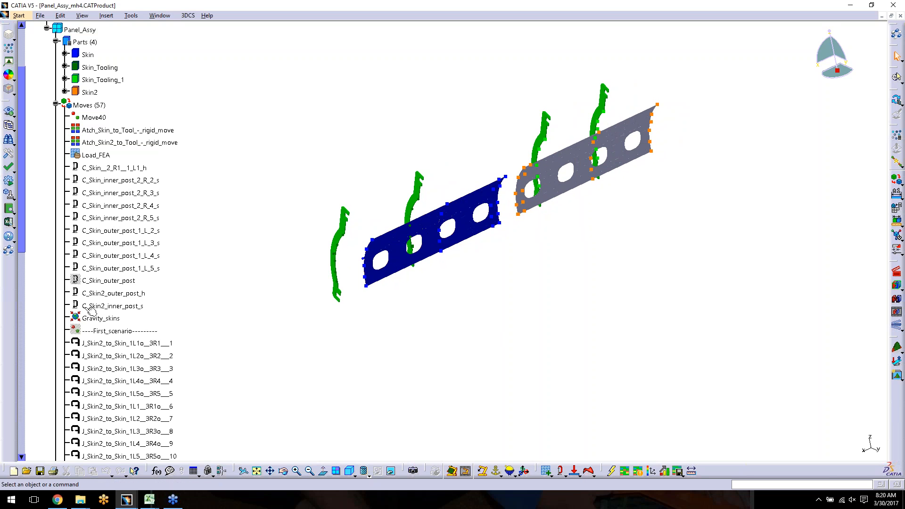
# Step: Review the parts and direction settings of the Gravity_skins move while viewing the skins from different angles
pyautogui.click(96, 320)
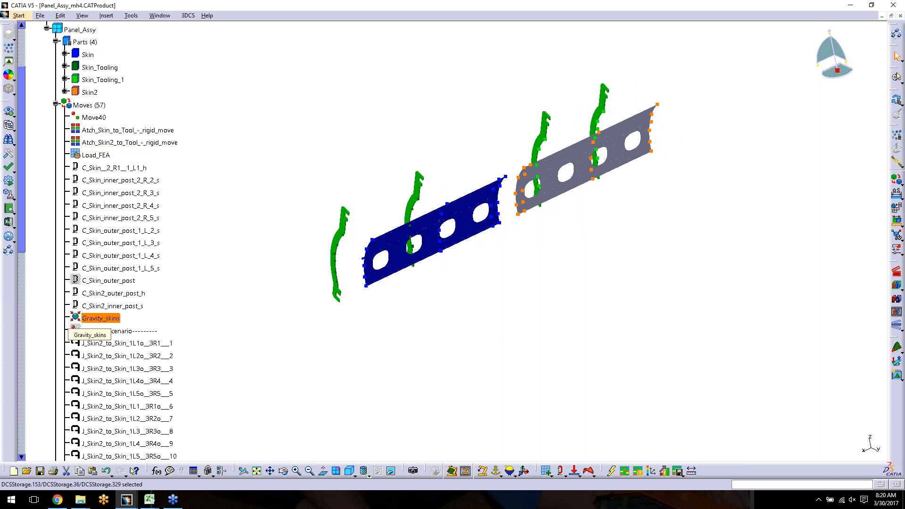
pyautogui.doubleClick(96, 320)
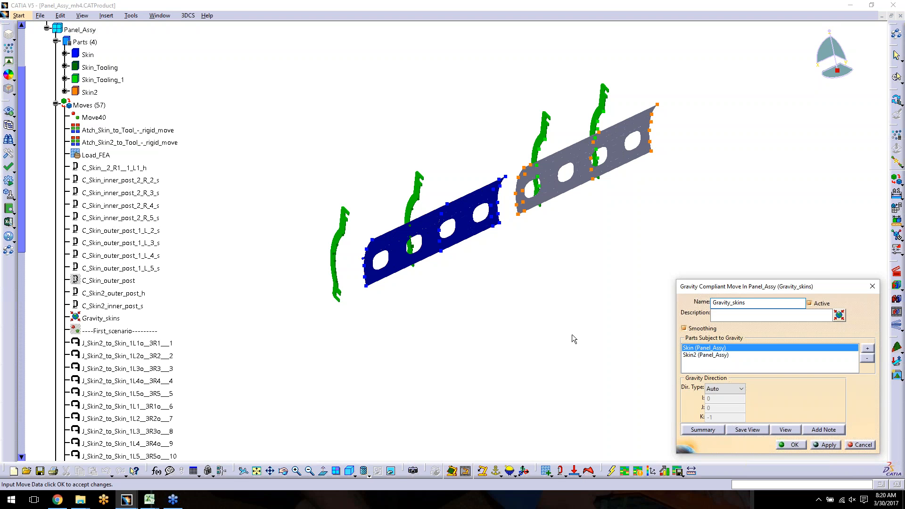
pyautogui.click(614, 295)
pyautogui.moveTo(571, 269); pyautogui.dragTo(441, 111, button='middle')
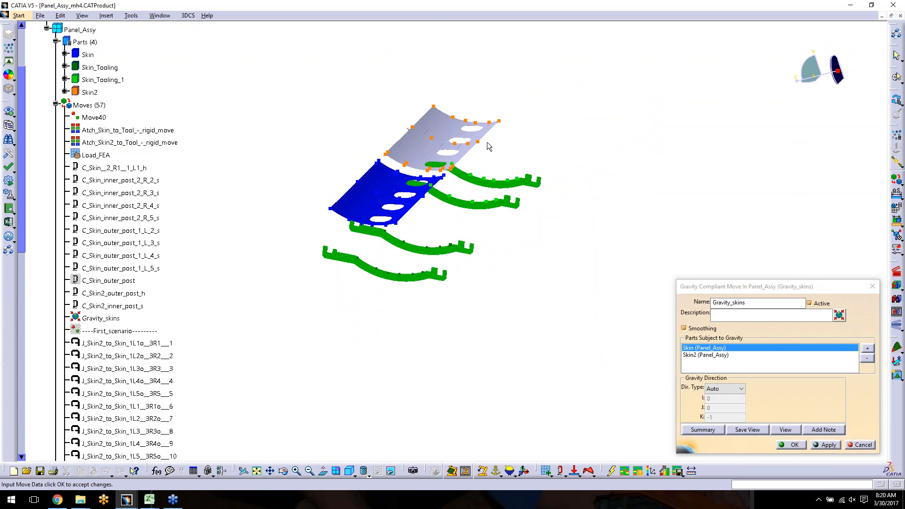
pyautogui.moveTo(578, 178); pyautogui.dragTo(686, 228, button='middle')
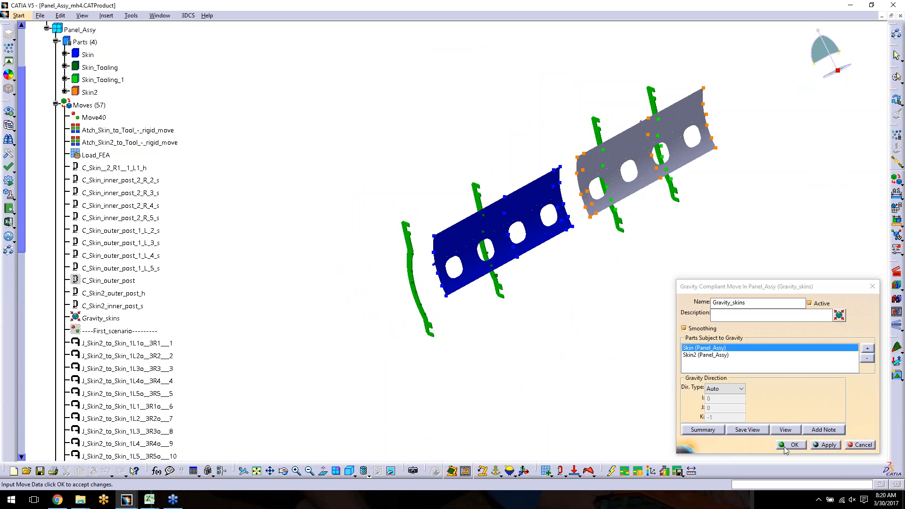
pyautogui.click(784, 446)
# Step: Review the definition of the first-scenario join J_Skin2_to_Skin_1L1o__3R1___1 and show its joining points between the two skins
pyautogui.moveTo(313, 293); pyautogui.dragTo(449, 290, button='middle')
pyautogui.scroll(-5, 282, 287)
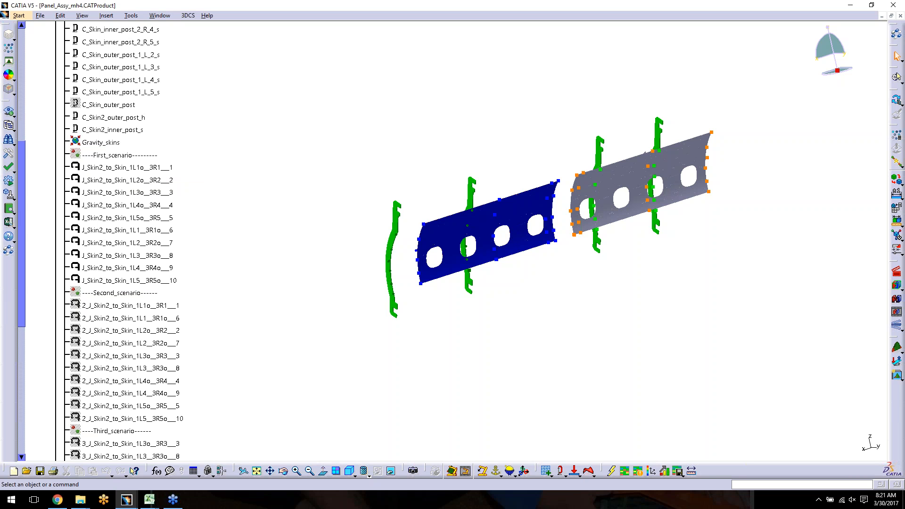
pyautogui.click(132, 169)
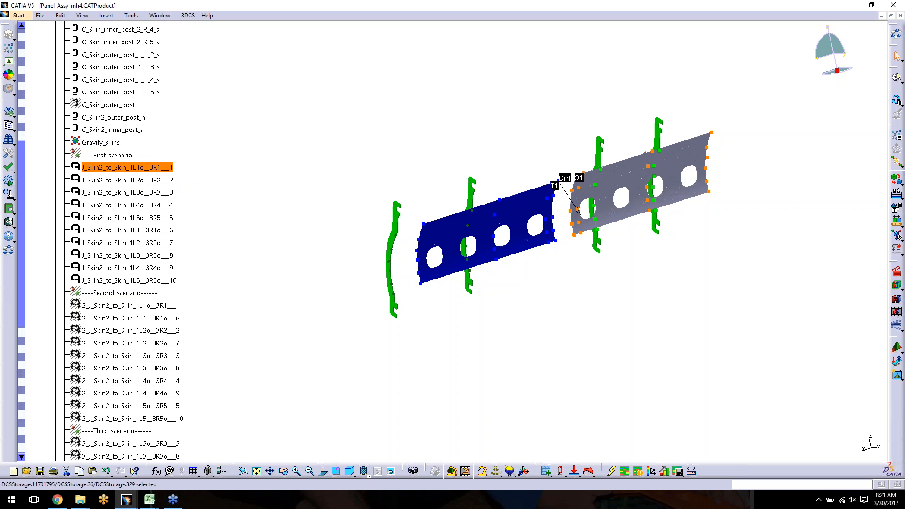
pyautogui.doubleClick(142, 168)
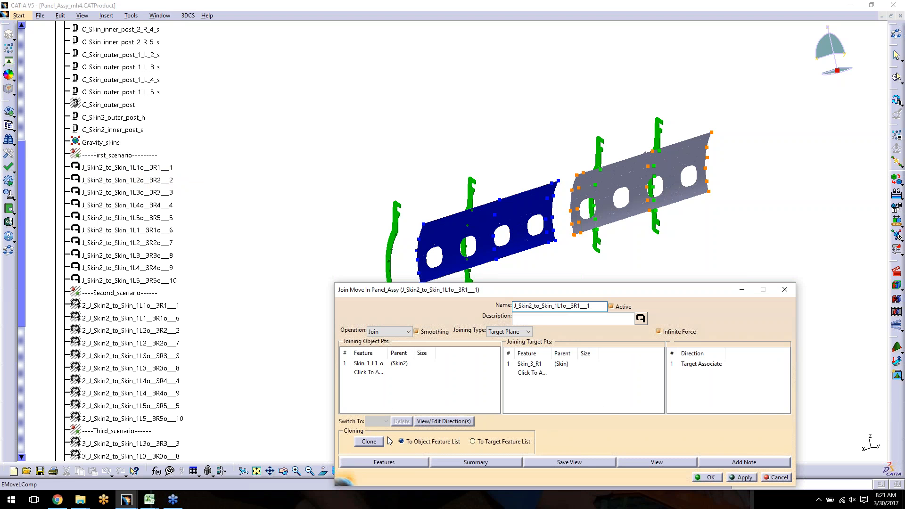
pyautogui.click(384, 463)
pyautogui.moveTo(472, 240); pyautogui.dragTo(459, 166, button='middle')
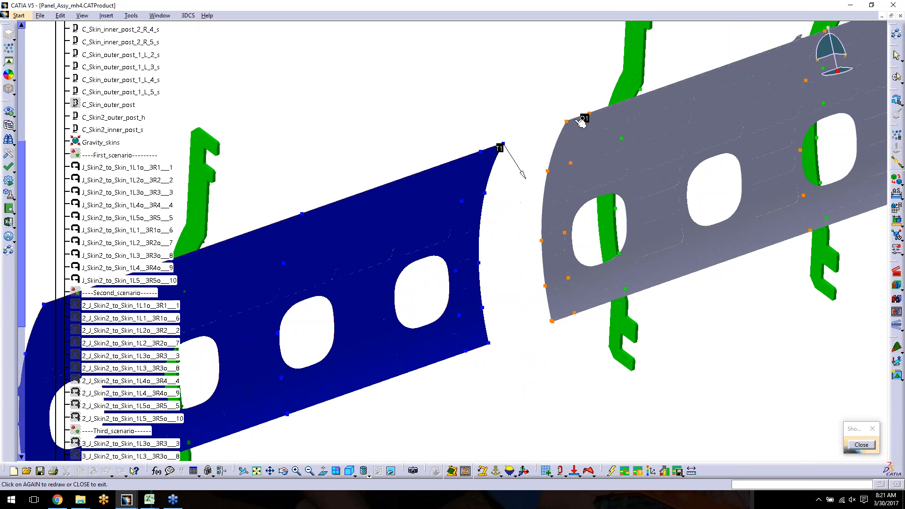
pyautogui.click(861, 445)
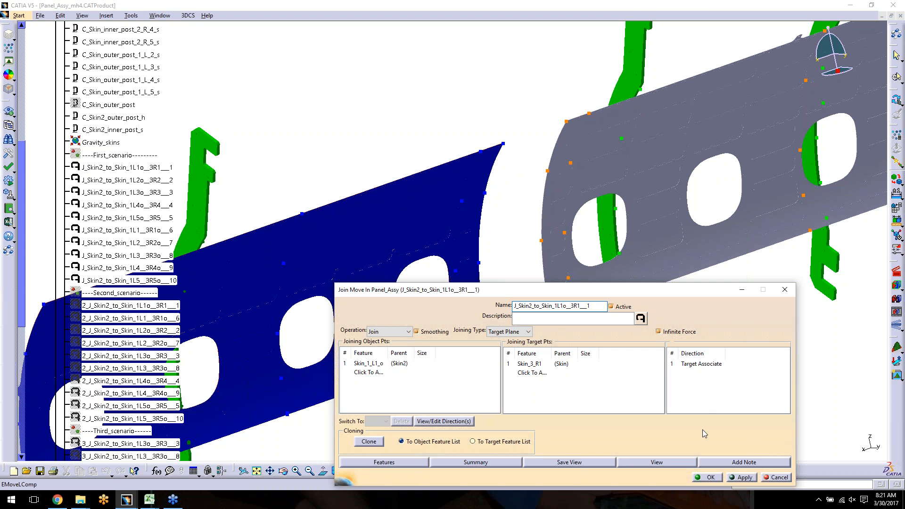
pyautogui.click(711, 478)
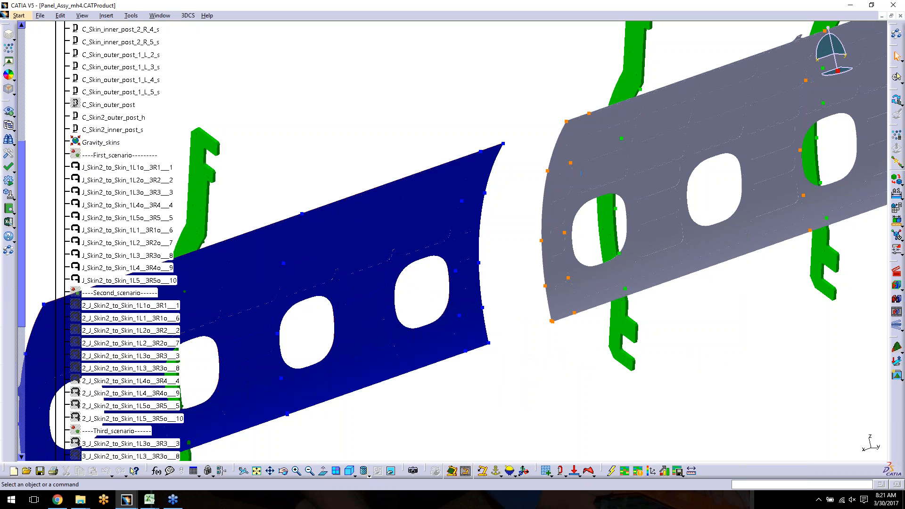
# Step: Display all ten first-scenario joins together, from J_Skin2_to_Skin_1L1o__3R1___1 through J_Skin2_to_Skin_1L5__3R5o___10
pyautogui.moveTo(701, 216); pyautogui.dragTo(698, 232, button='middle')
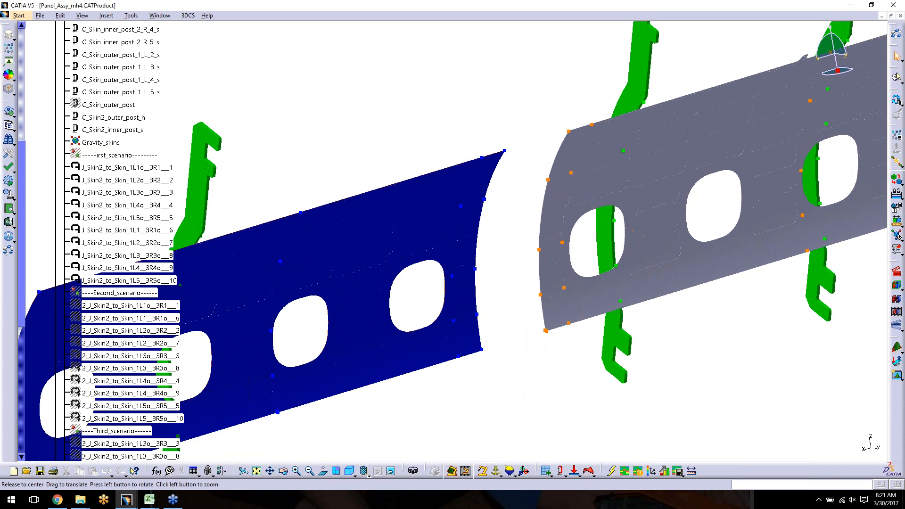
pyautogui.moveTo(501, 301); pyautogui.dragTo(513, 415, button='middle')
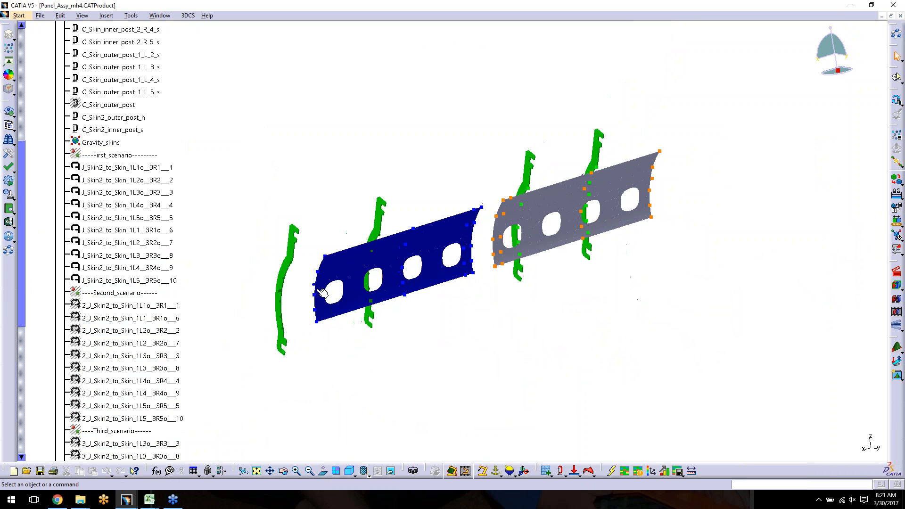
pyautogui.click(157, 169)
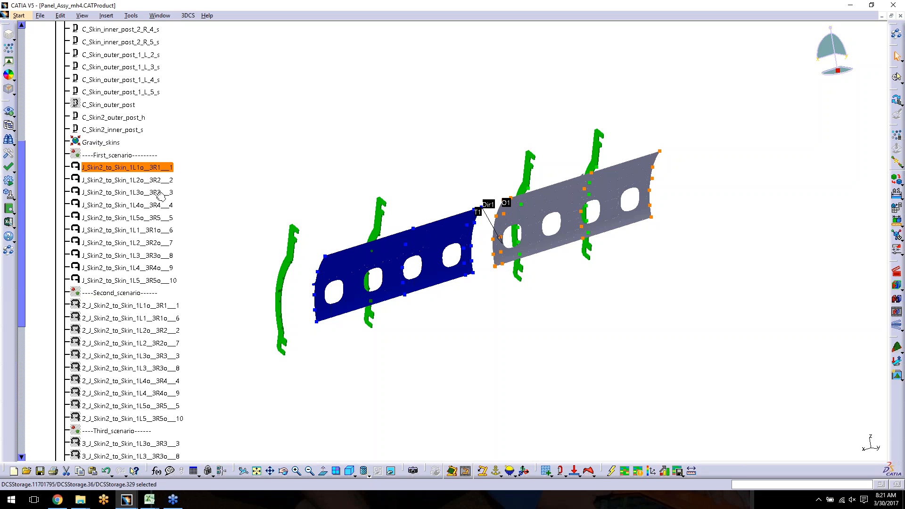
pyautogui.keyDown('shift'); pyautogui.click(155, 282); pyautogui.keyUp('shift')
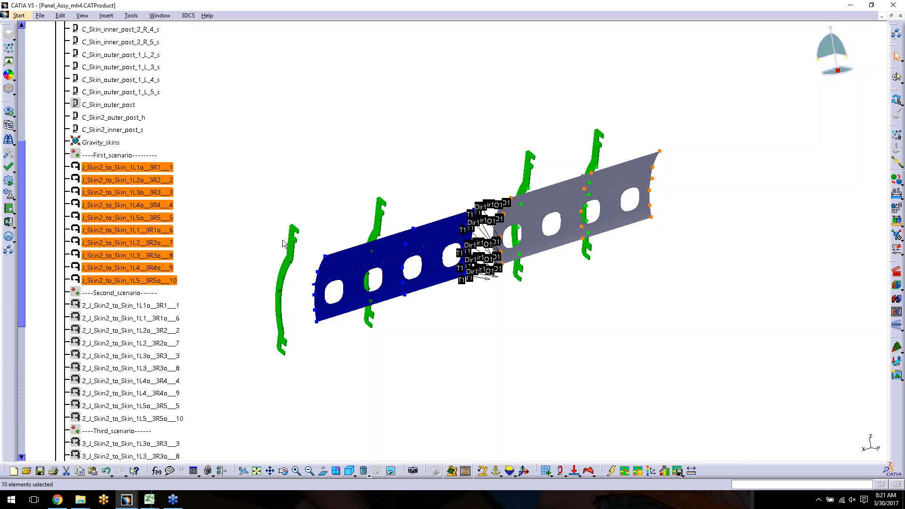
# Step: Display the points and directions of the fourth-scenario joins J_Skin2_to_Skin_frt_row and J_Skin2_to_Skin_rr_row on the model
pyautogui.scroll(-7, 282, 245)
pyautogui.scroll(-2, 282, 245)
pyautogui.scroll(1, 259, 247)
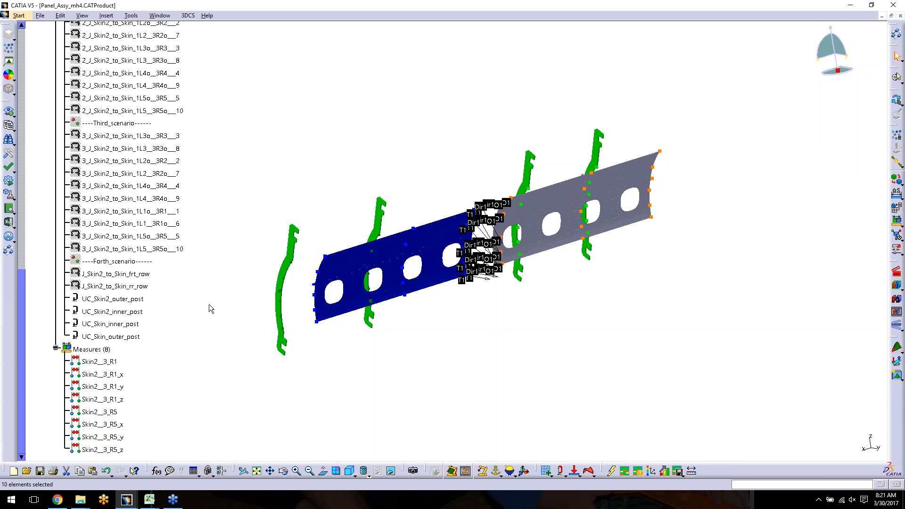
pyautogui.click(116, 273)
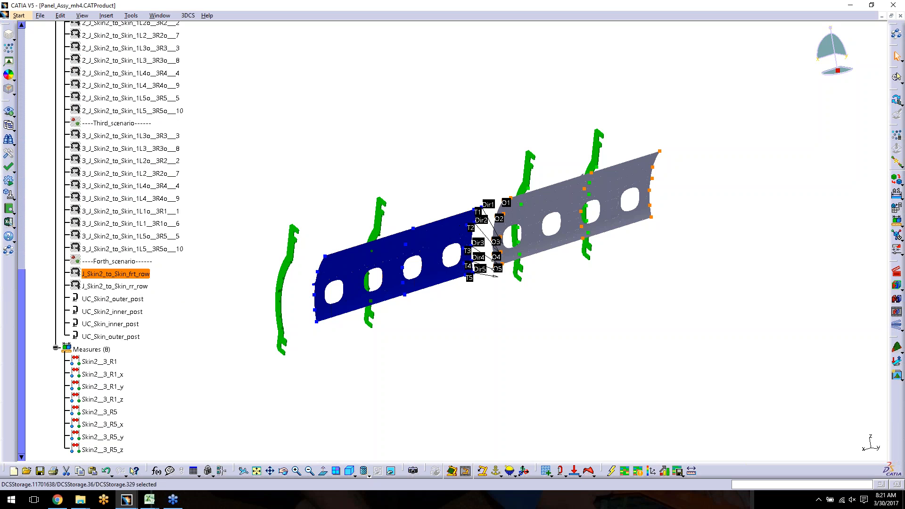
pyautogui.keyDown('ctrl'); pyautogui.click(128, 286); pyautogui.keyUp('ctrl')
pyautogui.click(160, 348)
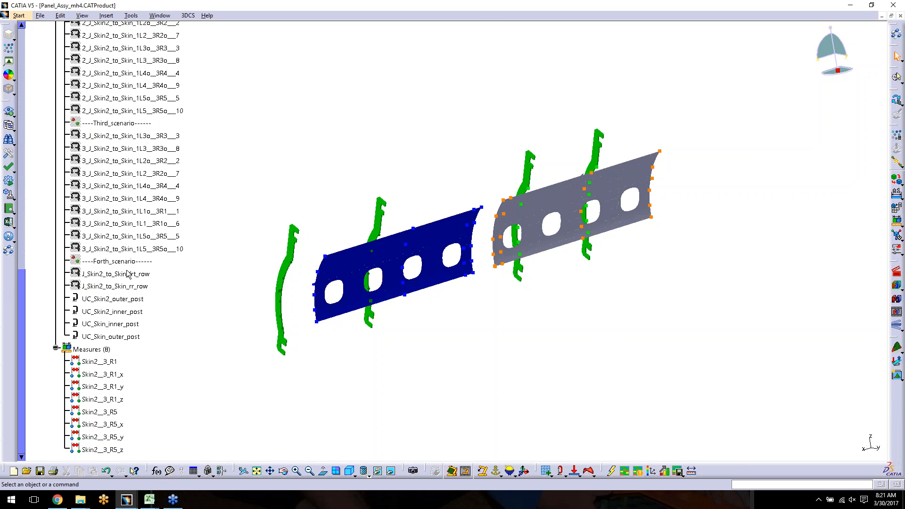
# Step: Review the object points, target points and directions in the definition of the J_Skin2_to_Skin_frt_row join
pyautogui.click(128, 275)
pyautogui.keyDown('ctrl'); pyautogui.click(126, 285); pyautogui.keyUp('ctrl')
pyautogui.doubleClick(125, 274)
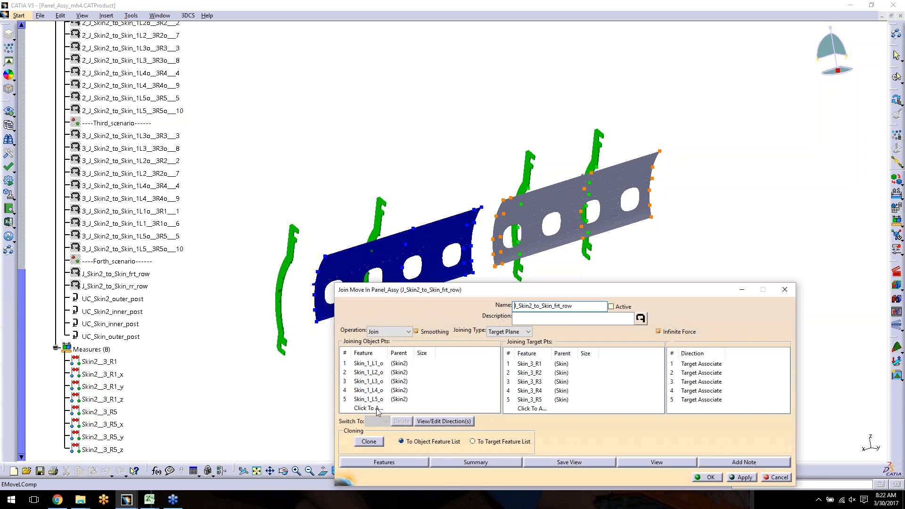
pyautogui.moveTo(427, 283); pyautogui.dragTo(424, 218)
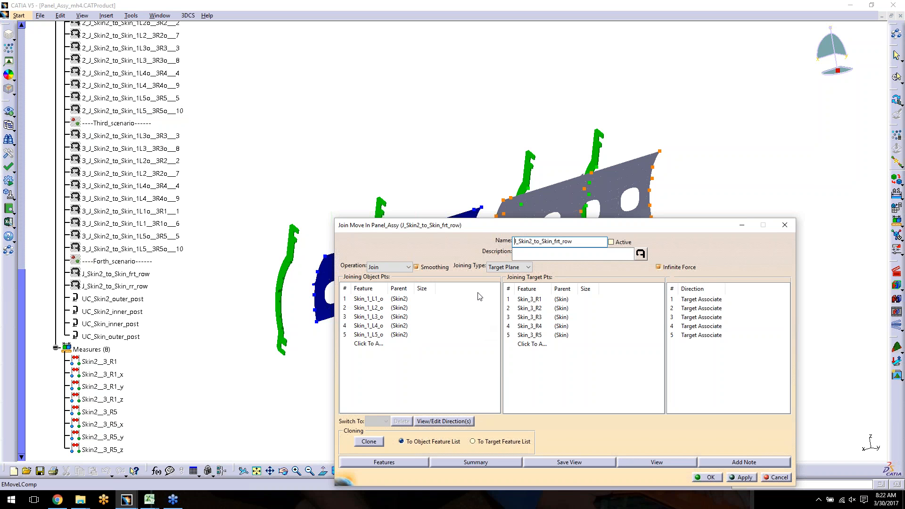
pyautogui.click(430, 179)
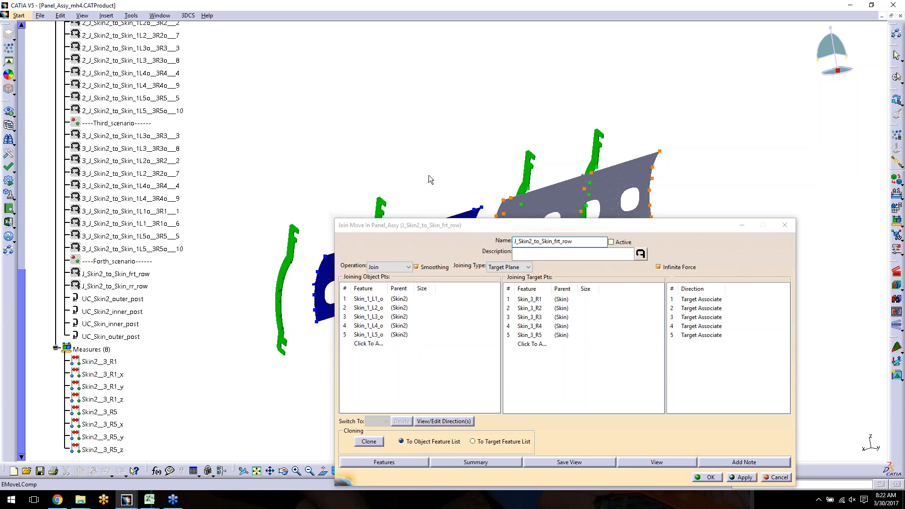
pyautogui.click(708, 477)
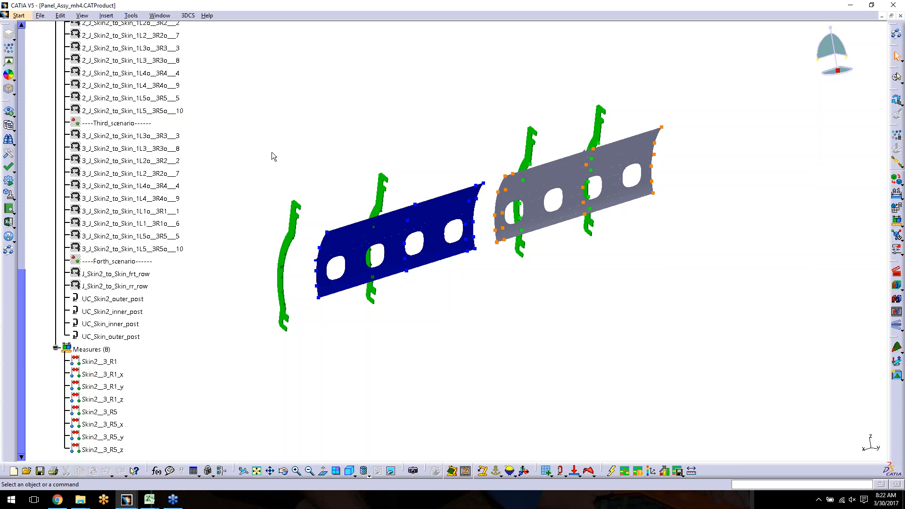
# Step: Switch to the Panel_Assy_mh4.xlsx workbook in Excel and examine the Skin2__3_R1 and Skin2__3_R5 chart across the four join scenarios
pyautogui.moveTo(508, 350); pyautogui.dragTo(530, 344, button='middle')
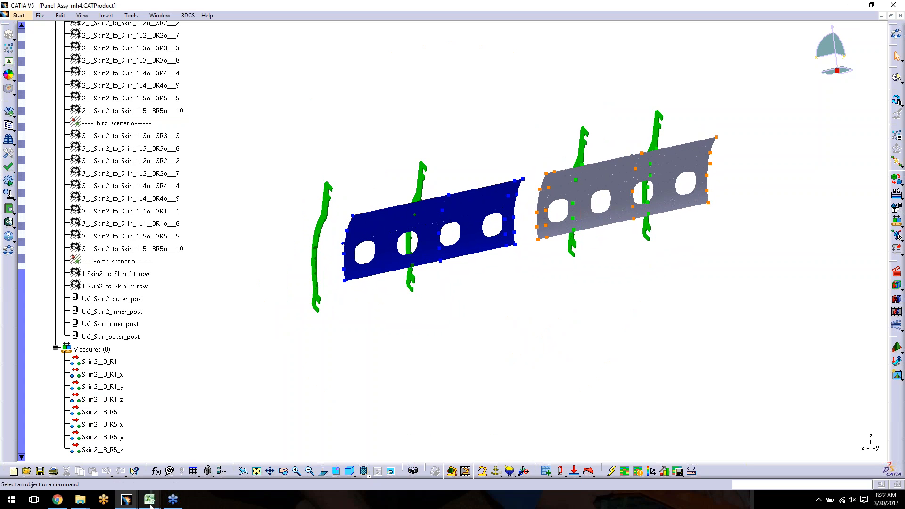
pyautogui.moveTo(150, 505)
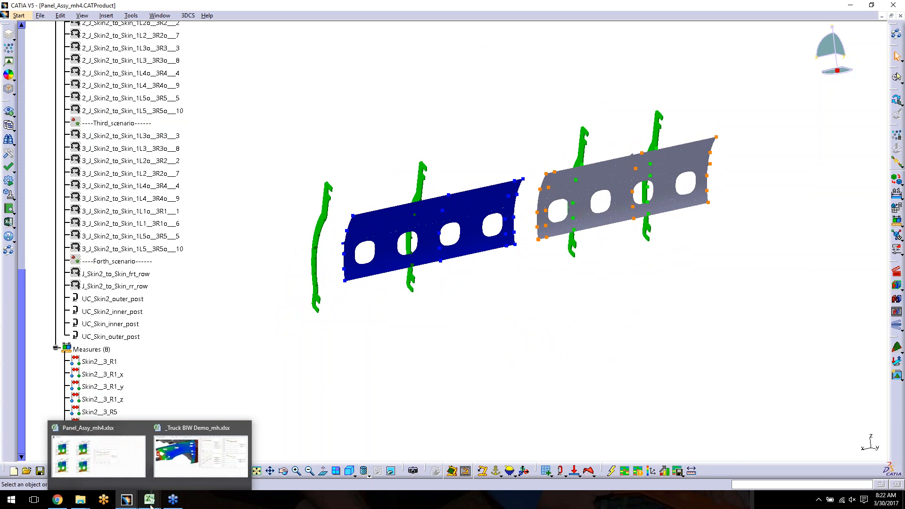
pyautogui.click(128, 470)
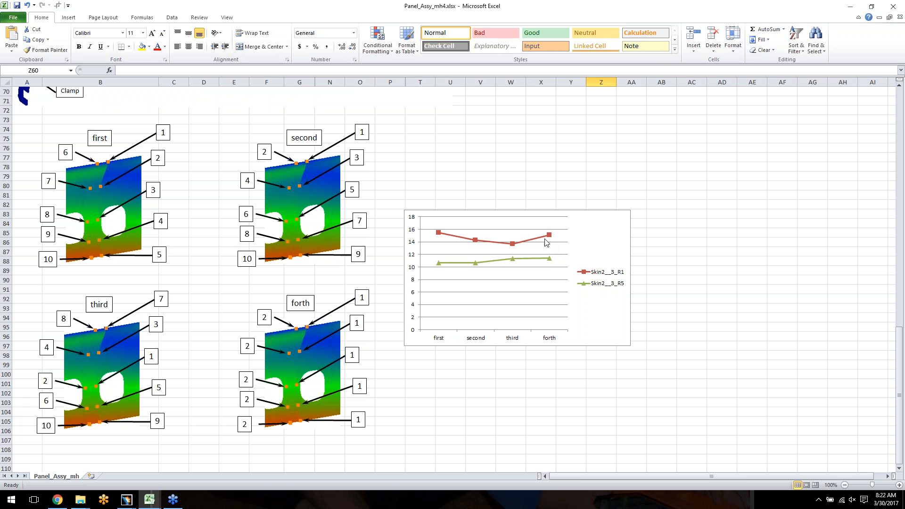
pyautogui.moveTo(551, 237)
# Step: Return to the Panel_Assy_mh4 product in CATIA and run a nominal build to assemble the two skins onto the posts
pyautogui.moveTo(126, 501)
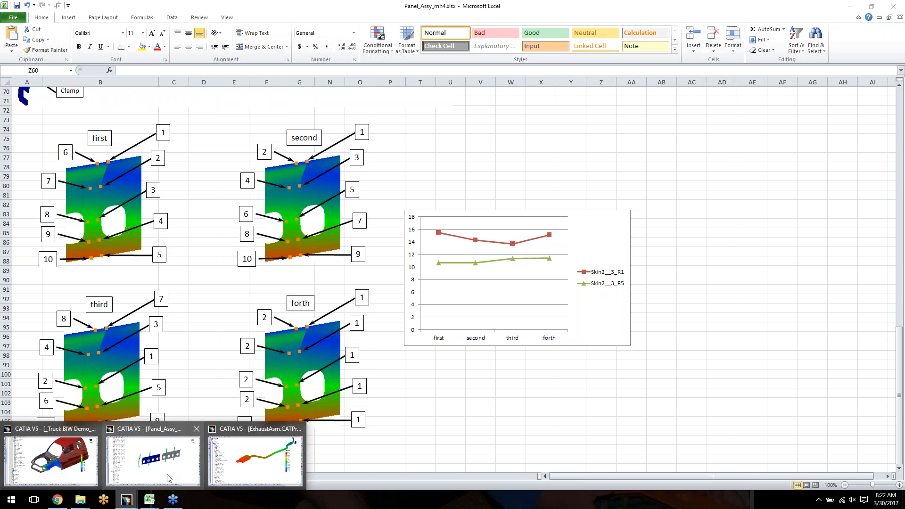
pyautogui.click(186, 473)
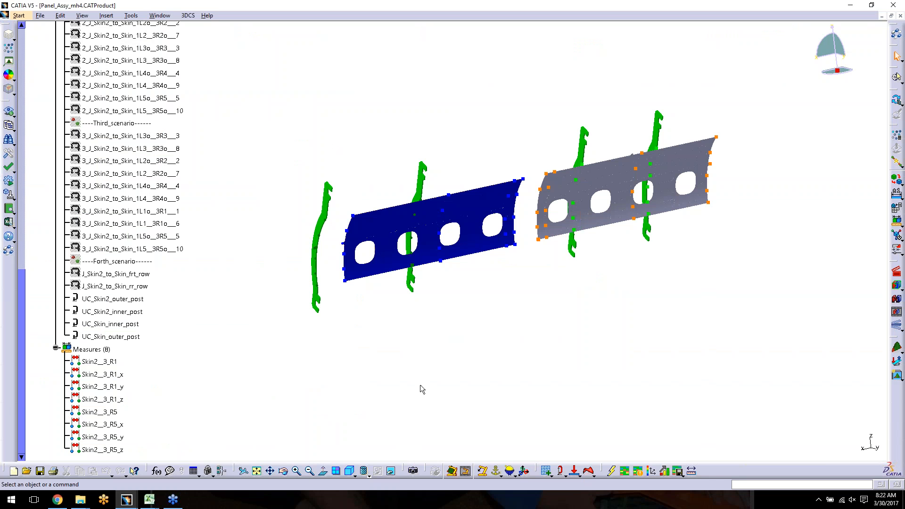
pyautogui.moveTo(234, 276); pyautogui.dragTo(250, 289, button='middle')
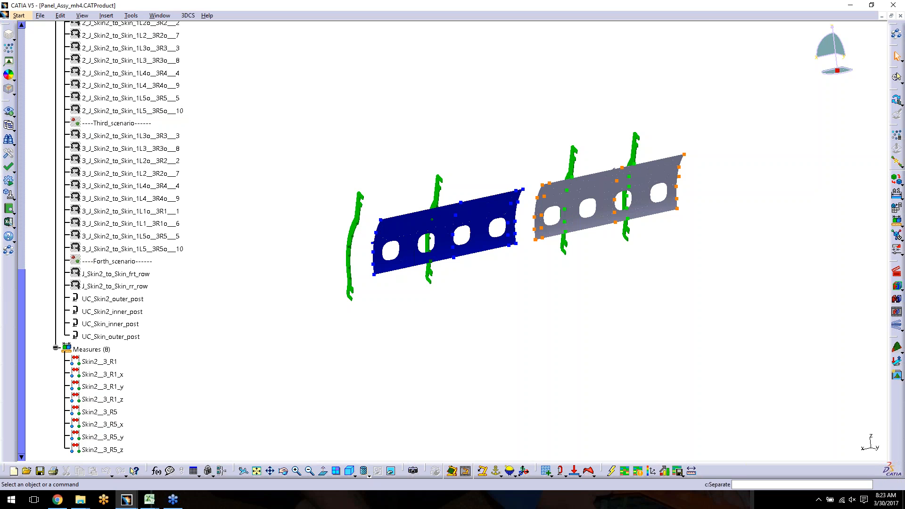
pyautogui.click(898, 289)
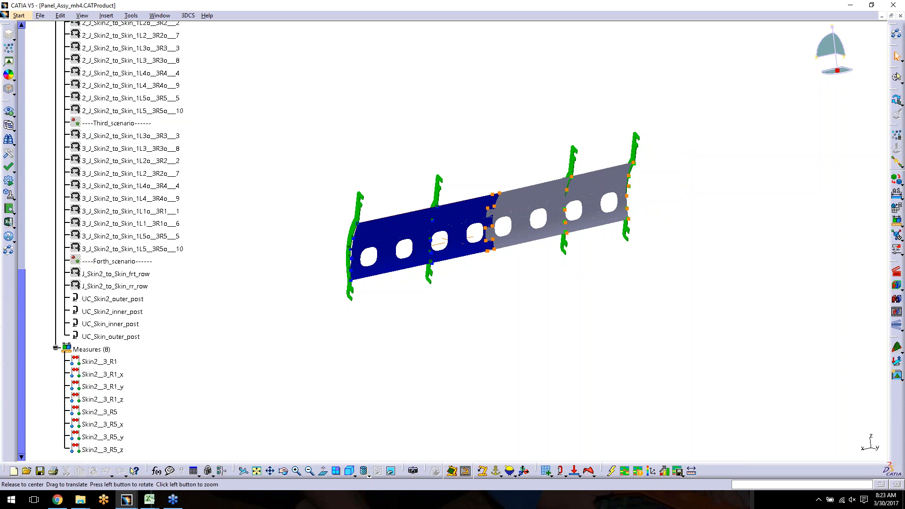
pyautogui.moveTo(296, 265); pyautogui.dragTo(309, 310, button='middle')
pyautogui.scroll(8, 306, 310)
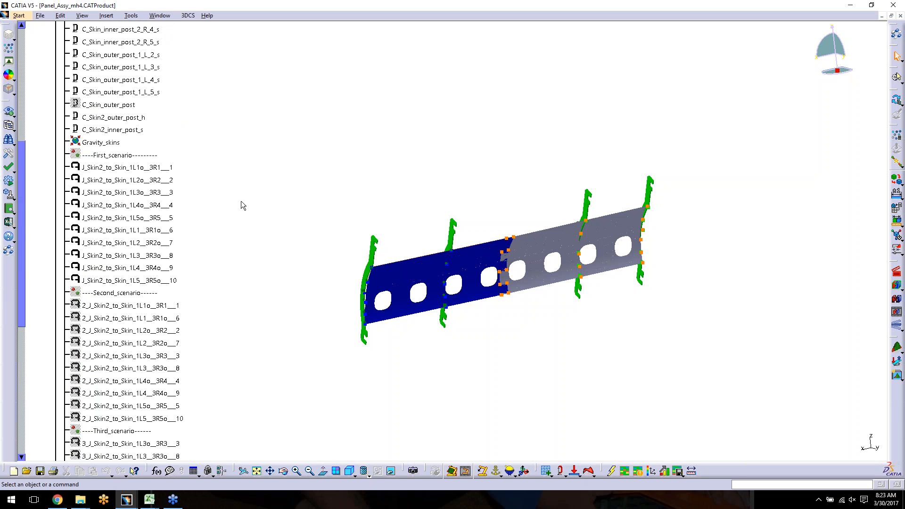
# Step: Turn on the deviation color map, rerun the nominal build, and inspect the skin deformation near the end posts
pyautogui.click(10, 89)
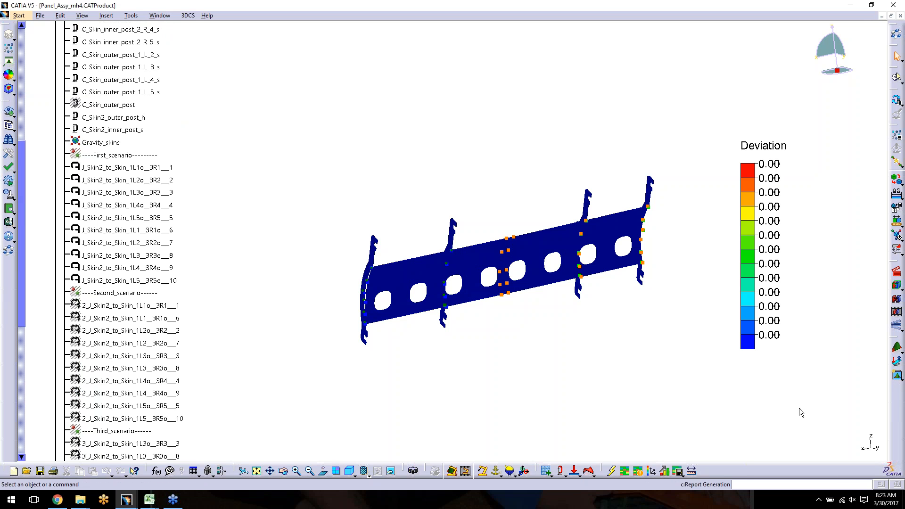
pyautogui.click(897, 287)
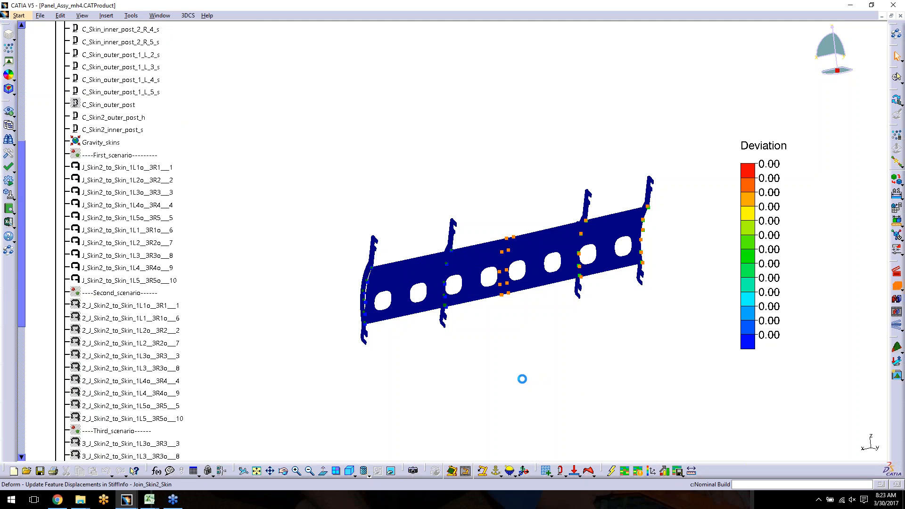
pyautogui.keyDown('ctrl'); pyautogui.moveTo(500, 381); pyautogui.dragTo(456, 259, button='middle'); pyautogui.keyUp('ctrl')
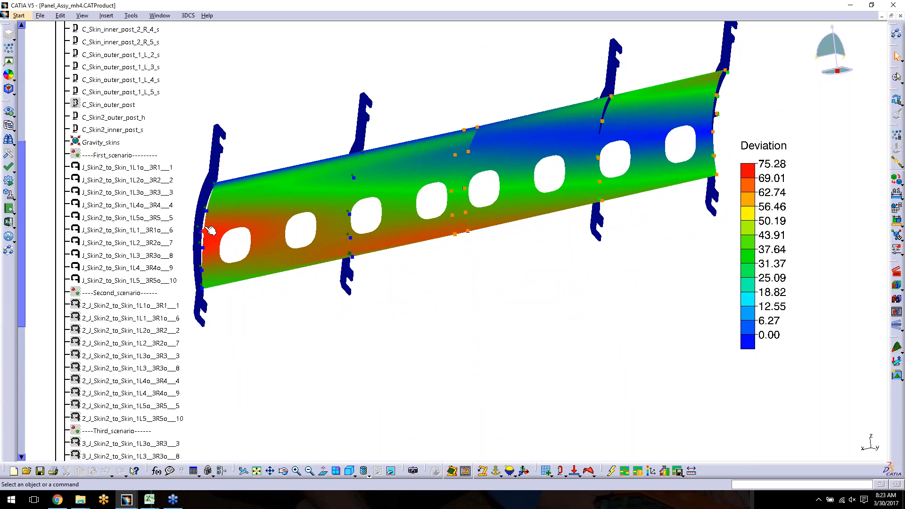
pyautogui.moveTo(235, 239); pyautogui.dragTo(277, 257, button='middle')
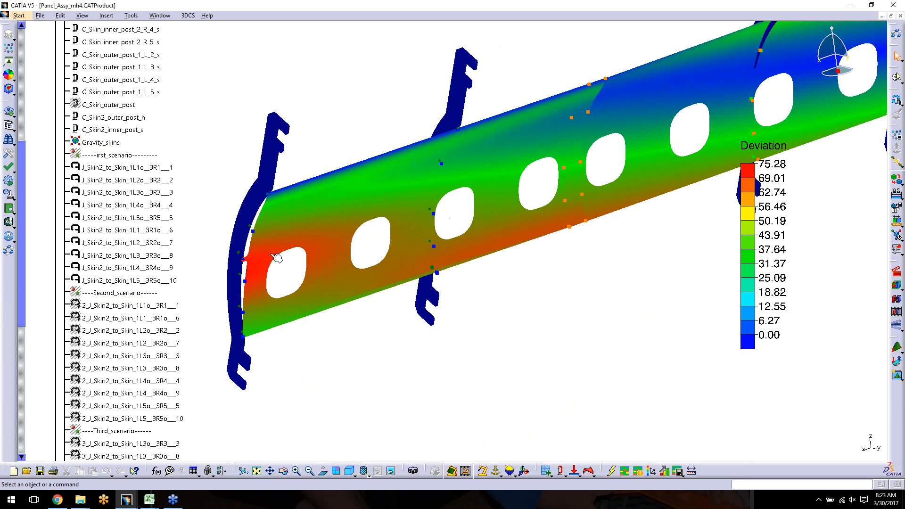
pyautogui.moveTo(333, 250); pyautogui.dragTo(295, 188, button='middle')
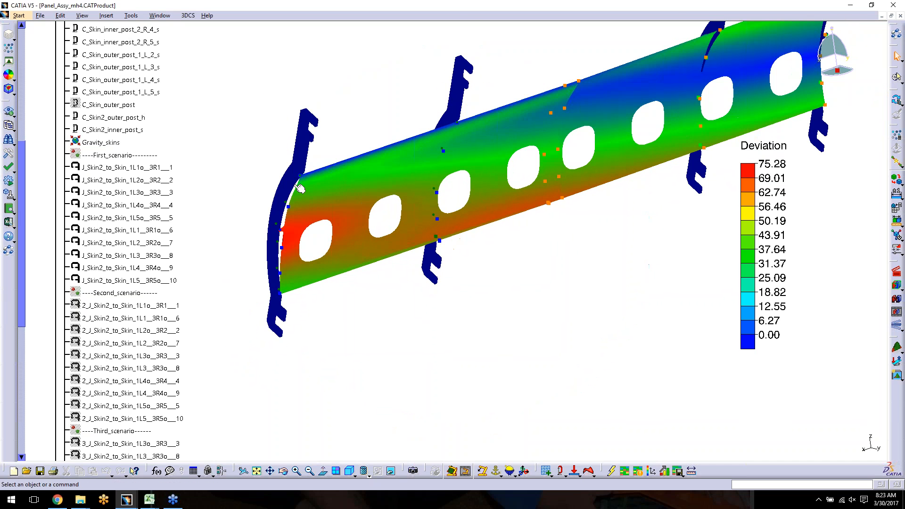
pyautogui.moveTo(544, 243); pyautogui.dragTo(474, 285, button='middle')
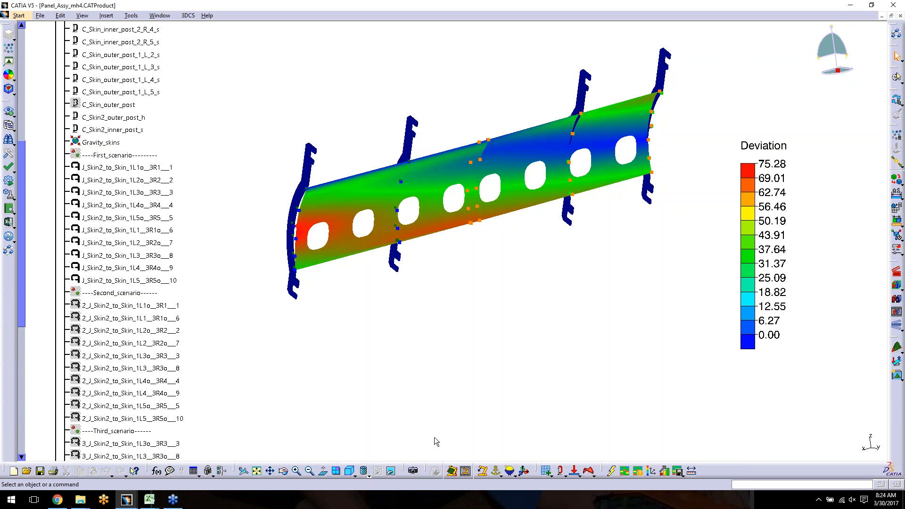
# Step: Switch to the Panel_Assy_mh4.xlsx workbook and review the join sequence diagrams beside the scenario chart
pyautogui.moveTo(128, 504)
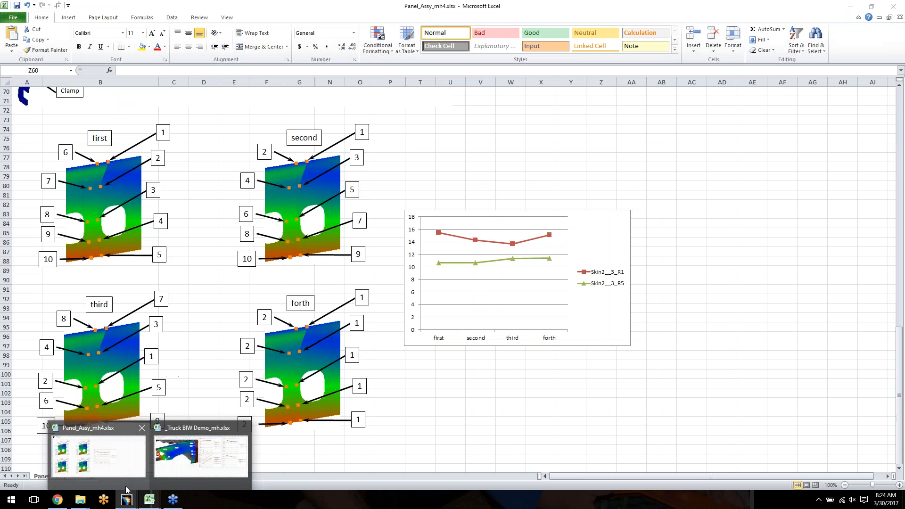
pyautogui.click(108, 459)
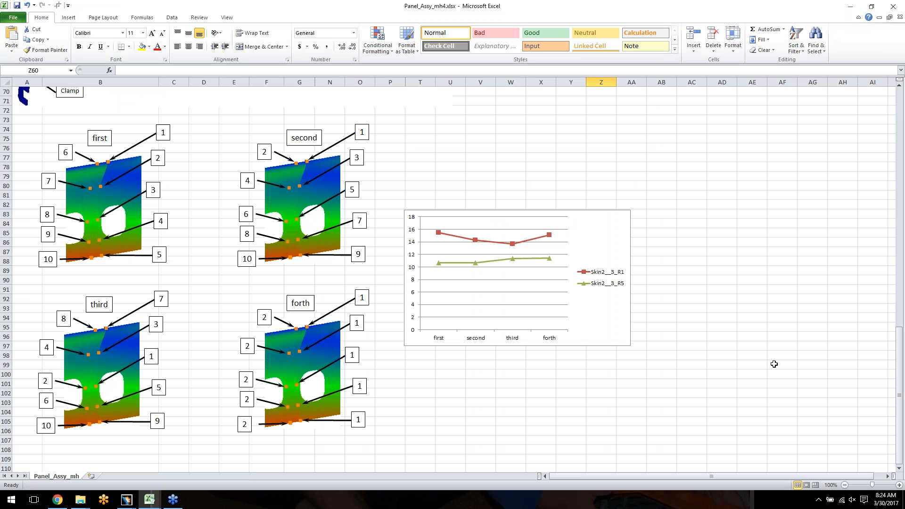
pyautogui.scroll(1, 774, 364)
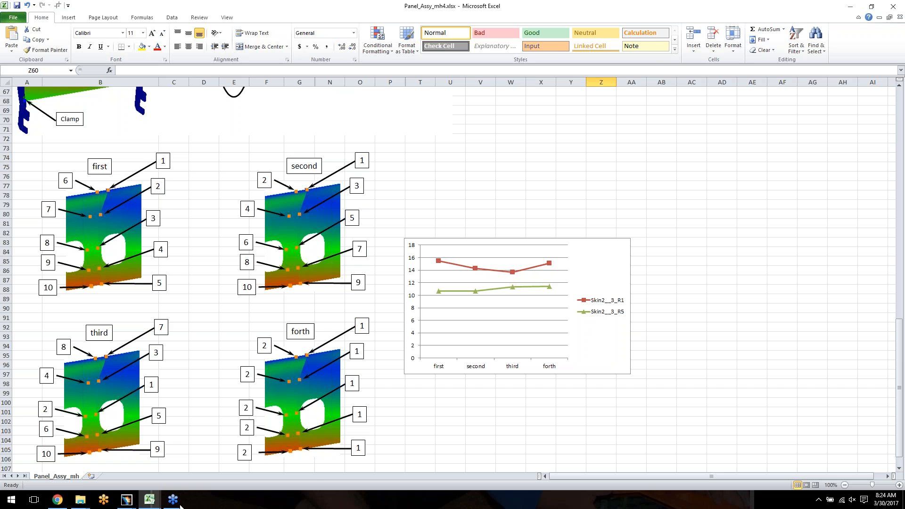
# Step: Return to the Panel_Assy_mh4 product in CATIA and review the parts and direction settings of the Gravity_skins move
pyautogui.moveTo(135, 506)
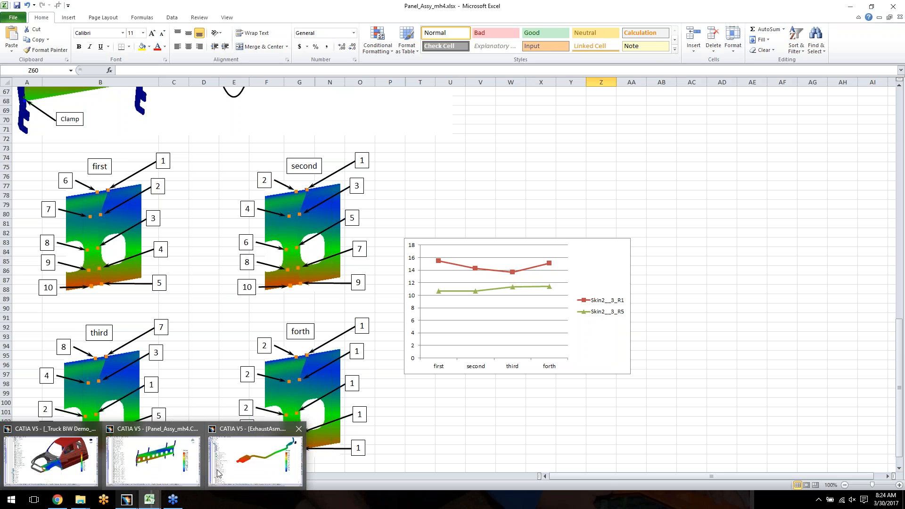
pyautogui.click(166, 477)
pyautogui.scroll(2, 200, 296)
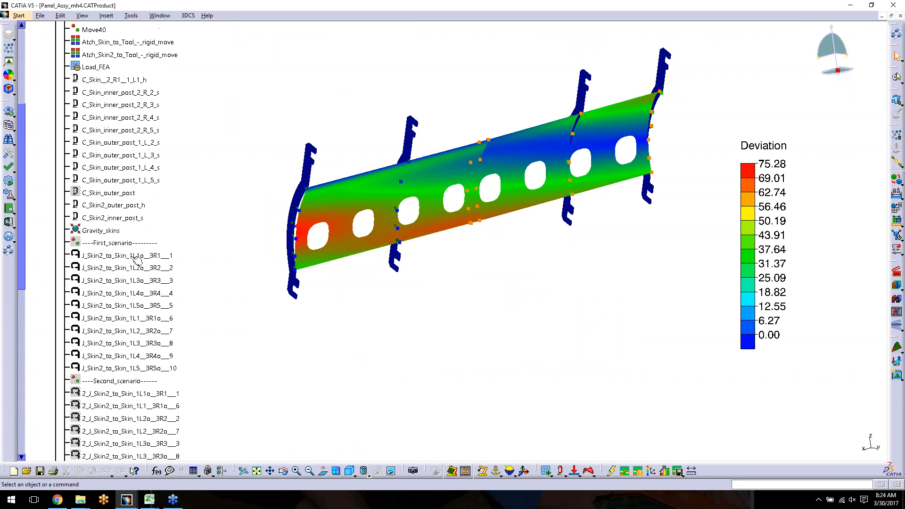
pyautogui.doubleClick(95, 230)
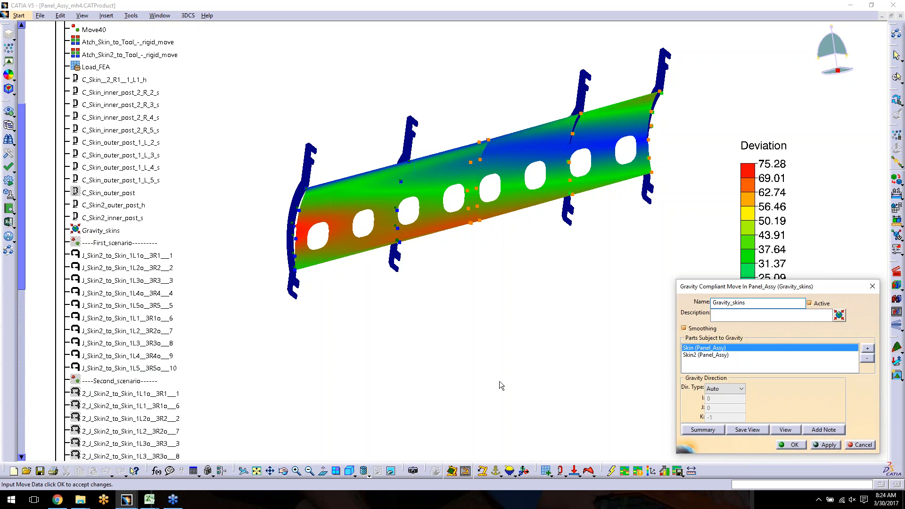
pyautogui.click(795, 445)
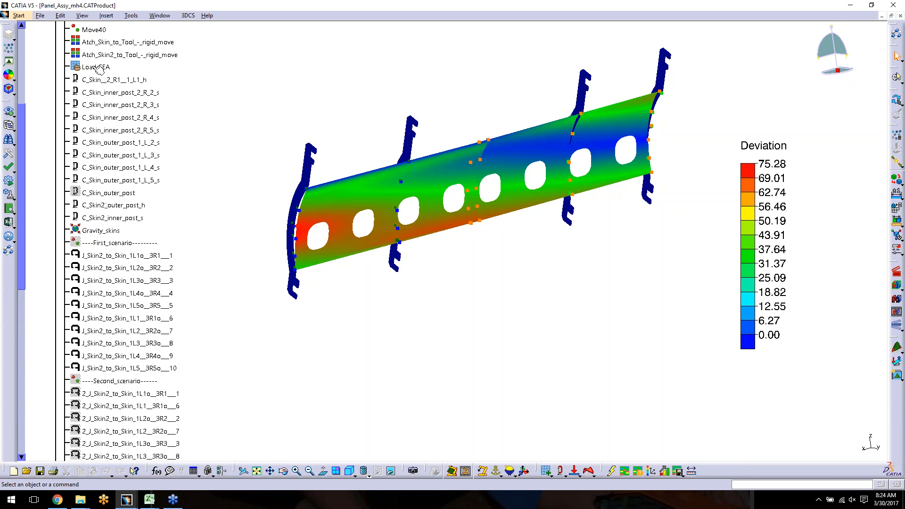
# Step: Review the FEA files in the Load_FEA move, highlighting the mass matrix file assigned to the Skin part
pyautogui.doubleClick(96, 67)
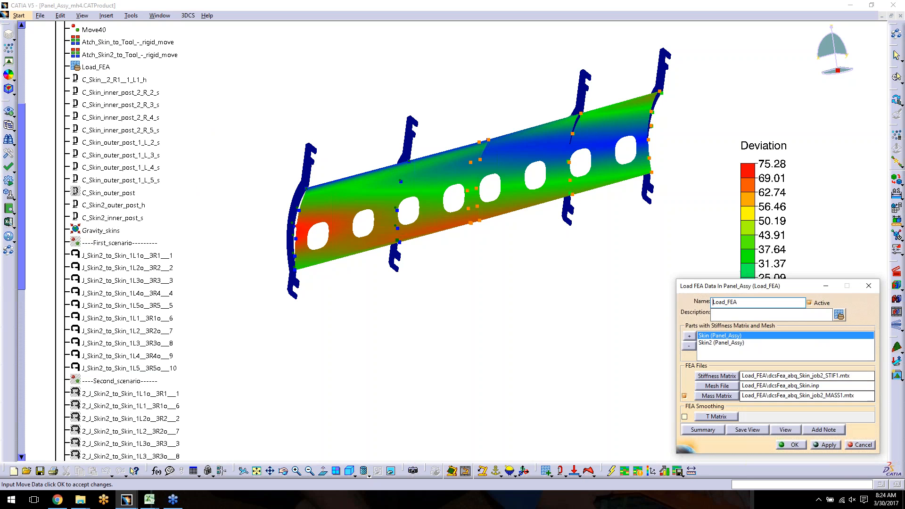
pyautogui.click(856, 396)
pyautogui.moveTo(854, 396); pyautogui.dragTo(740, 397)
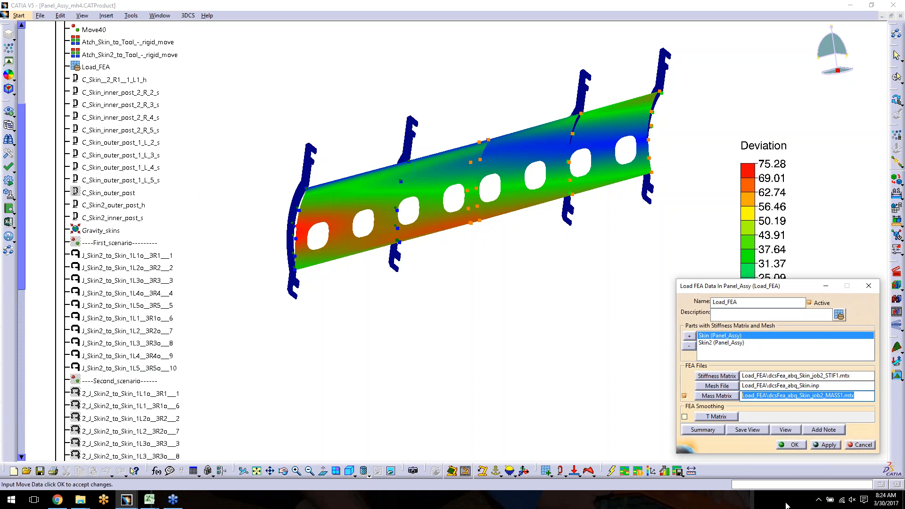
pyautogui.click(794, 446)
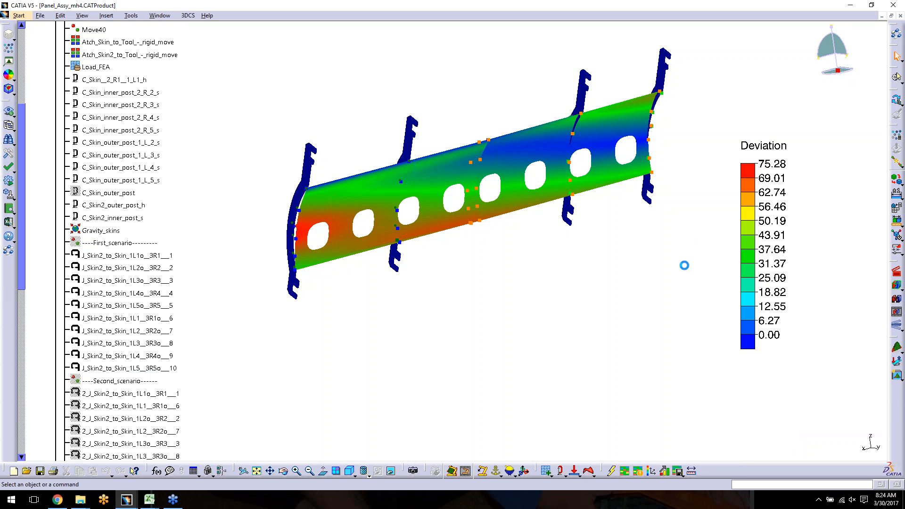
# Step: Switch to the Panel_Assy_mh4.xlsx workbook and examine the scenario chart and the annotated panel image showing clamps, joins and measurement points
pyautogui.moveTo(149, 499)
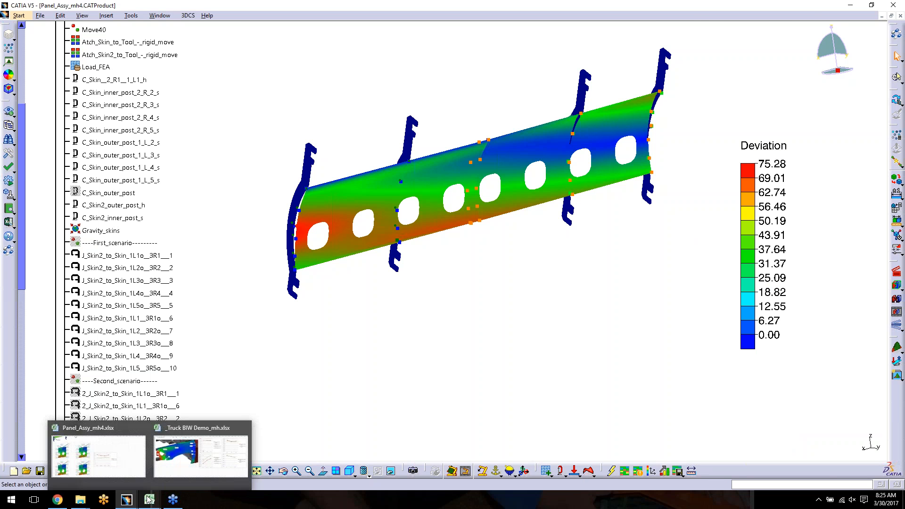
pyautogui.click(125, 475)
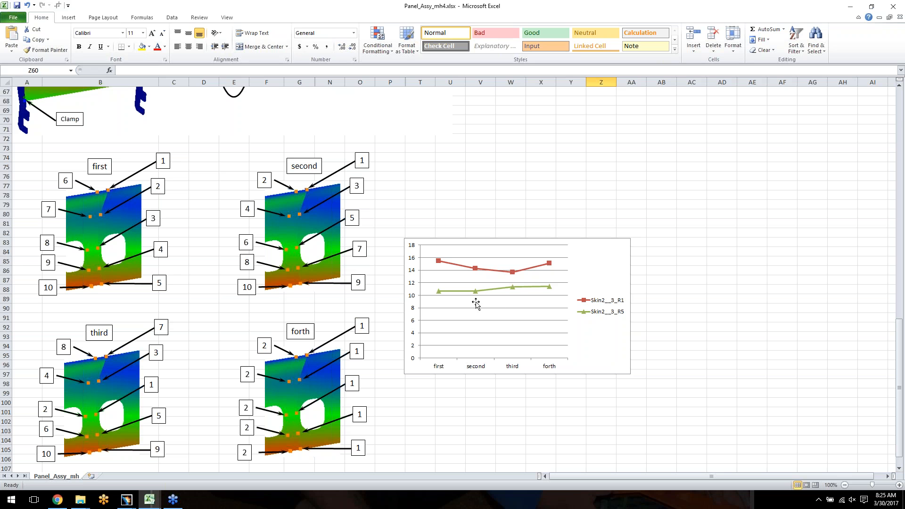
pyautogui.moveTo(474, 293)
pyautogui.scroll(7, 483, 197)
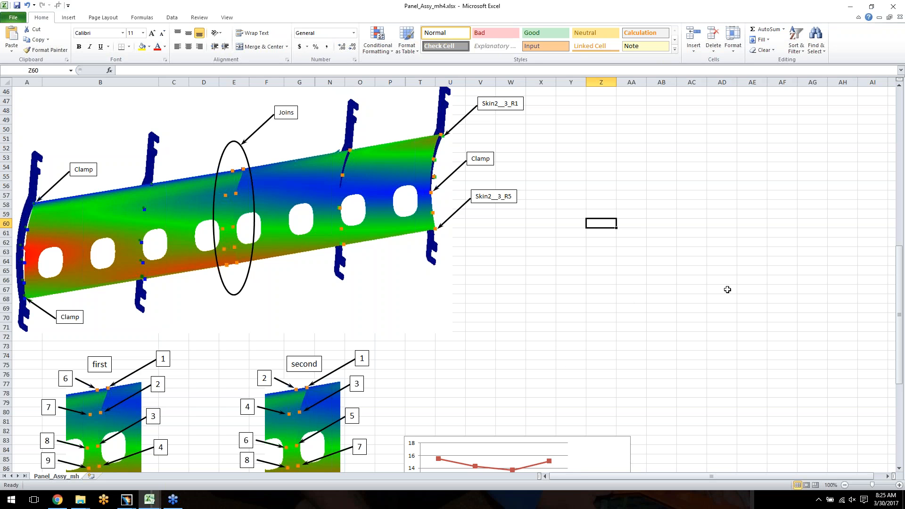
pyautogui.scroll(-1, 727, 290)
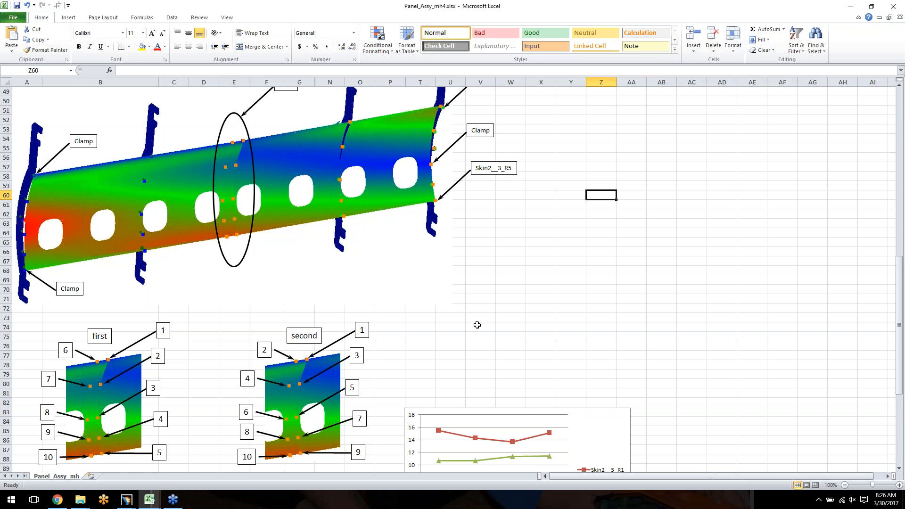
# Step: Examine the panel image, the join sequence diagrams and the chart comparing Skin2__3_R1 and Skin2__3_R5 across the four scenarios
pyautogui.scroll(-2, 603, 314)
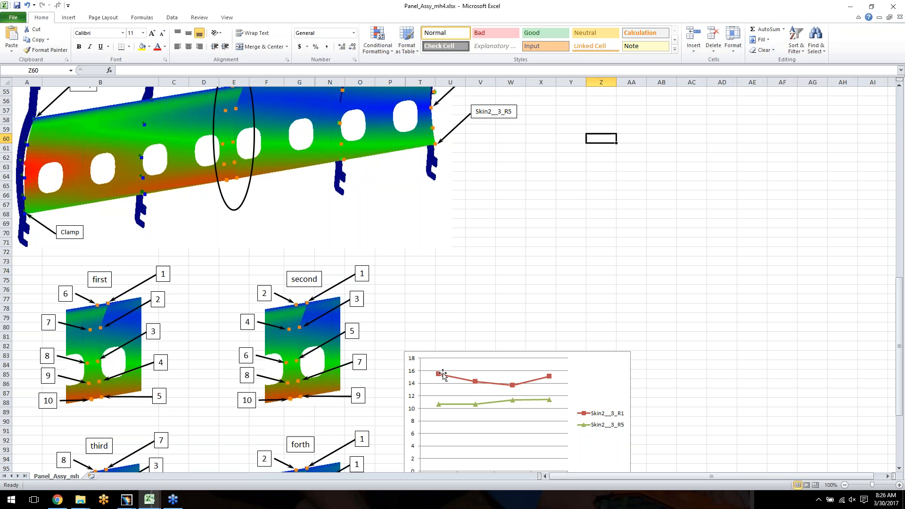
pyautogui.scroll(3, 533, 214)
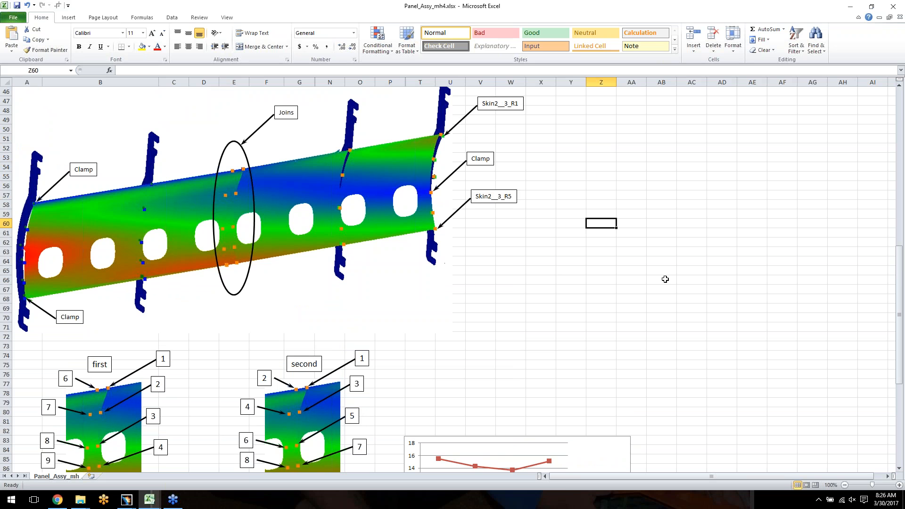
pyautogui.scroll(-6, 665, 279)
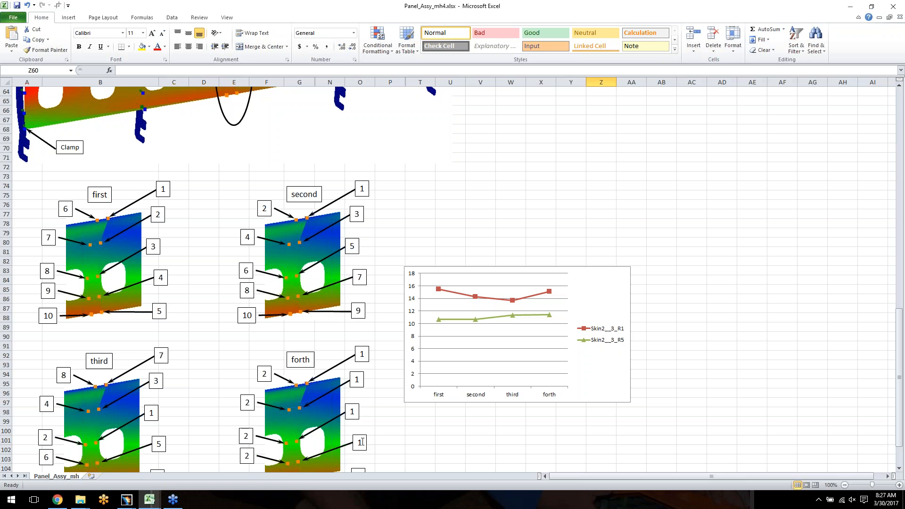
# Step: Switch to the Panel_Assy_mh4 product in CATIA, try to separate the parts, and decline the graphics driver's support offer
pyautogui.click(126, 501)
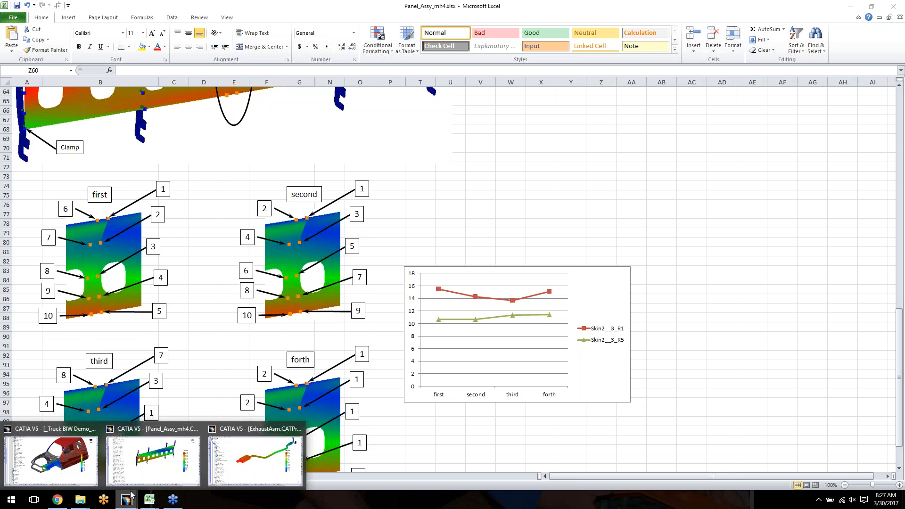
pyautogui.click(153, 460)
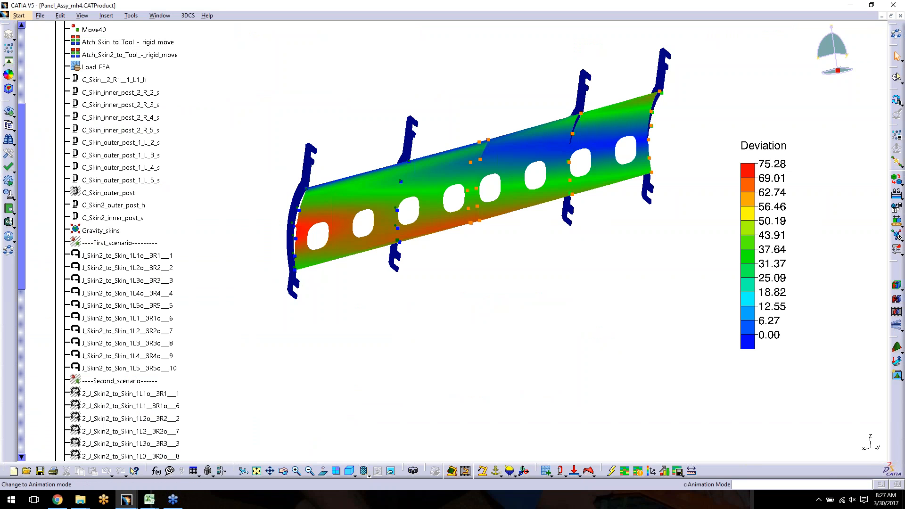
pyautogui.click(897, 75)
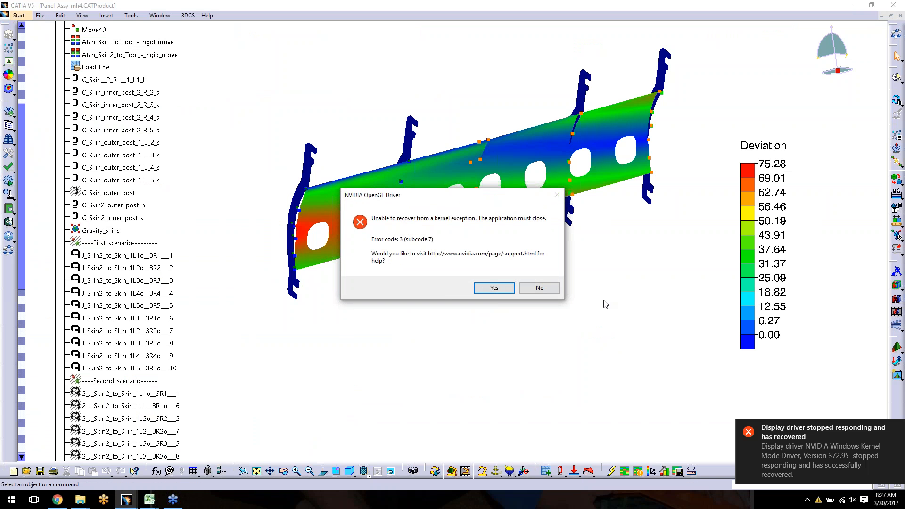
pyautogui.click(544, 289)
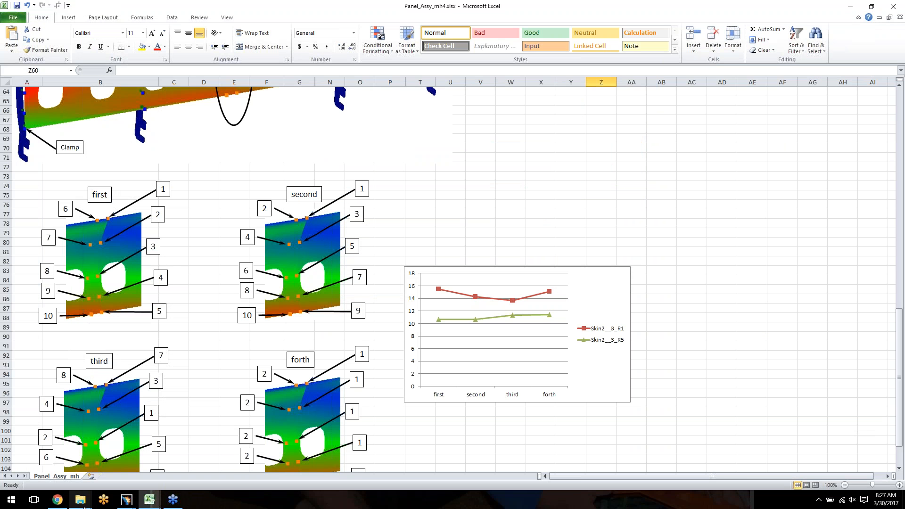
# Step: Switch to the 3dcsv5_7_4_0_1c_win64_for_R25 folder and run the 3DCS_V5_7_4_0_1c_win64_R25.bat launcher
pyautogui.moveTo(83, 507)
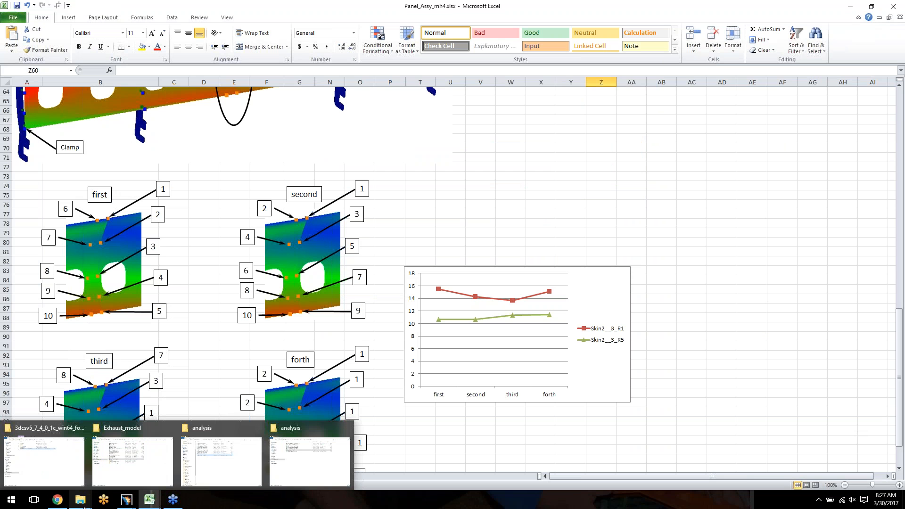
pyautogui.click(44, 460)
pyautogui.doubleClick(389, 133)
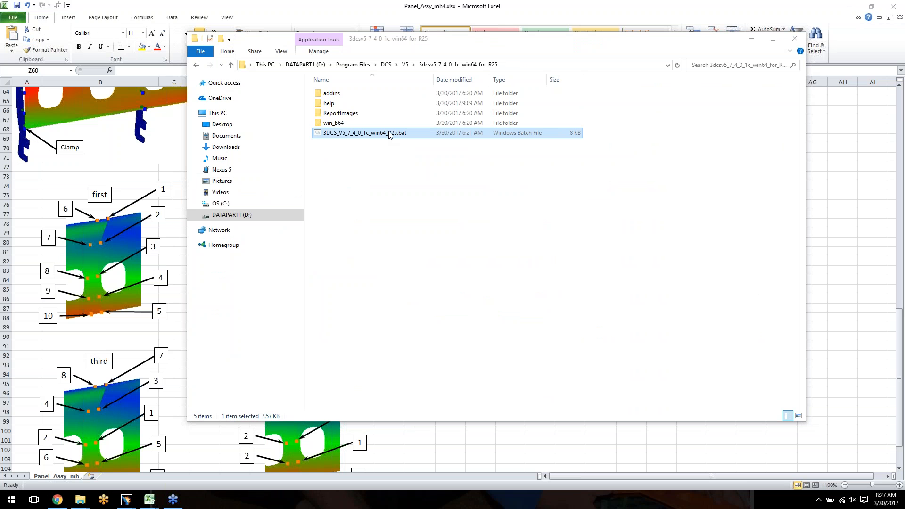
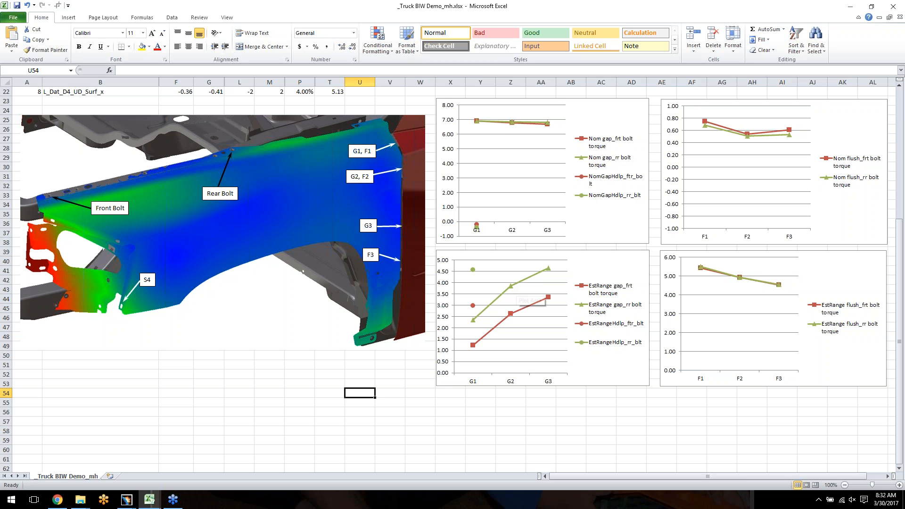
# Step: Switch to the _Truck BIW Demo_mh1 product in CATIA and separate the left fender, bracket and reinforcement from the body
pyautogui.moveTo(474, 272)
pyautogui.moveTo(141, 504)
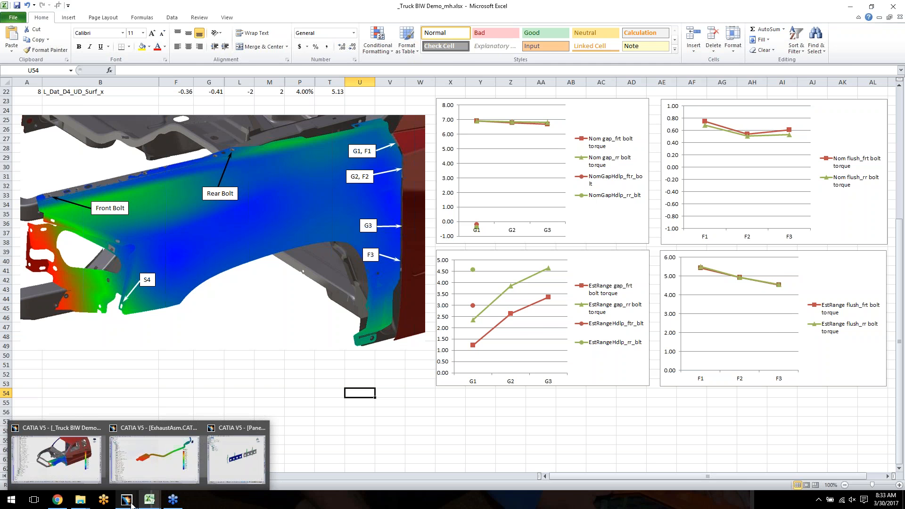
pyautogui.click(84, 474)
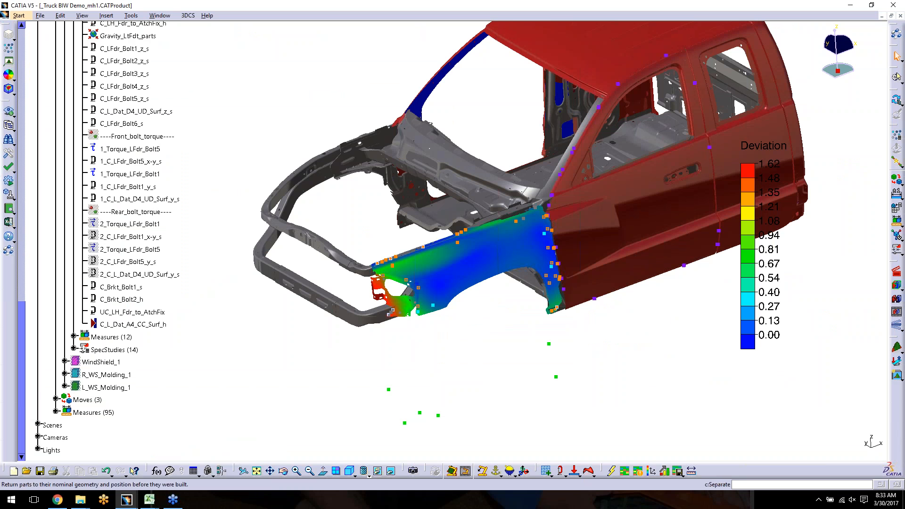
pyautogui.scroll(5, 278, 382)
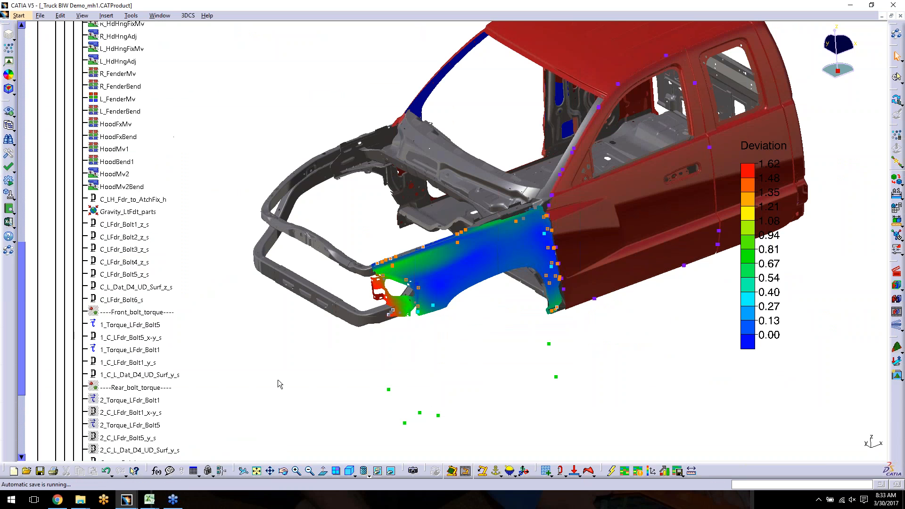
pyautogui.scroll(10, 278, 384)
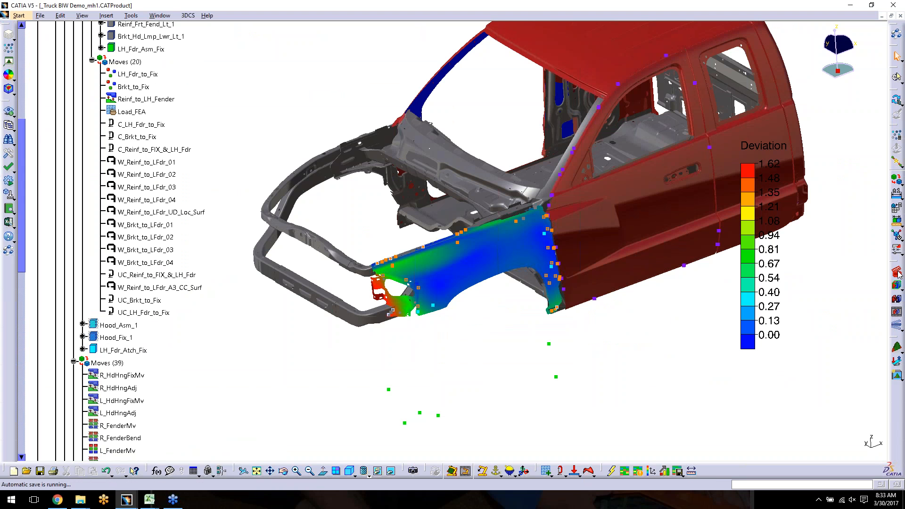
pyautogui.click(897, 76)
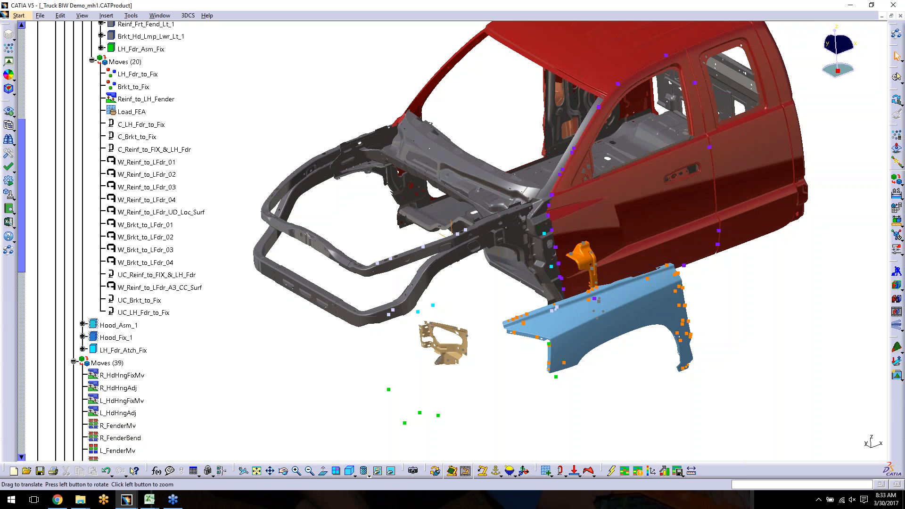
pyautogui.moveTo(617, 366); pyautogui.dragTo(343, 154, button='middle')
pyautogui.moveTo(417, 257); pyautogui.dragTo(404, 244, button='middle')
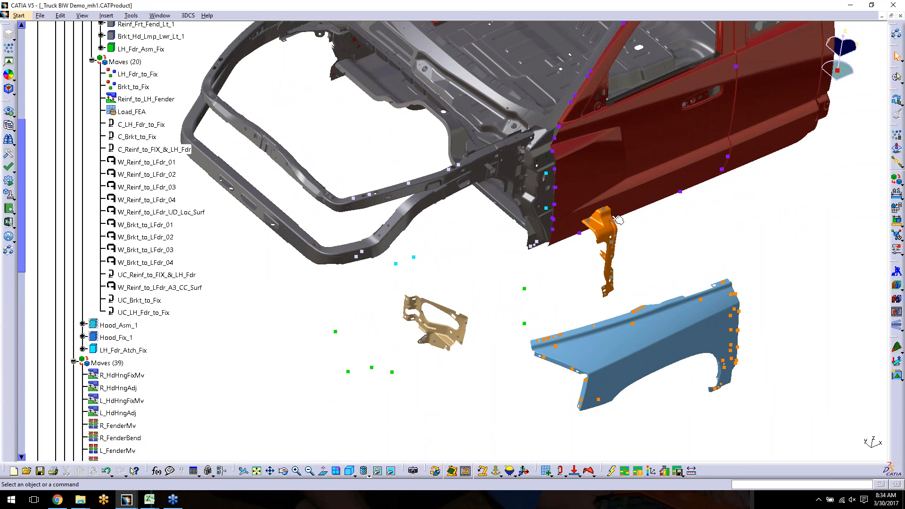
# Step: Animate the left fender build moves through UC_Brkt_to_Fix and close the animation
pyautogui.click(897, 314)
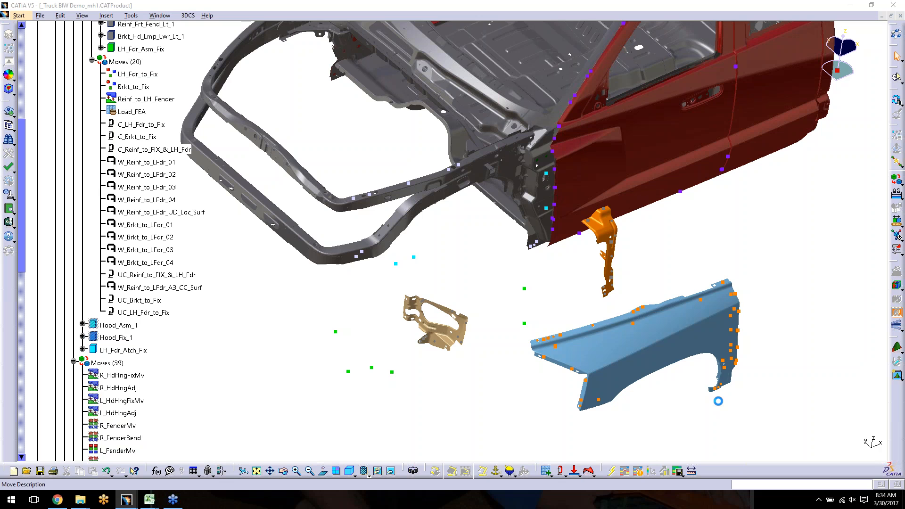
pyautogui.moveTo(701, 304); pyautogui.dragTo(661, 186, button='middle')
pyautogui.moveTo(464, 248); pyautogui.dragTo(510, 266, button='middle')
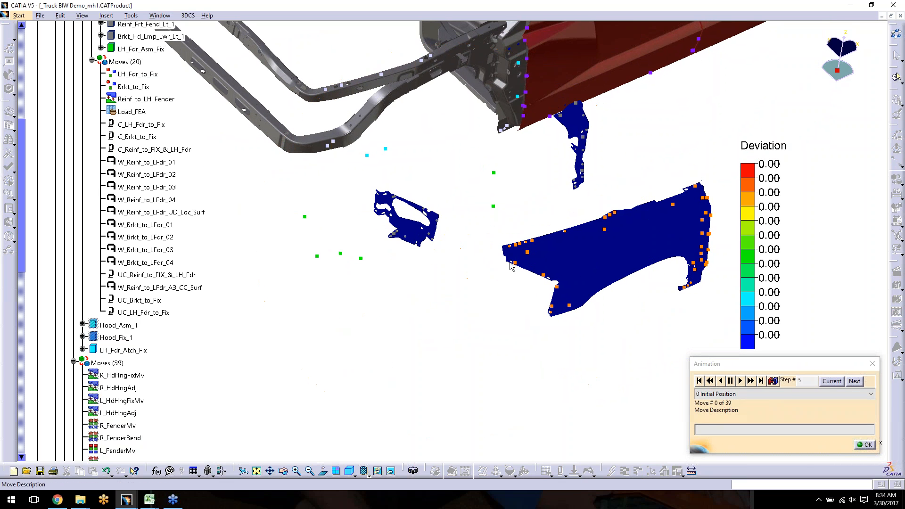
pyautogui.click(788, 394)
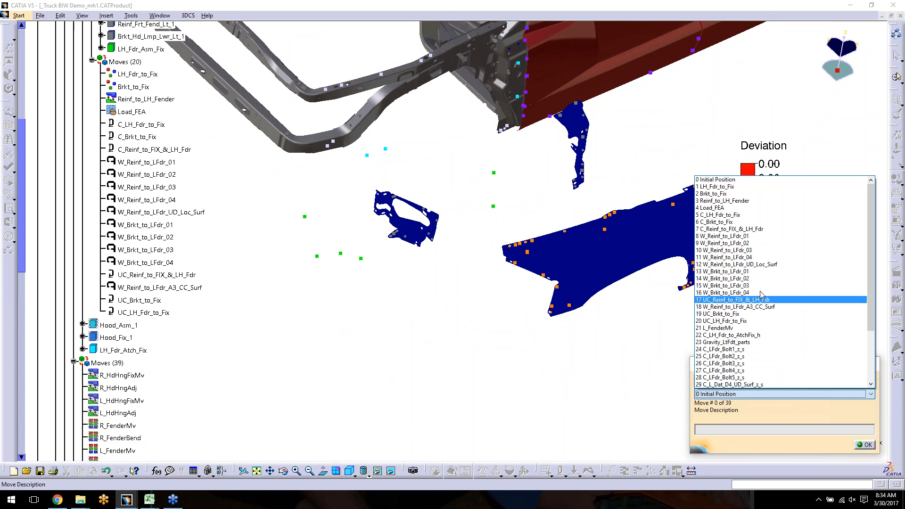
pyautogui.click(760, 322)
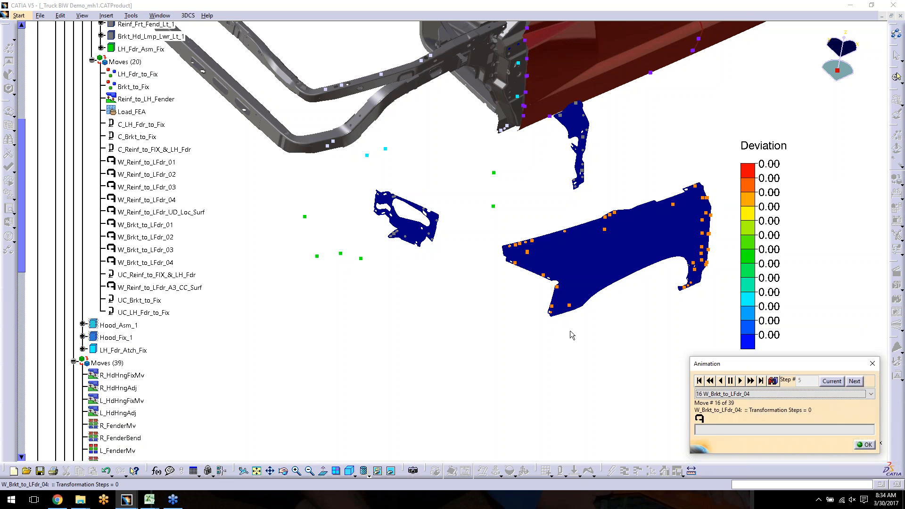
pyautogui.moveTo(380, 298)
pyautogui.mouseDown(button='middle')
pyautogui.moveTo(487, 346)
pyautogui.moveTo(496, 293)
pyautogui.mouseUp(button='middle')
pyautogui.moveTo(417, 322)
pyautogui.mouseDown(button='middle')
pyautogui.moveTo(398, 323)
pyautogui.moveTo(426, 330)
pyautogui.mouseUp(button='middle')
pyautogui.moveTo(519, 361); pyautogui.dragTo(519, 371, button='middle')
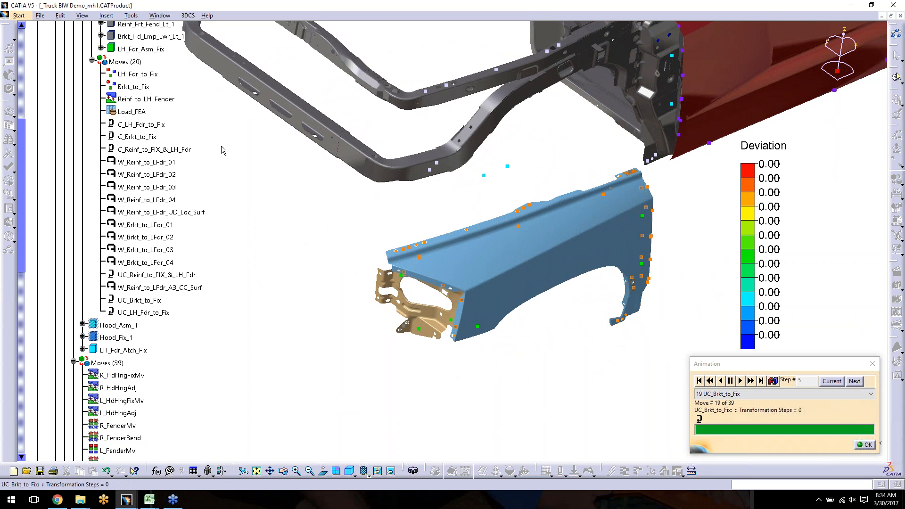
pyautogui.click(865, 444)
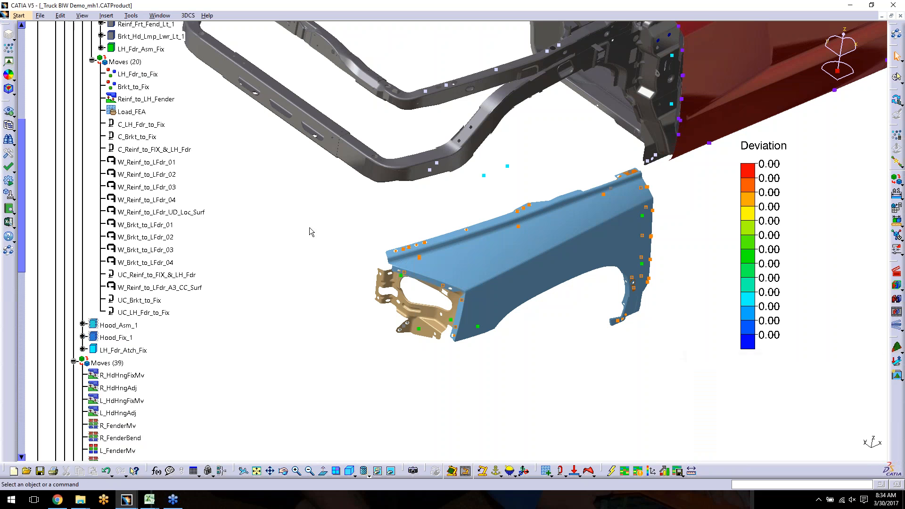
# Step: Review the points and directions of the C_LH_Fdr_to_Fix and C_Brkt_to_Fix clamp moves on the fender and headlamp bracket
pyautogui.click(137, 125)
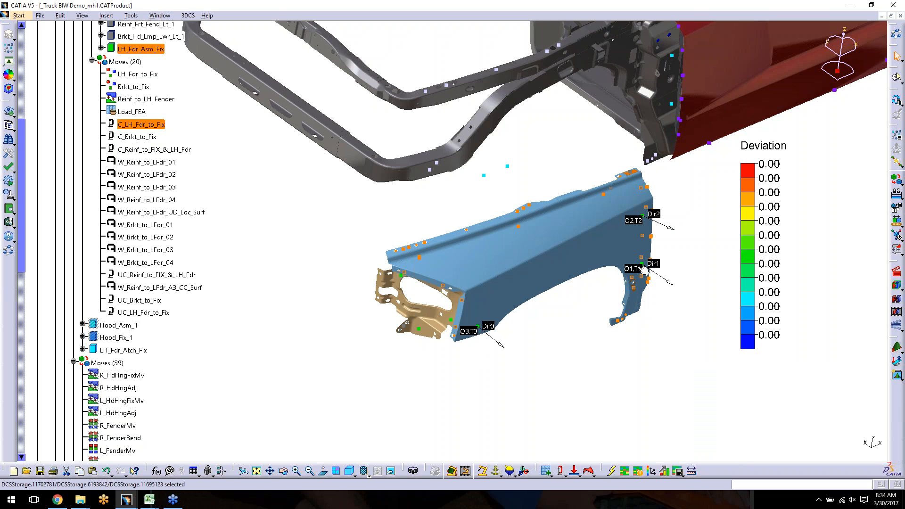
pyautogui.click(124, 137)
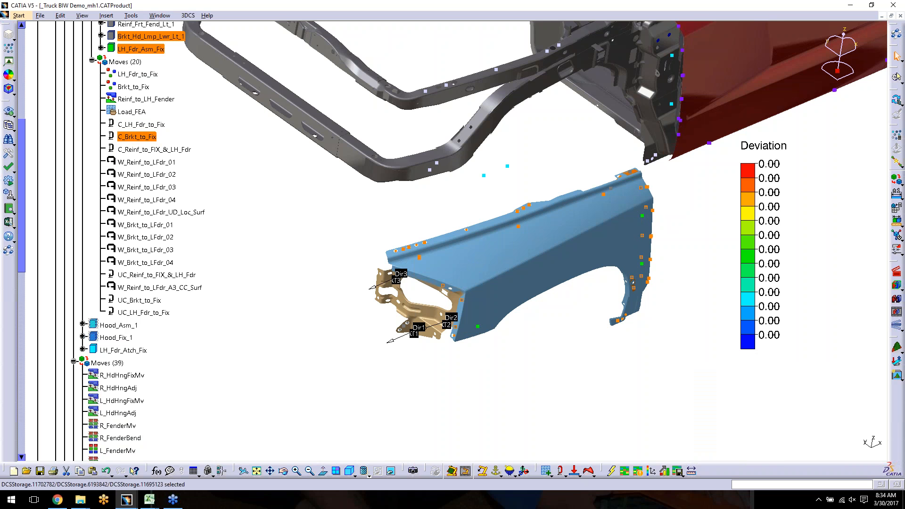
pyautogui.keyDown('ctrl'); pyautogui.moveTo(421, 387); pyautogui.dragTo(441, 334, button='middle'); pyautogui.keyUp('ctrl')
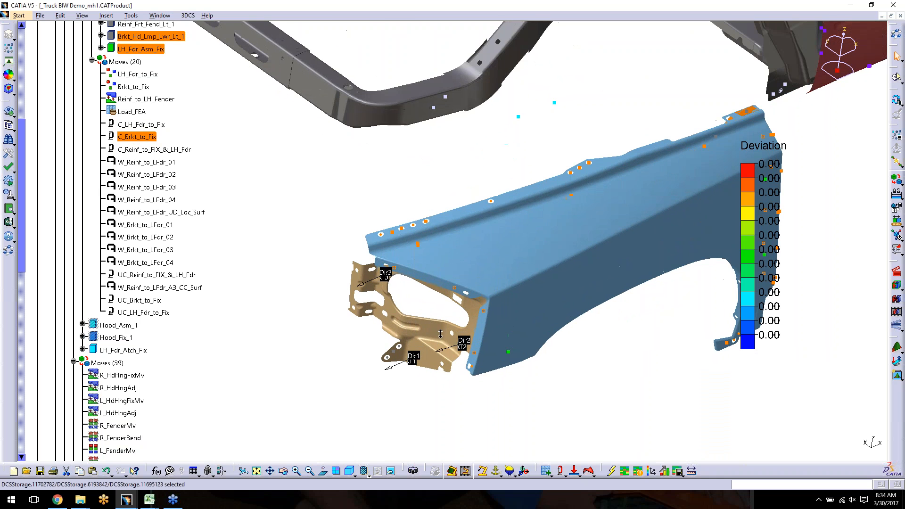
pyautogui.middleClick(464, 285)
# Step: Review the C_Reinf_to_FIX_&_LH_Fdr clamp move on the fender reinforcement, including its point lists and joining types, without changing it
pyautogui.moveTo(384, 285); pyautogui.dragTo(658, 206, button='middle')
pyautogui.moveTo(282, 292); pyautogui.dragTo(628, 254, button='middle')
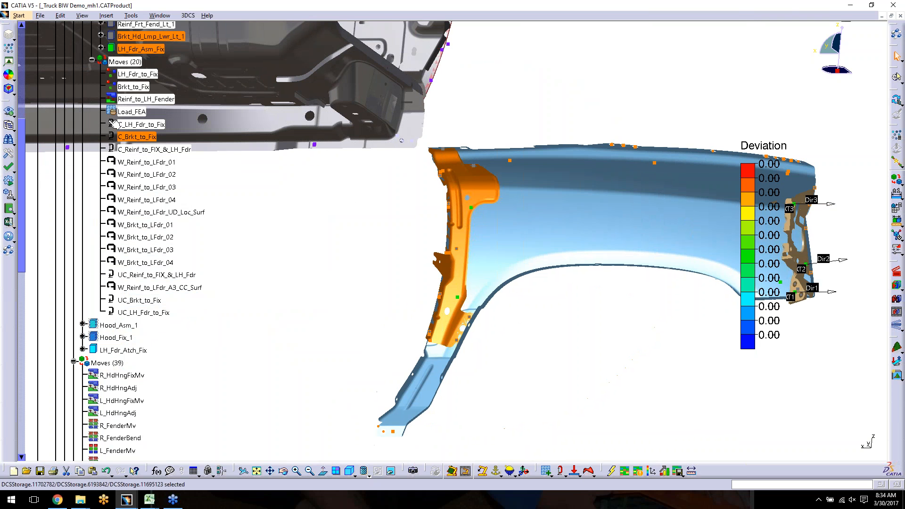
pyautogui.click(140, 150)
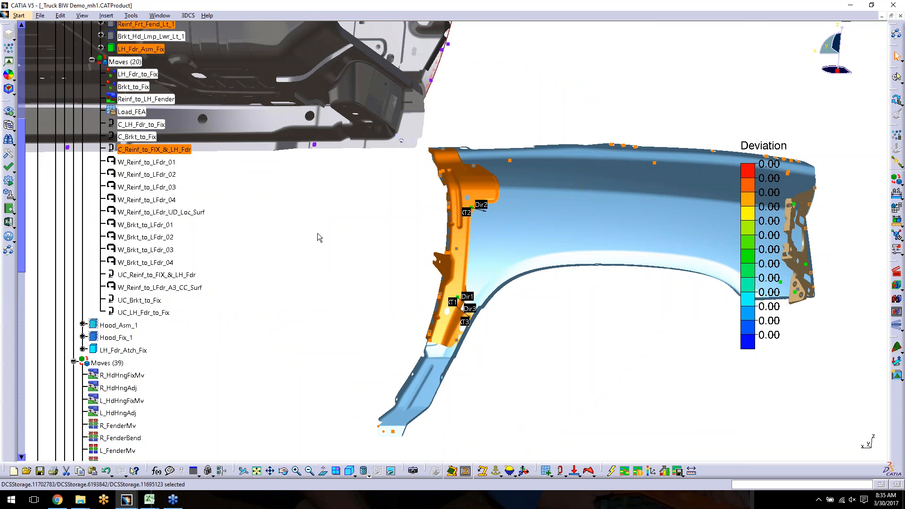
pyautogui.doubleClick(156, 150)
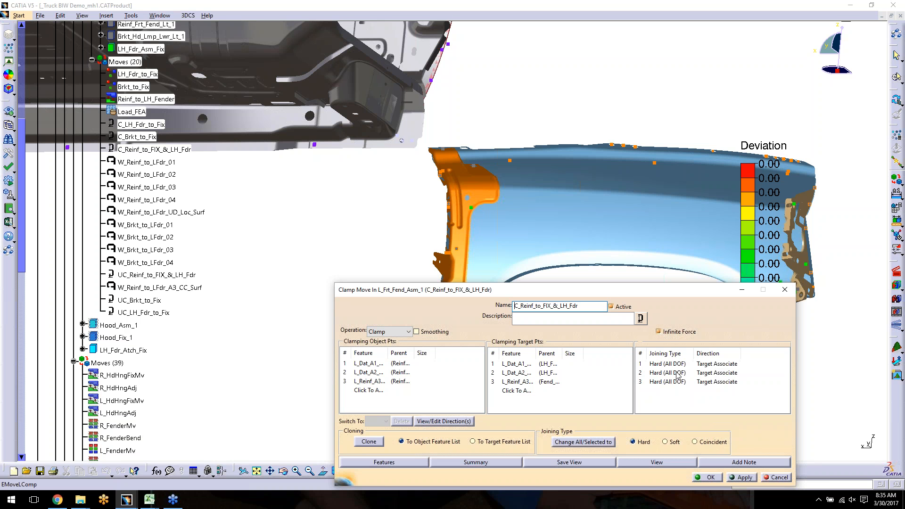
pyautogui.click(779, 478)
pyautogui.moveTo(409, 334); pyautogui.dragTo(399, 357, button='middle')
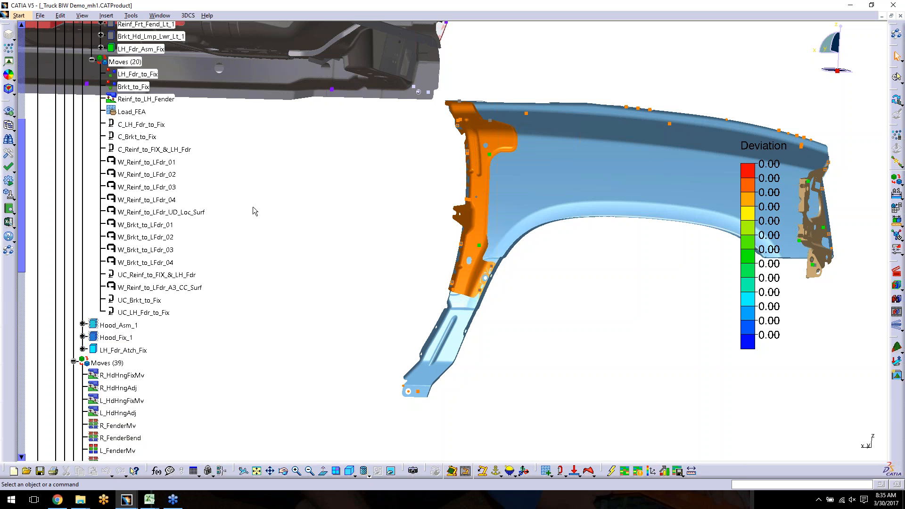
# Step: Highlight weld moves W_Reinf_to_LFdr_01 to W_Reinf_to_LFdr_04 and inspect their locations along the fender reinforcement
pyautogui.click(152, 163)
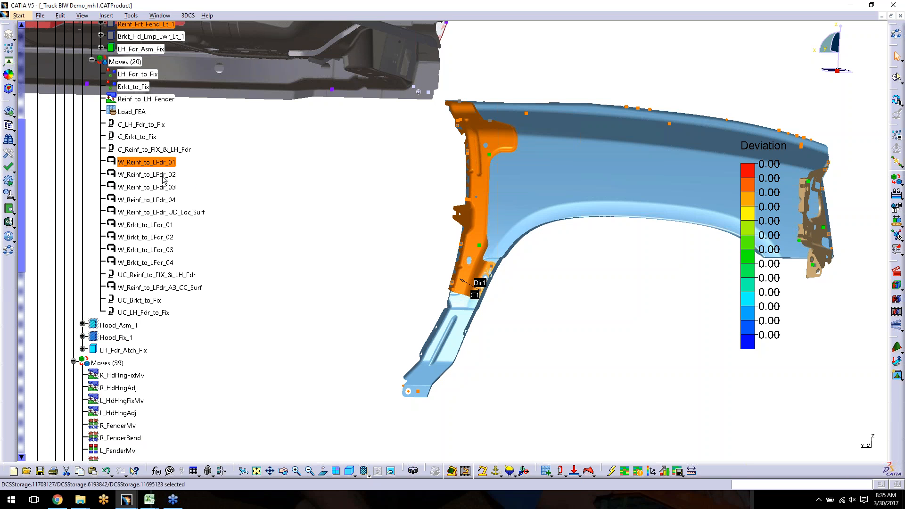
pyautogui.keyDown('shift'); pyautogui.click(176, 200); pyautogui.keyUp('shift')
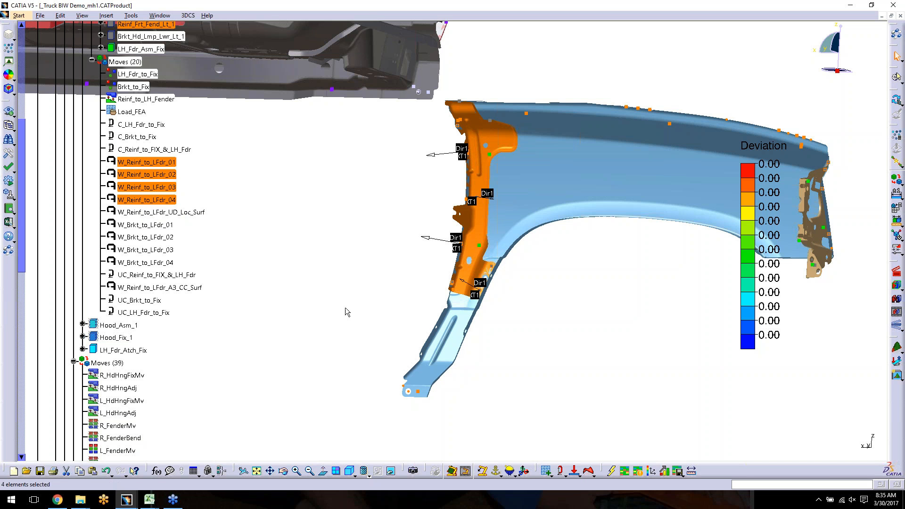
pyautogui.moveTo(416, 280); pyautogui.dragTo(500, 167, button='middle')
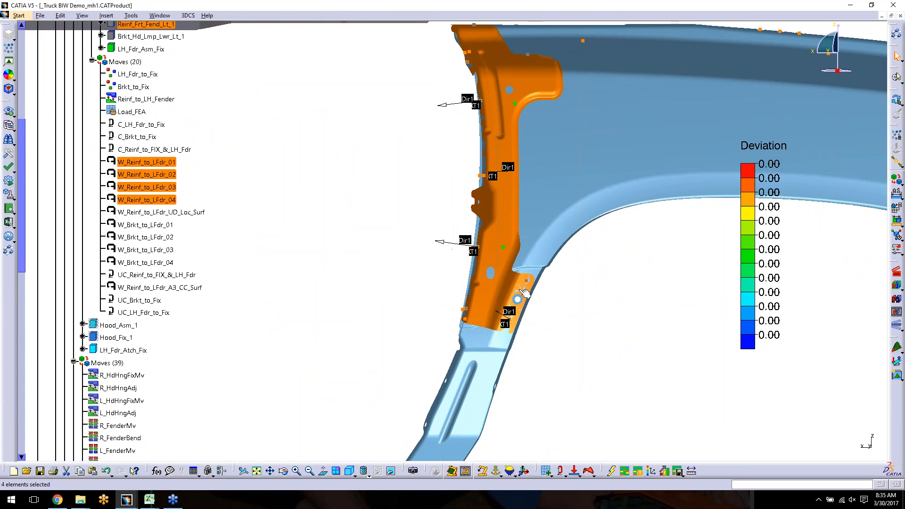
pyautogui.moveTo(416, 159); pyautogui.dragTo(348, 209, button='middle')
# Step: Highlight the W_Reinf_to_LFdr_UD_Loc_Surf weld on the reinforcement and the W_Brkt_to_LFdr_01 weld on the headlamp bracket
pyautogui.click(178, 213)
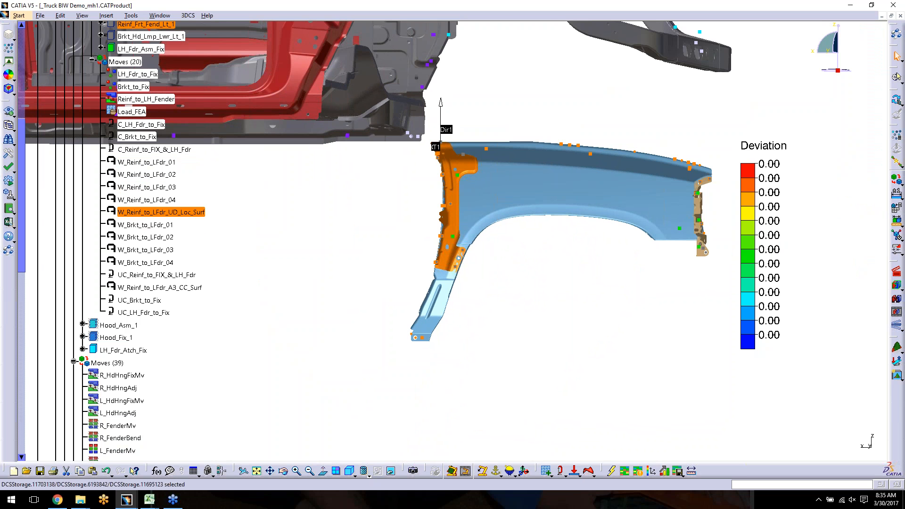
pyautogui.moveTo(417, 201); pyautogui.dragTo(384, 245, button='middle')
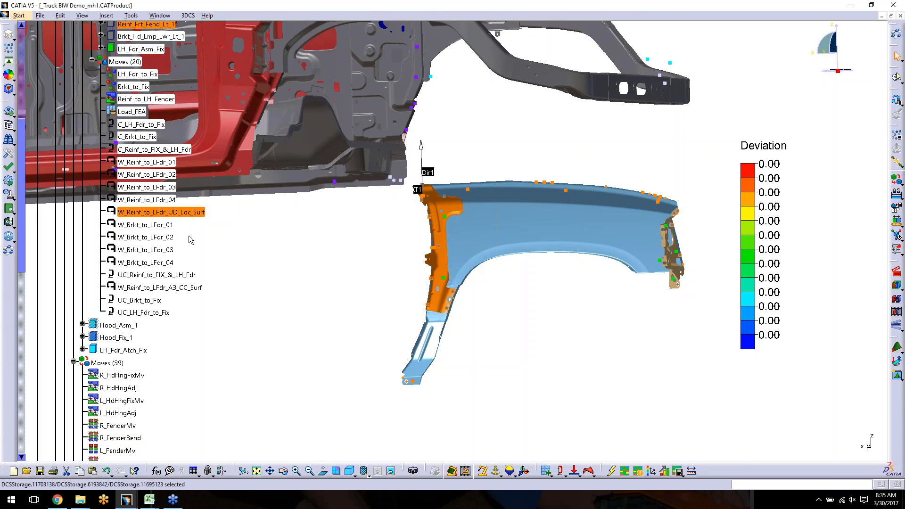
pyautogui.click(165, 225)
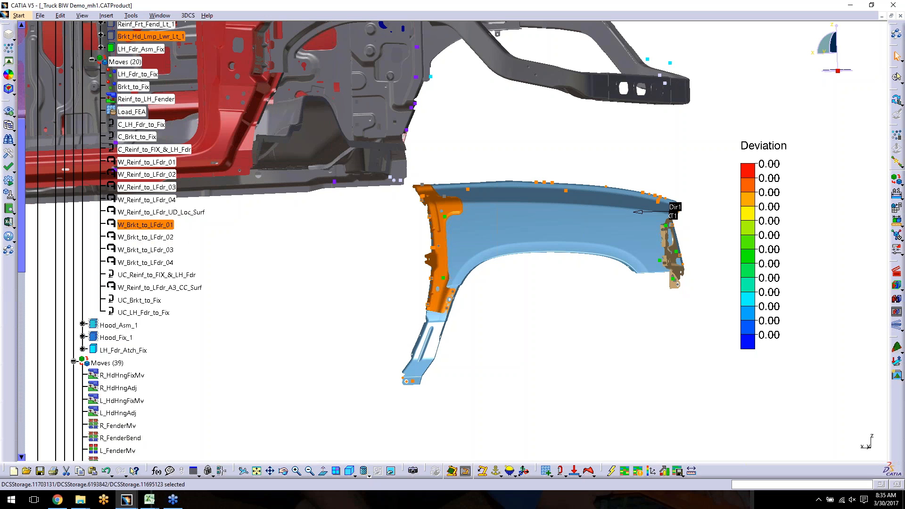
# Step: Highlight weld moves W_Brkt_to_LFdr_01 to W_Brkt_to_LFdr_04 and inspect their locations between the headlamp bracket and fender
pyautogui.keyDown('shift'); pyautogui.click(170, 263); pyautogui.keyUp('shift')
pyautogui.moveTo(605, 245); pyautogui.dragTo(336, 226, button='middle')
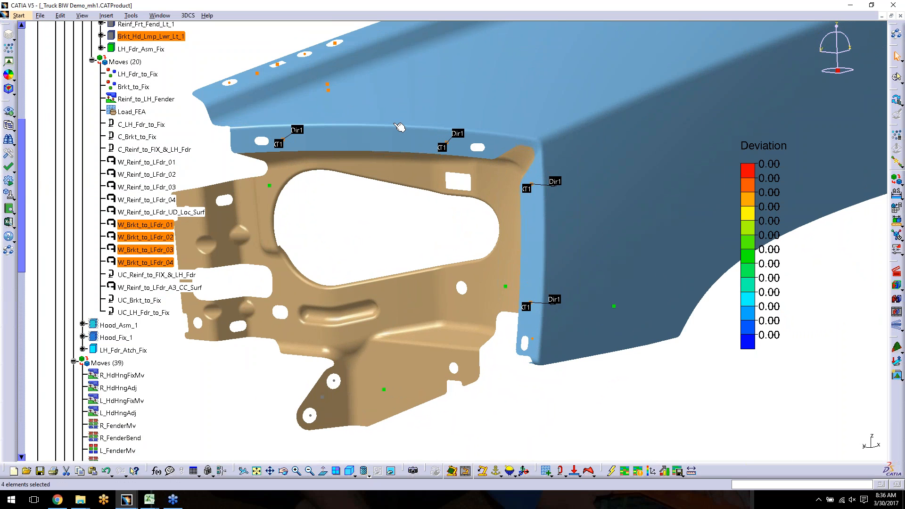
pyautogui.moveTo(499, 146); pyautogui.dragTo(421, 295, button='middle')
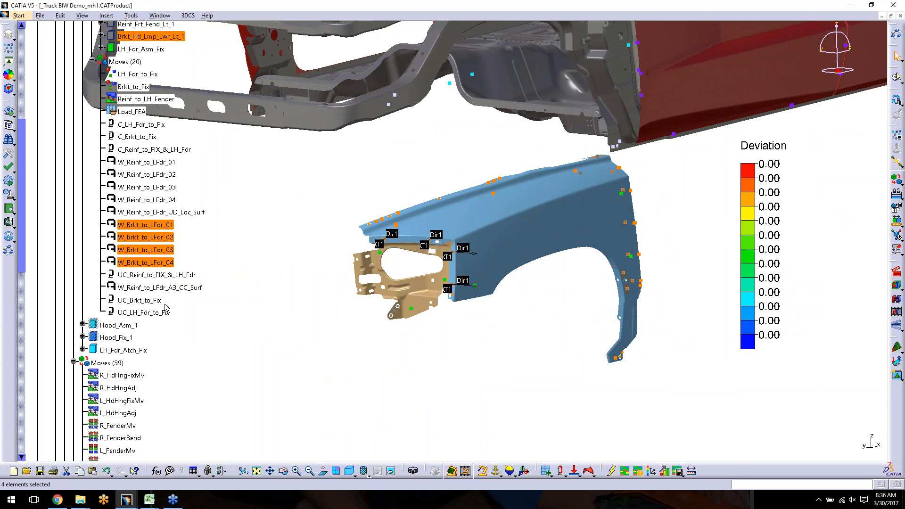
# Step: Clear the weld highlights and examine the fender's attachment areas on the truck frame alongside the upper-level assembly's move list
pyautogui.scroll(-1, 242, 309)
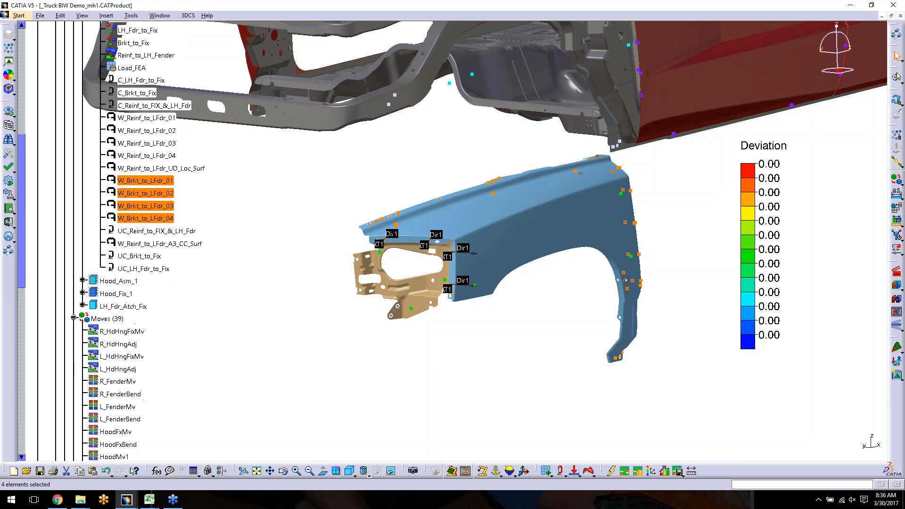
pyautogui.click(242, 309)
pyautogui.scroll(-4, 243, 310)
pyautogui.moveTo(272, 239); pyautogui.dragTo(315, 373, button='middle')
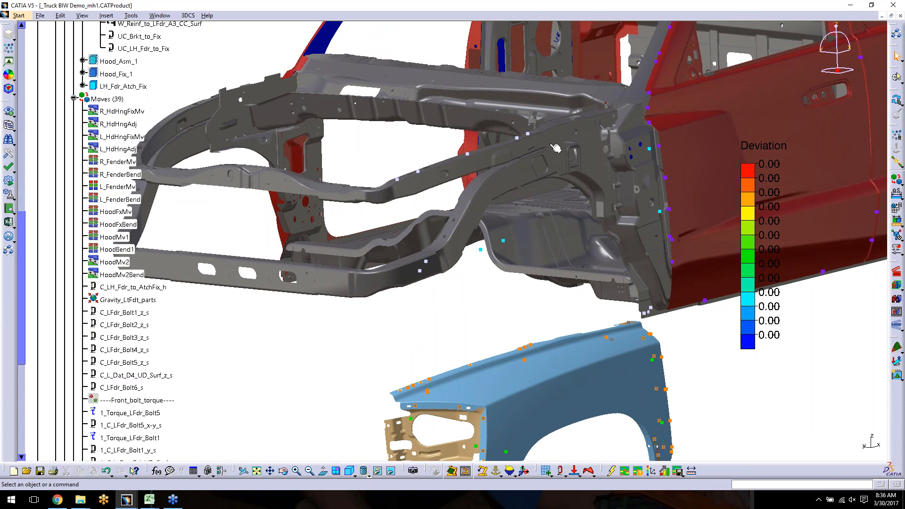
pyautogui.moveTo(473, 233); pyautogui.dragTo(440, 304, button='middle')
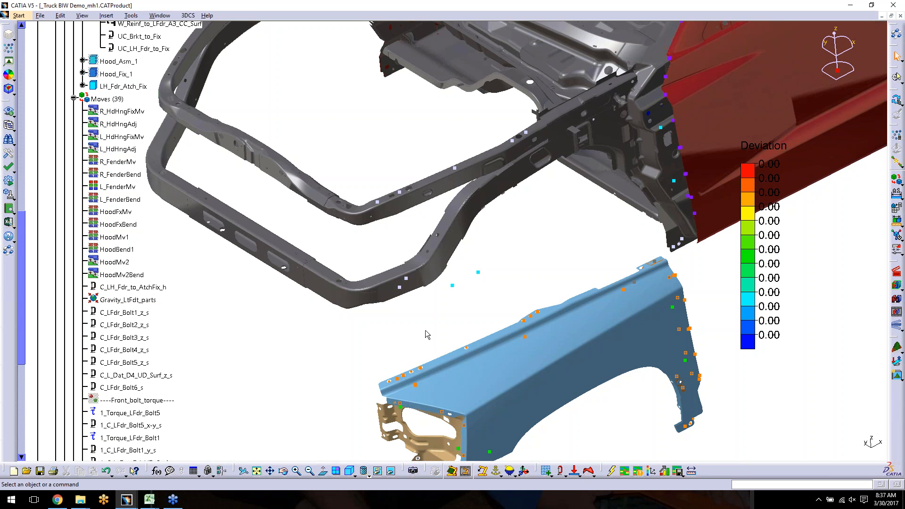
pyautogui.moveTo(384, 324); pyautogui.dragTo(359, 311, button='middle')
pyautogui.scroll(-1, 260, 309)
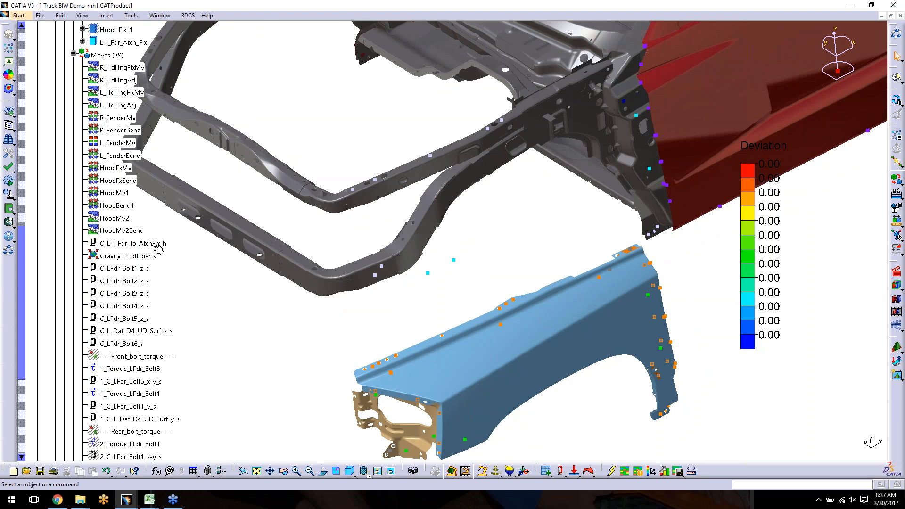
pyautogui.moveTo(456, 238); pyautogui.dragTo(494, 242, button='middle')
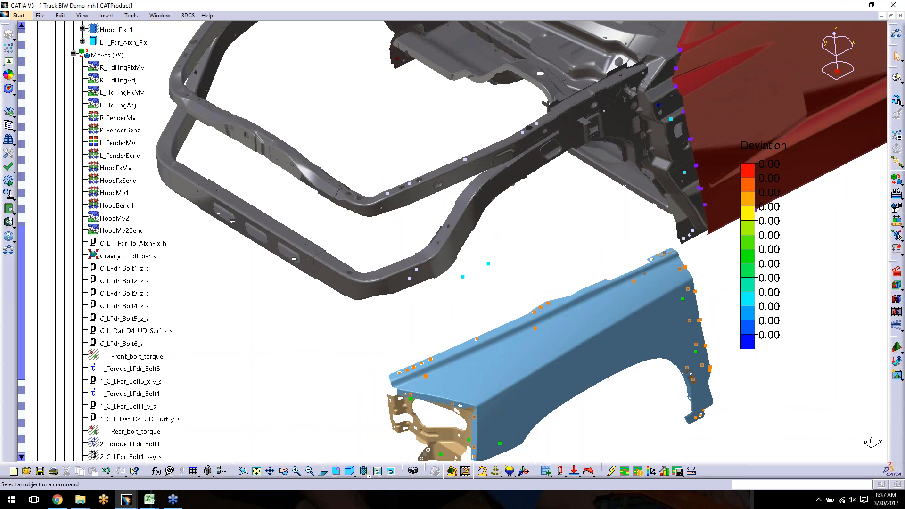
# Step: Open the C_LH_Fdr_to_Fix clamp move and examine its object and target points with their directions on the fender
pyautogui.scroll(10, 152, 192)
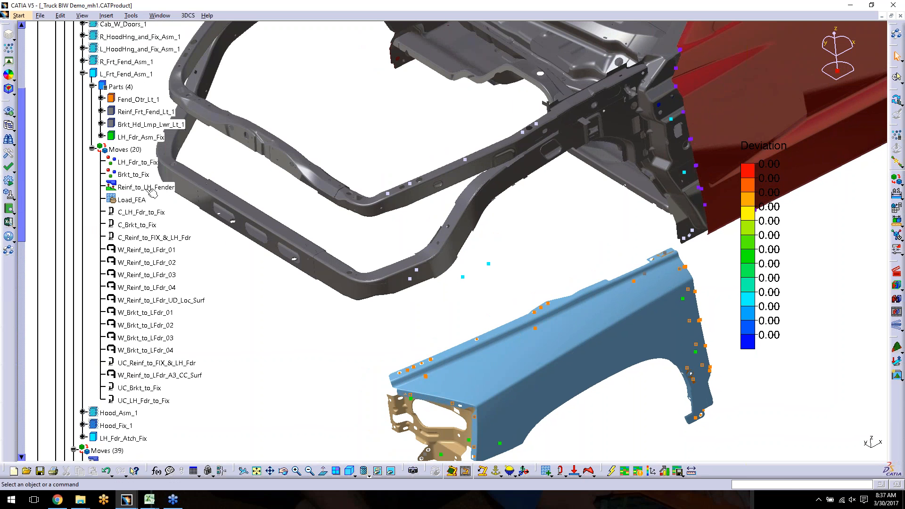
pyautogui.doubleClick(141, 212)
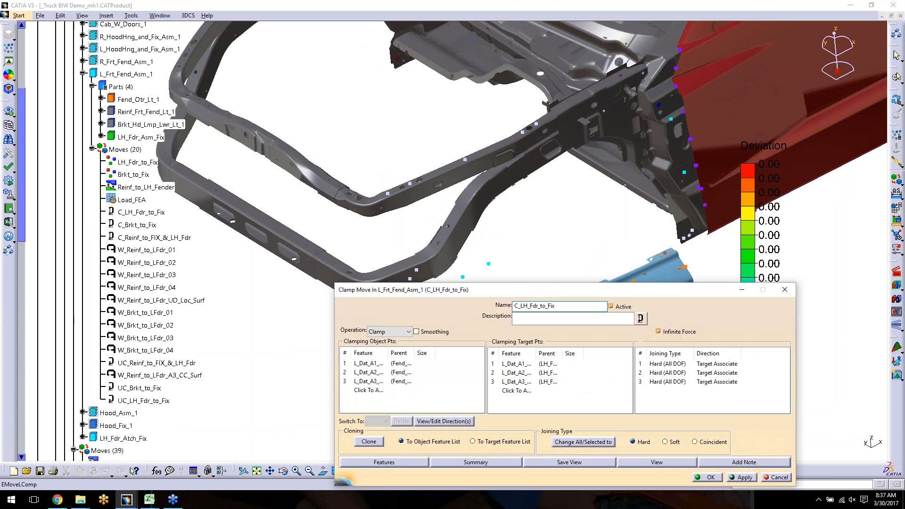
pyautogui.click(672, 365)
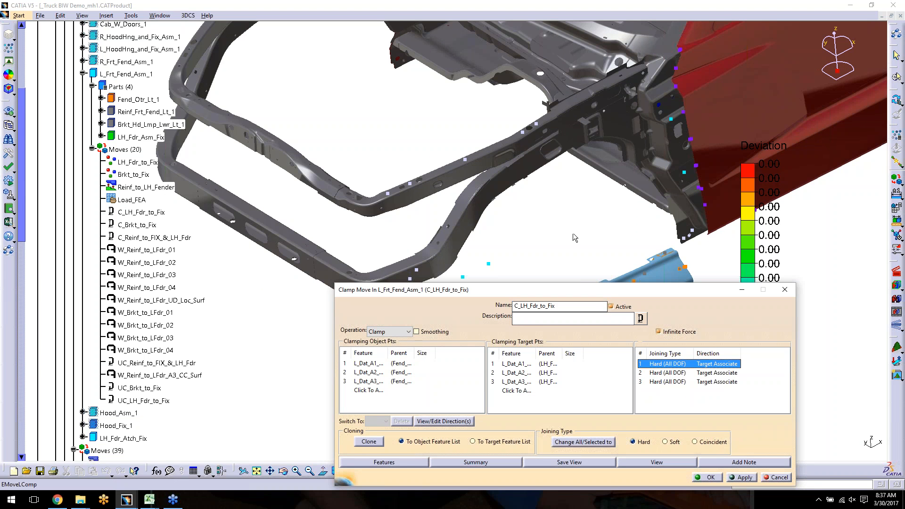
pyautogui.click(401, 462)
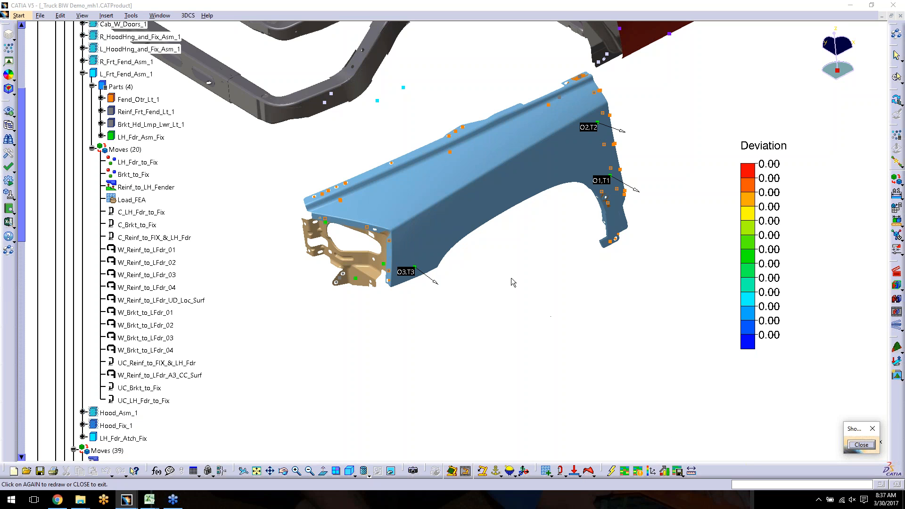
pyautogui.click(858, 445)
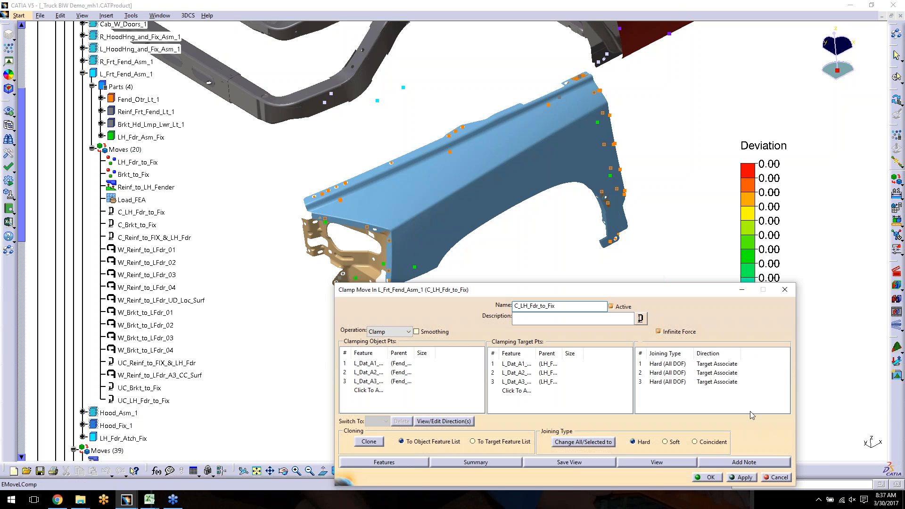
# Step: Try Soft (1DOF) as the joining type for the first clamp point pair and discard the choice
pyautogui.click(687, 366)
pyautogui.doubleClick(684, 365)
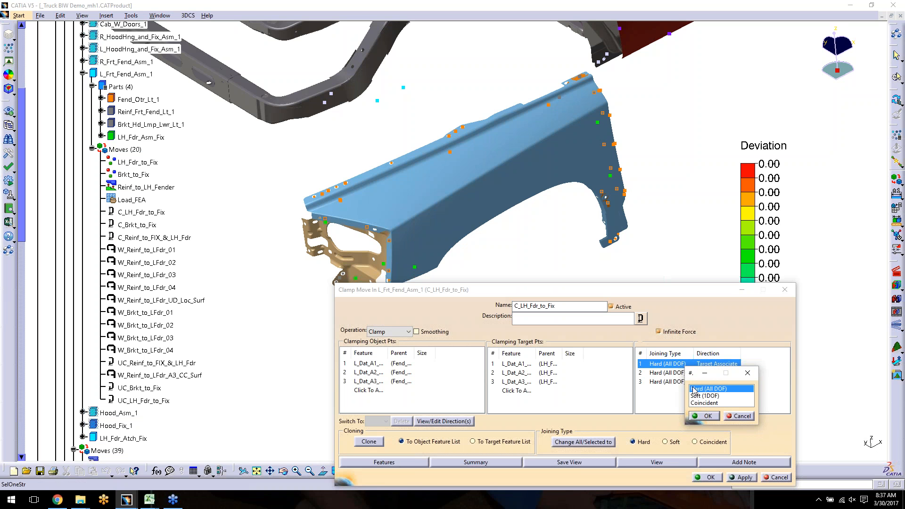
pyautogui.click(696, 396)
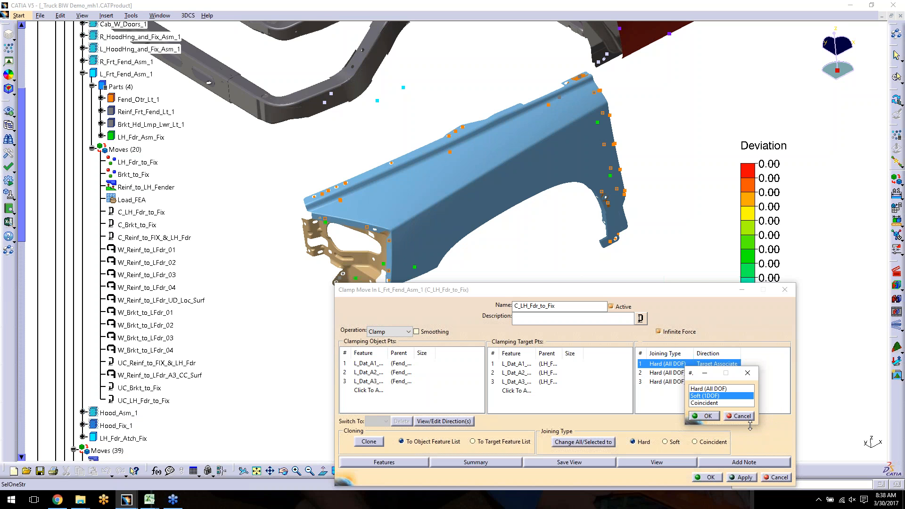
pyautogui.click(746, 416)
# Step: Inspect the clamp direction at point pair O3,T3 near the fender's front lower corner
pyautogui.click(416, 463)
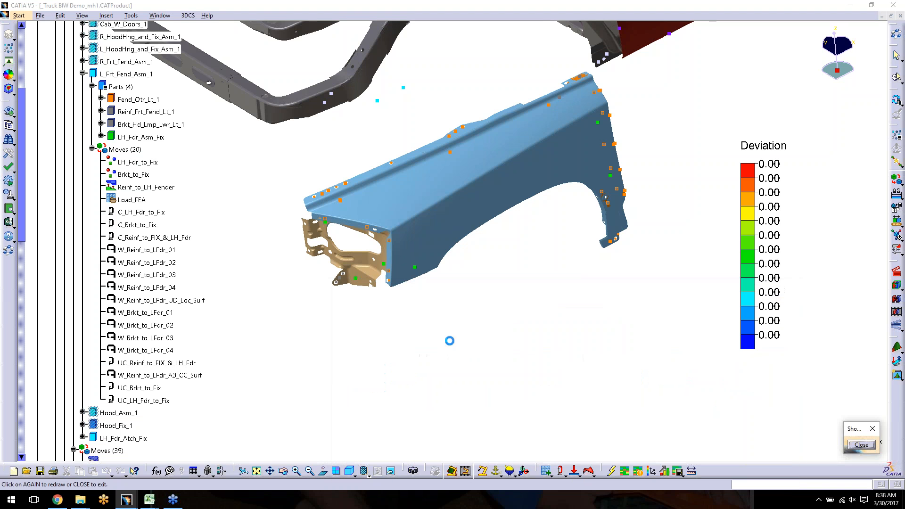
pyautogui.moveTo(417, 336); pyautogui.dragTo(491, 254, button='middle')
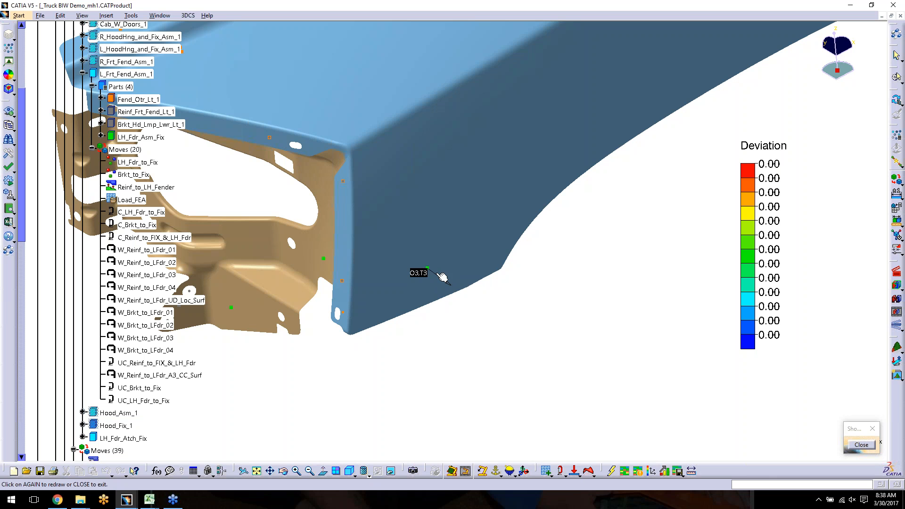
pyautogui.click(861, 445)
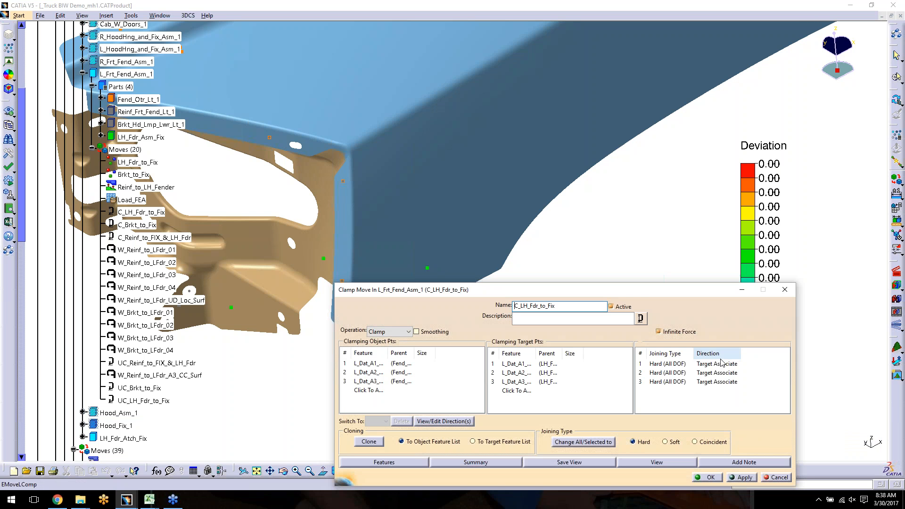
# Step: Try the Type In option for the first clamp point's direction vector and cancel without applying it
pyautogui.doubleClick(719, 364)
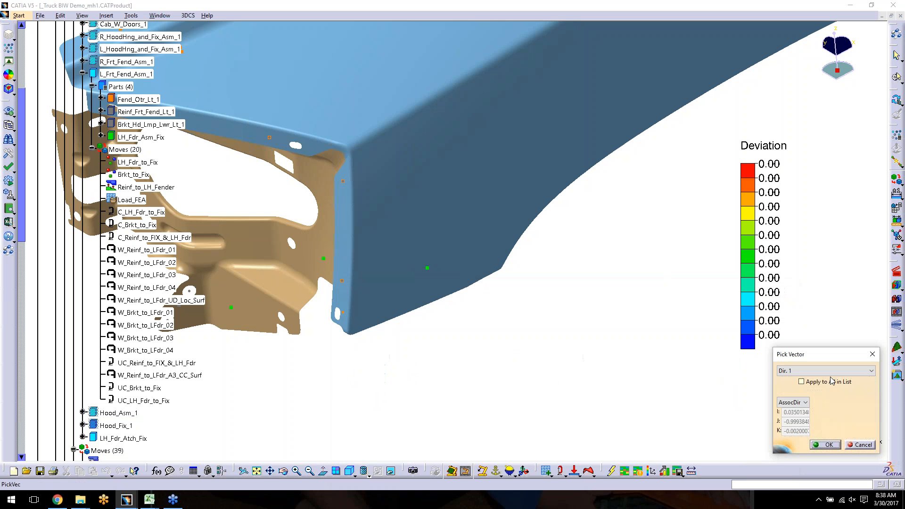
pyautogui.click(805, 402)
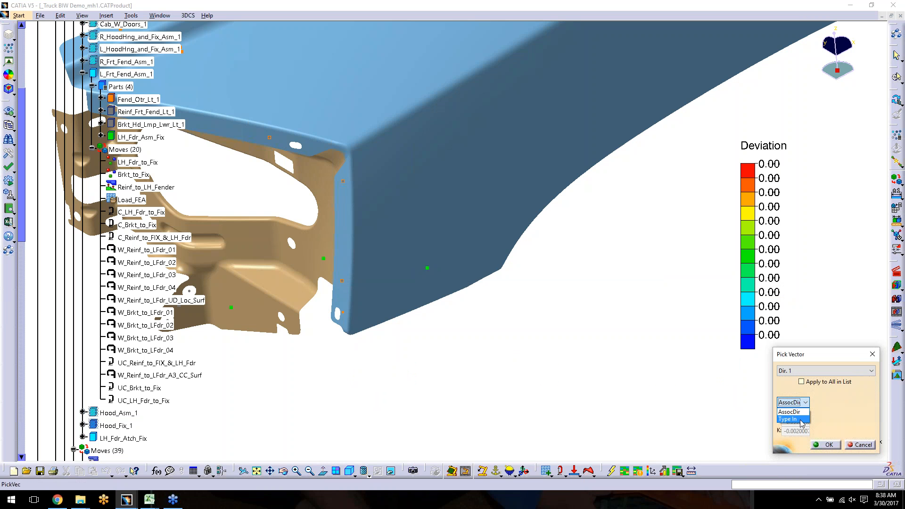
pyautogui.click(802, 419)
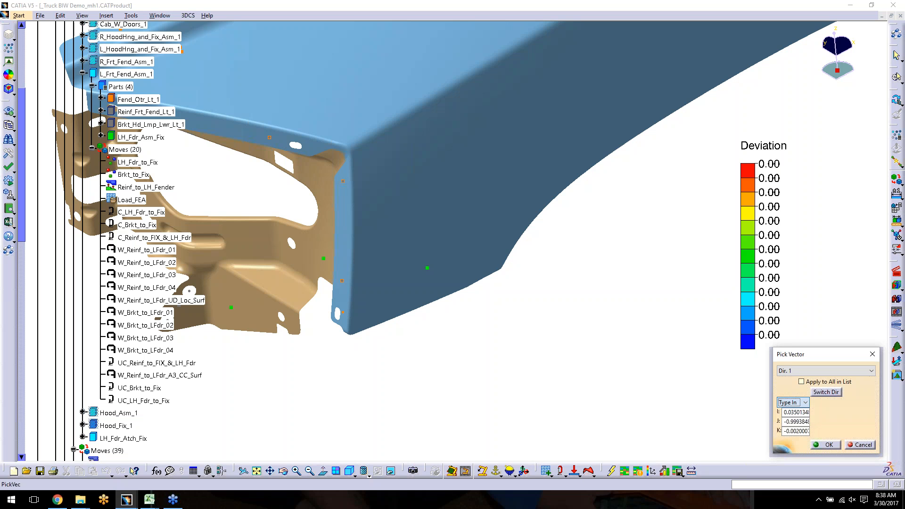
pyautogui.click(806, 402)
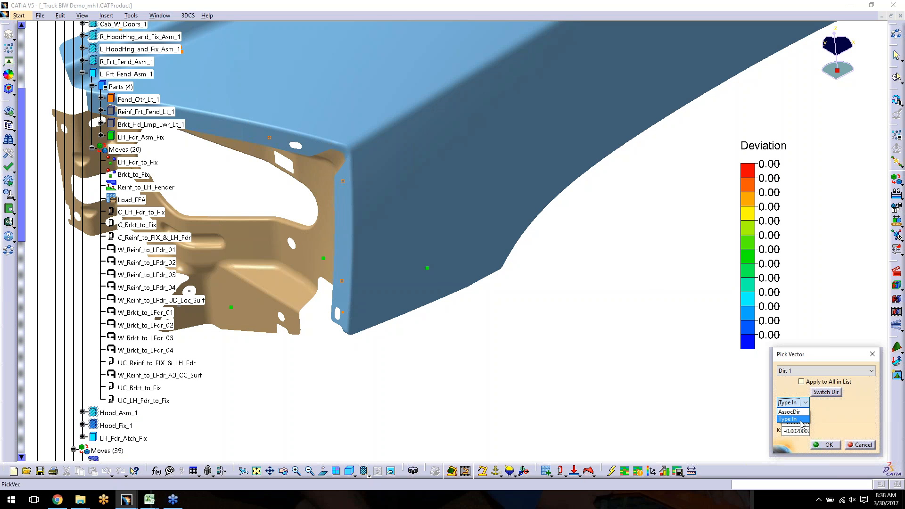
pyautogui.click(819, 418)
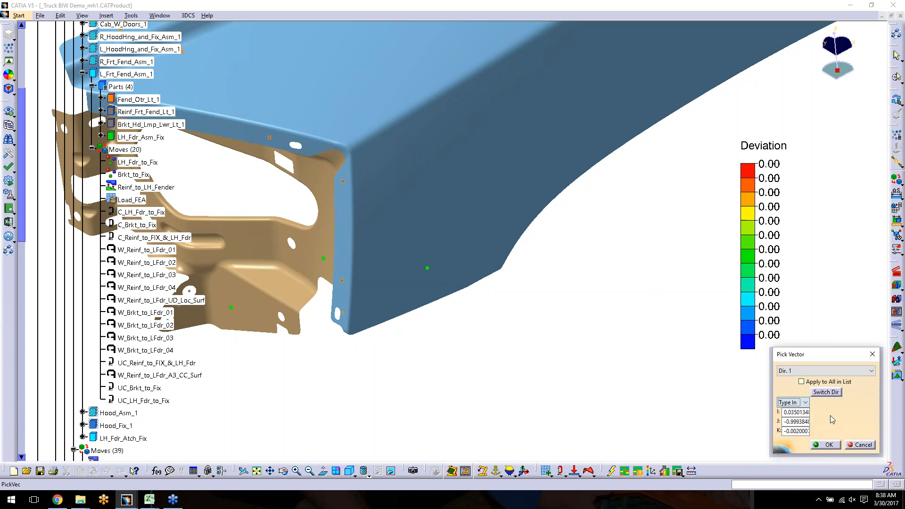
pyautogui.click(863, 445)
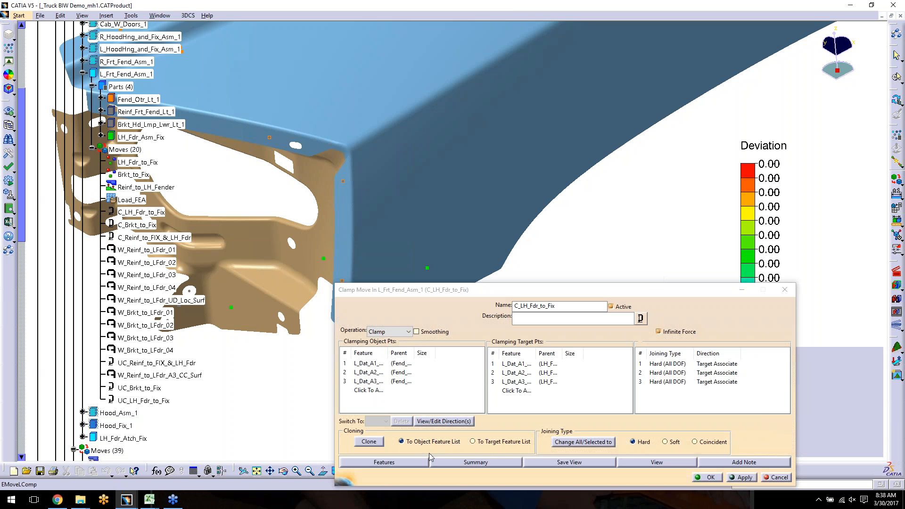
# Step: Recheck the O3,T3 clamp direction in the model and close the C_LH_Fdr_to_Fix move without changes
pyautogui.click(421, 462)
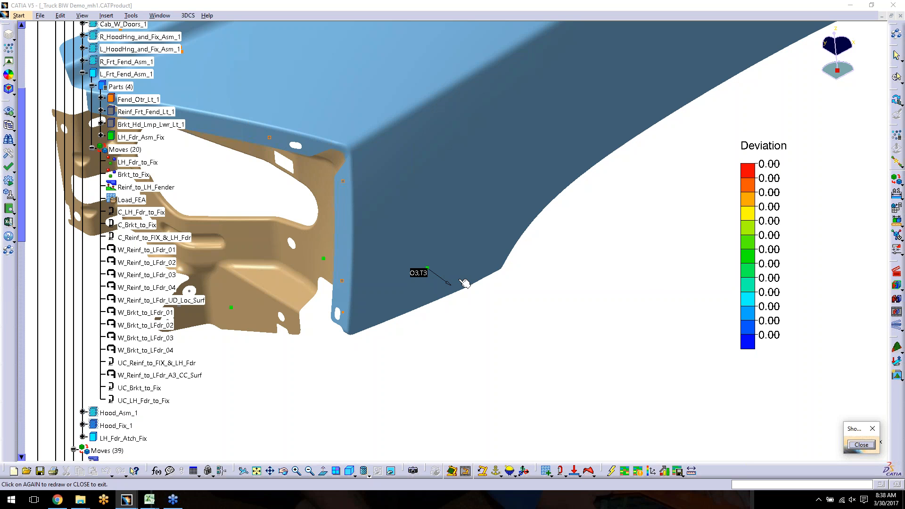
pyautogui.click(861, 445)
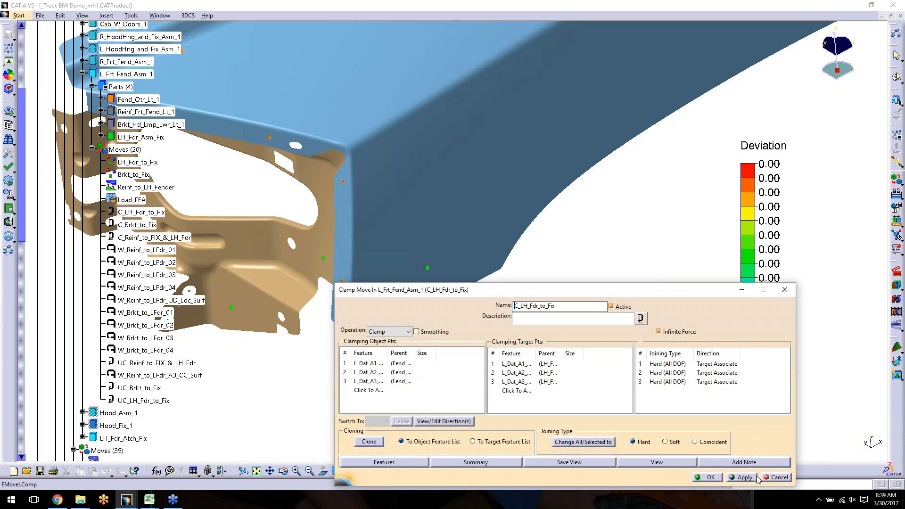
pyautogui.click(775, 478)
# Step: Highlight the L_FenderMv move and inspect its object points, target points and directions between the fender and truck frame
pyautogui.moveTo(434, 185); pyautogui.dragTo(501, 301, button='middle')
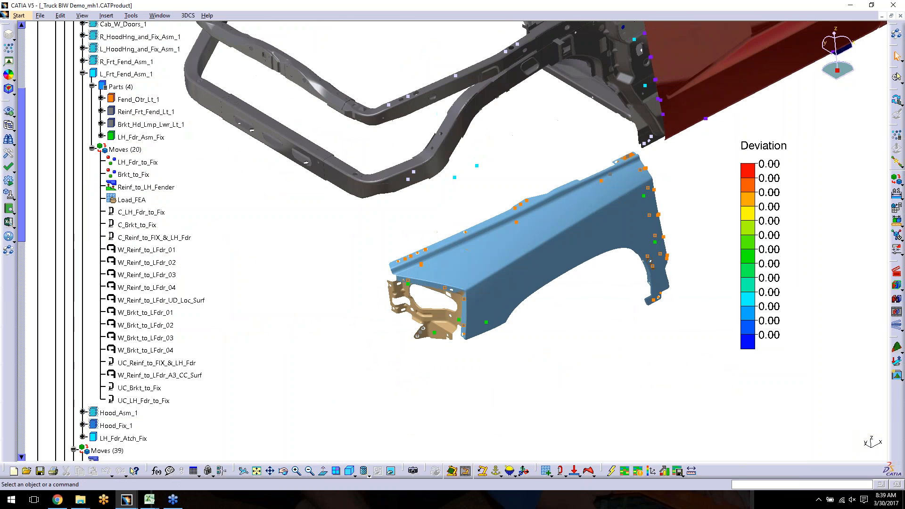
pyautogui.scroll(-5, 261, 292)
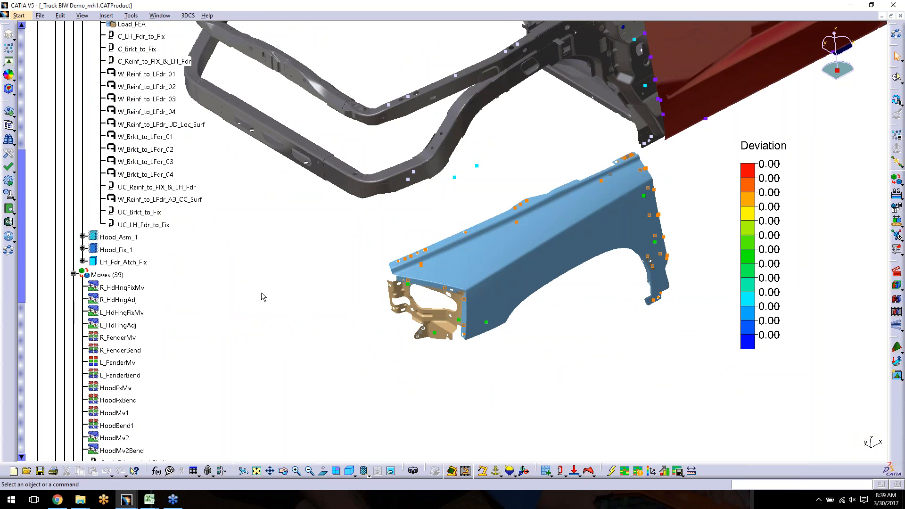
pyautogui.scroll(-4, 261, 296)
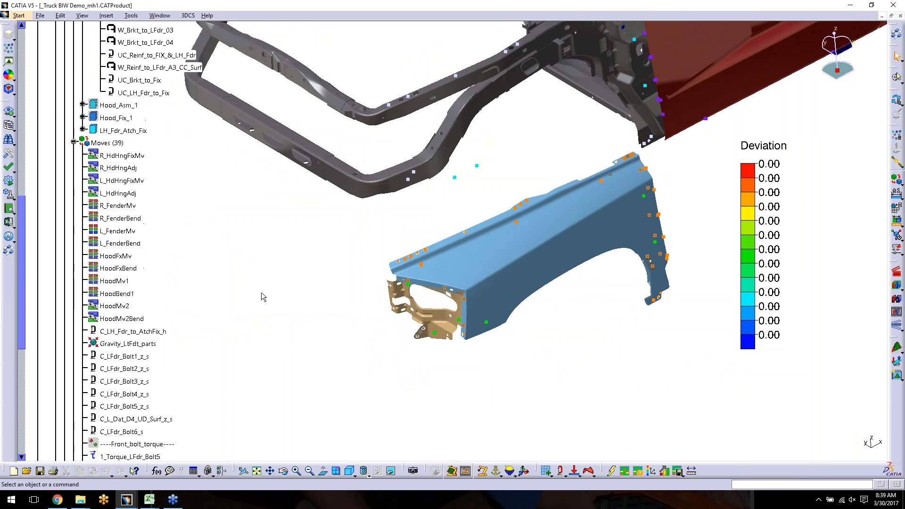
pyautogui.click(133, 231)
pyautogui.moveTo(368, 240); pyautogui.dragTo(349, 290, button='middle')
pyautogui.moveTo(471, 214); pyautogui.dragTo(466, 234, button='middle')
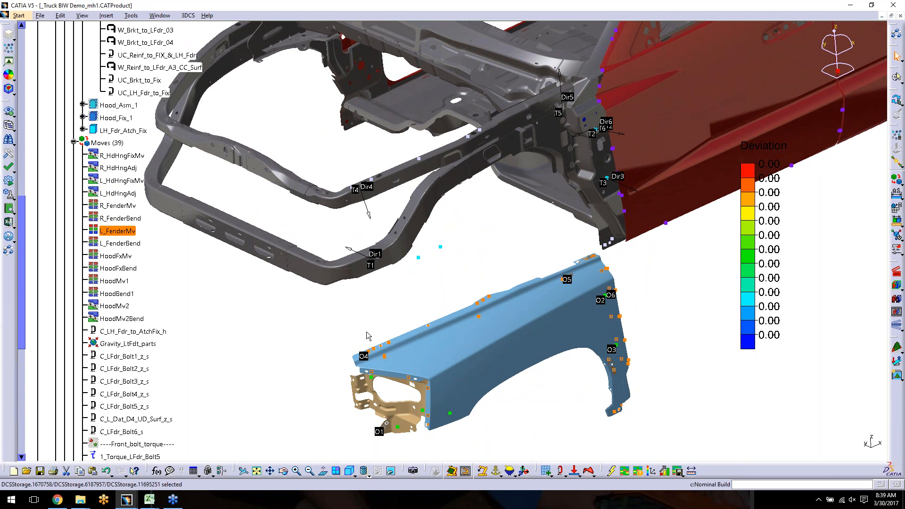
pyautogui.moveTo(250, 398); pyautogui.dragTo(321, 364, button='middle')
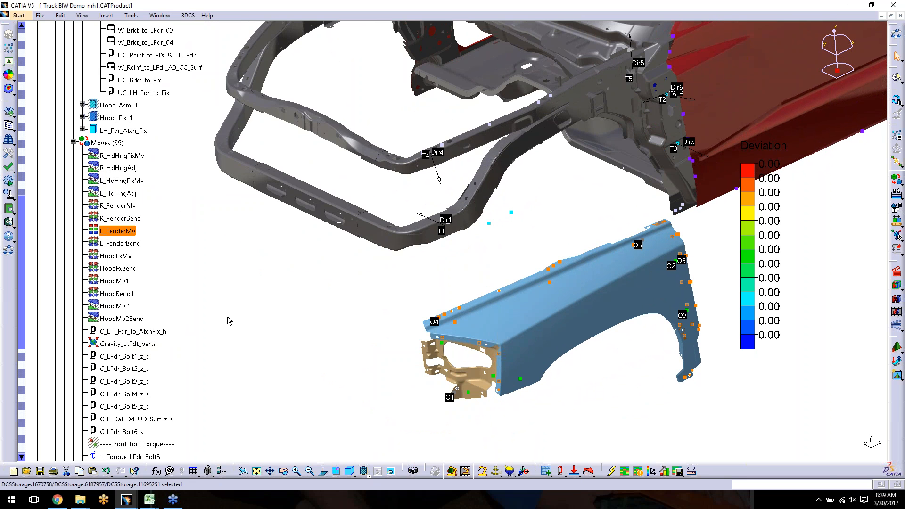
# Step: Highlight the C_LH_Fdr_to_AtchFix_h clamp points and review the Gravity_LtFdt_parts move's parts and direction settings without changing them
pyautogui.click(155, 332)
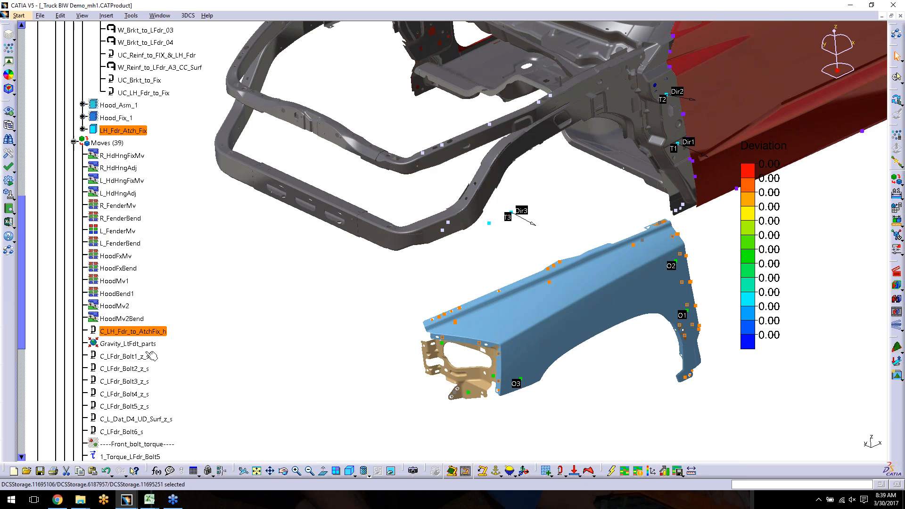
pyautogui.click(119, 345)
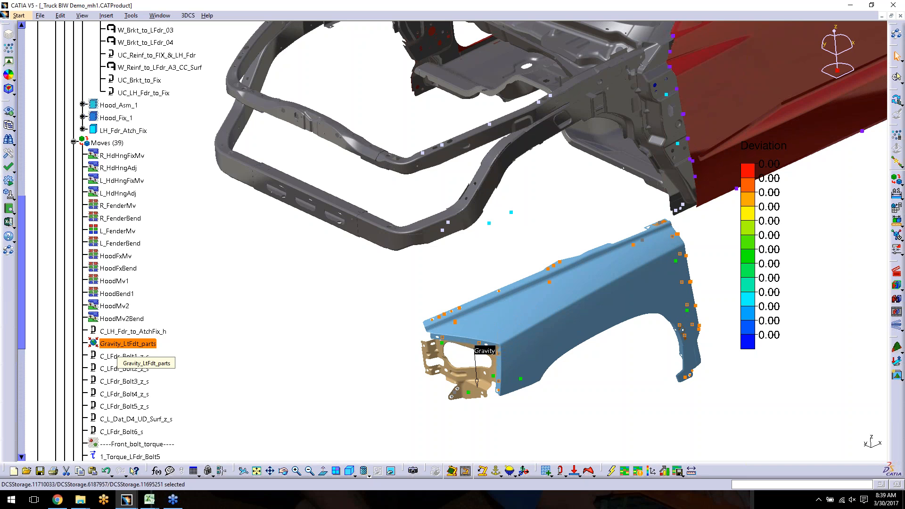
pyautogui.doubleClick(119, 344)
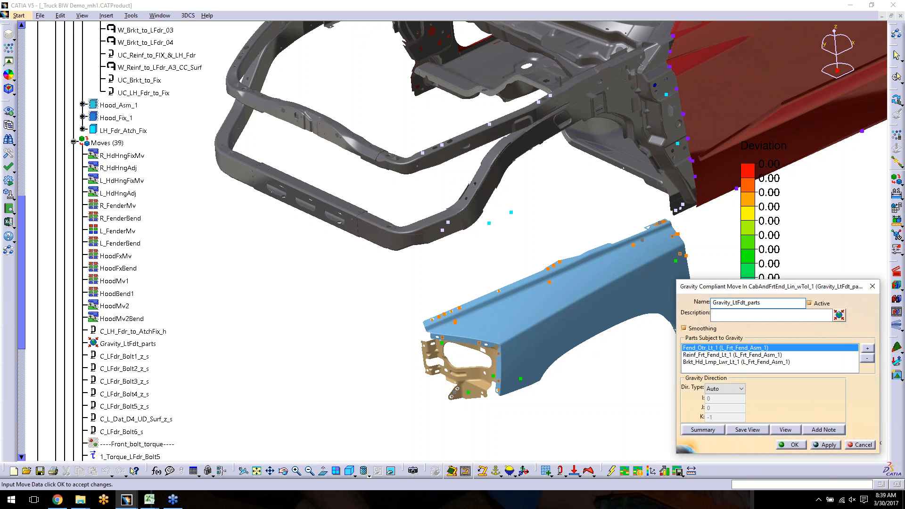
pyautogui.click(860, 445)
pyautogui.scroll(-3, 313, 362)
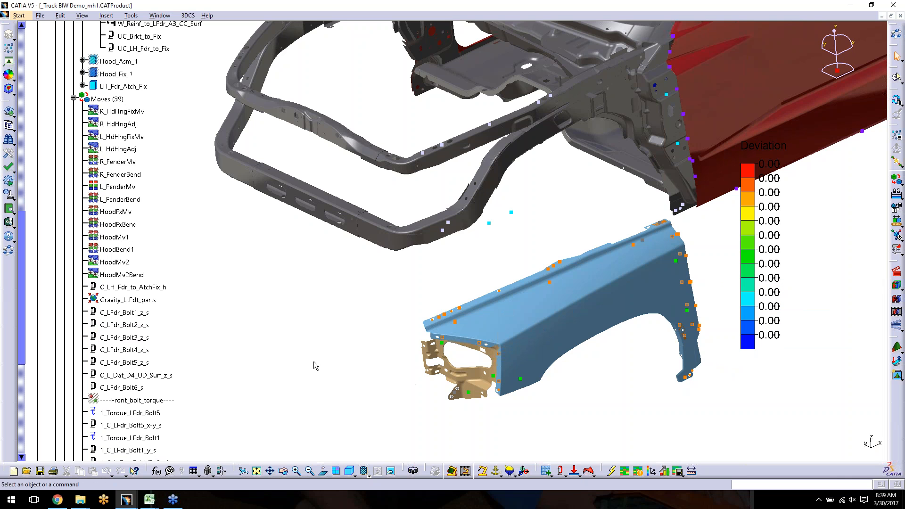
pyautogui.moveTo(322, 330); pyautogui.dragTo(323, 335, button='middle')
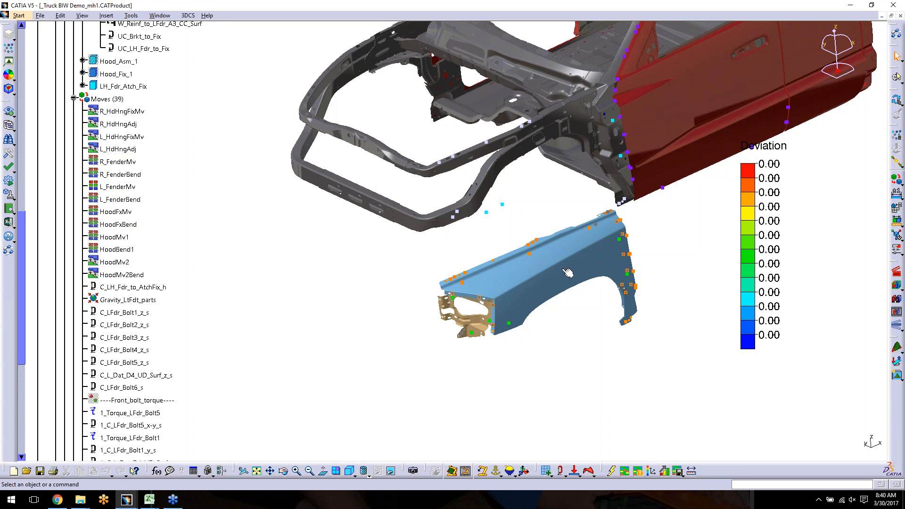
# Step: Separate the parts to their unbuilt positions and animate the assembly up to move 21, L_FenderMv
pyautogui.click(899, 303)
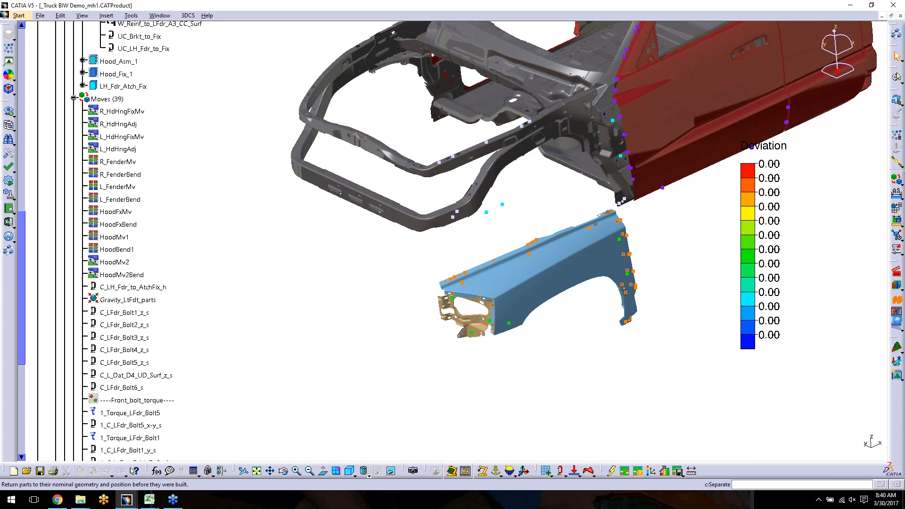
pyautogui.click(896, 313)
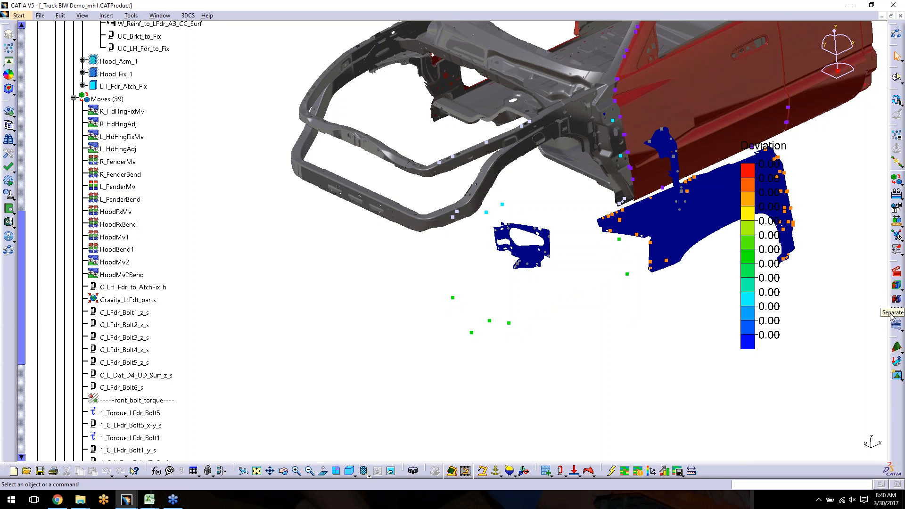
pyautogui.click(896, 76)
pyautogui.click(871, 393)
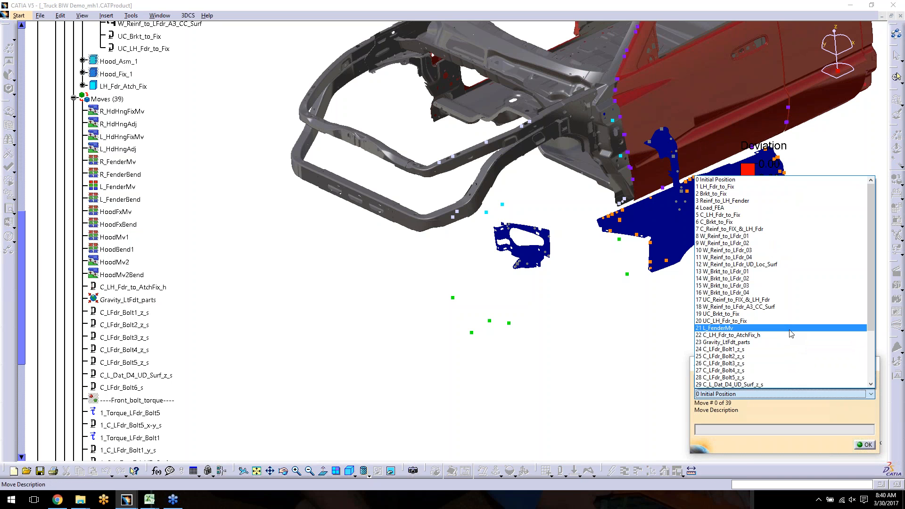
pyautogui.click(791, 333)
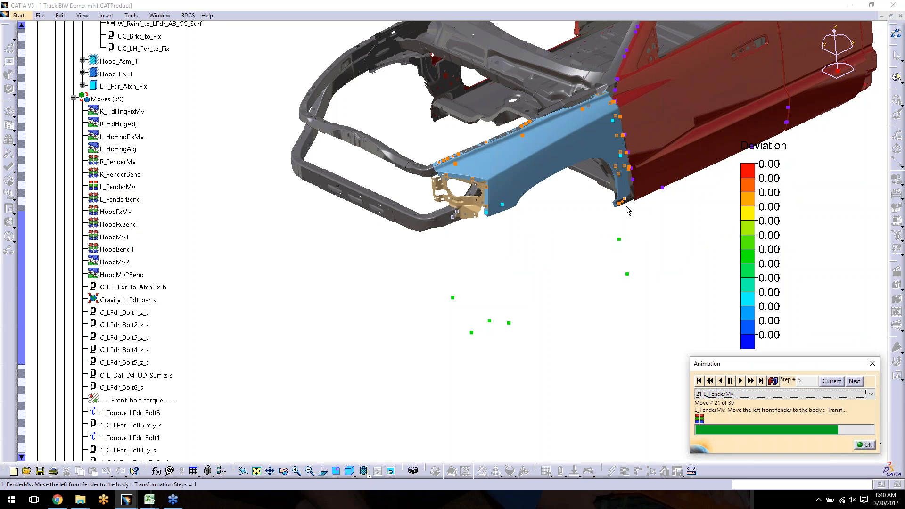
# Step: Highlight the next move's clamp points on the fender, then advance the animation through C_LH_Fdr_to_AtchFix_h and Gravity_LtFdt_parts
pyautogui.moveTo(484, 335); pyautogui.dragTo(571, 377, button='middle')
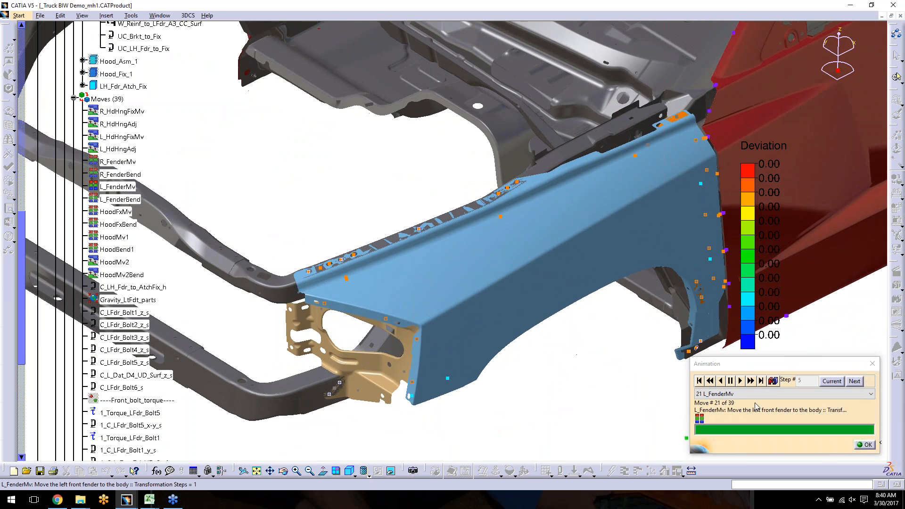
pyautogui.click(855, 381)
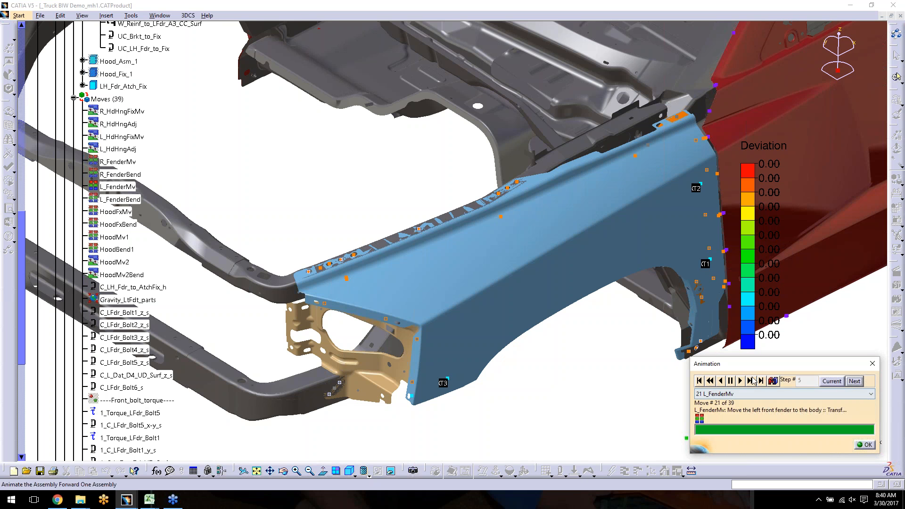
pyautogui.click(750, 381)
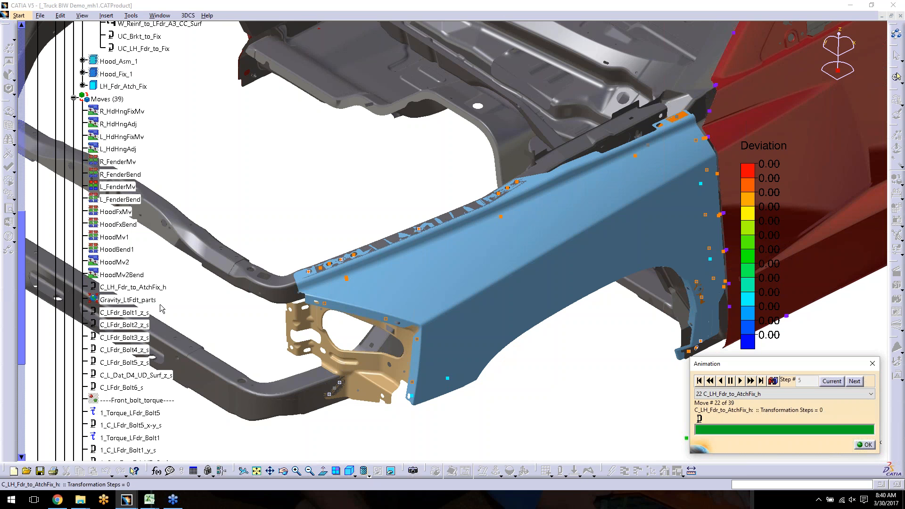
pyautogui.scroll(-6, 154, 300)
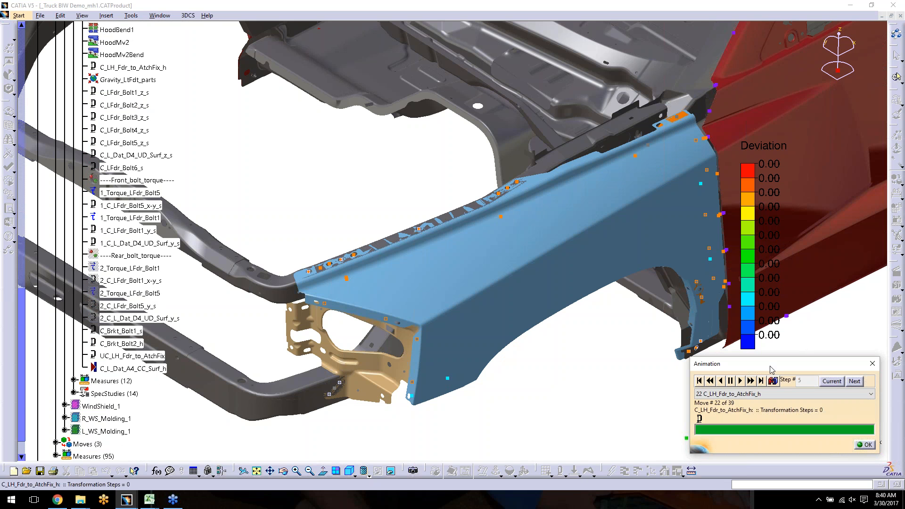
pyautogui.moveTo(349, 326); pyautogui.dragTo(416, 288, button='middle')
pyautogui.click(750, 381)
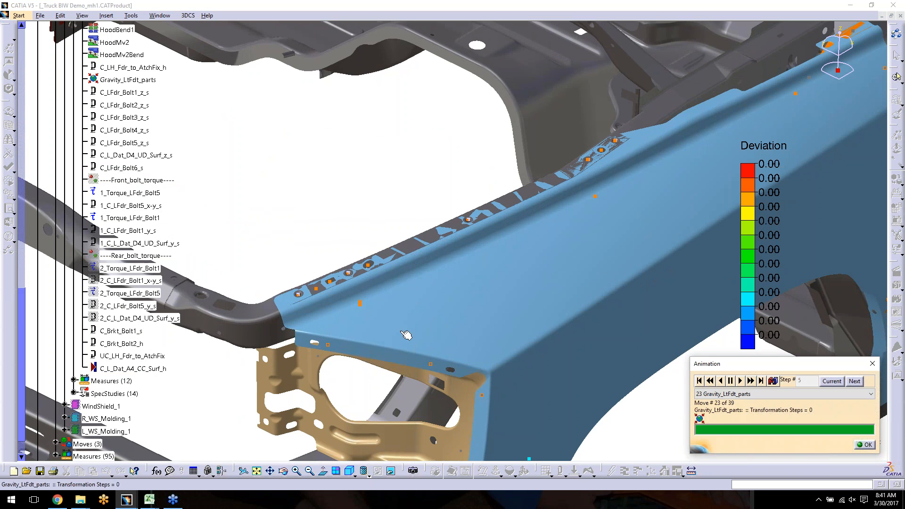
# Step: Highlight the location of the first fender bolt clamp, then advance the animation through C_LFdr_Bolt1_z_s to C_LFdr_Bolt5_z_s
pyautogui.moveTo(499, 361); pyautogui.dragTo(340, 320, button='middle')
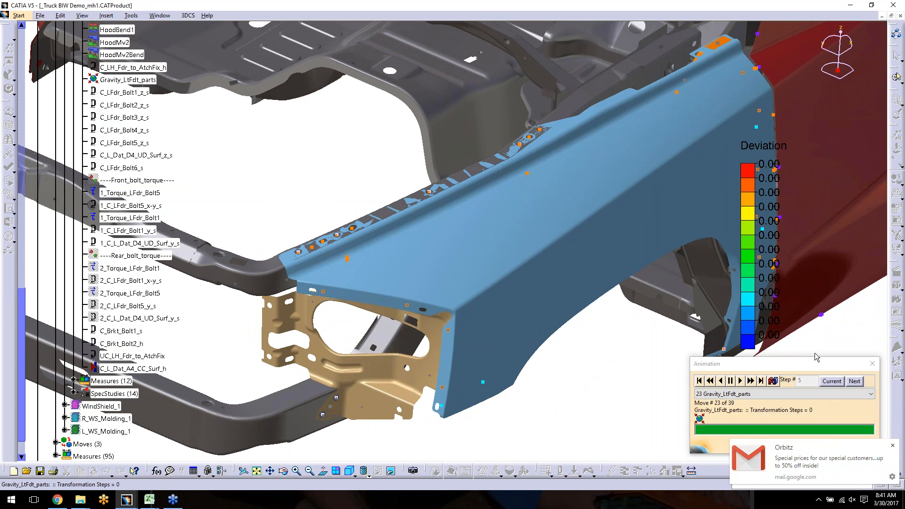
pyautogui.click(892, 445)
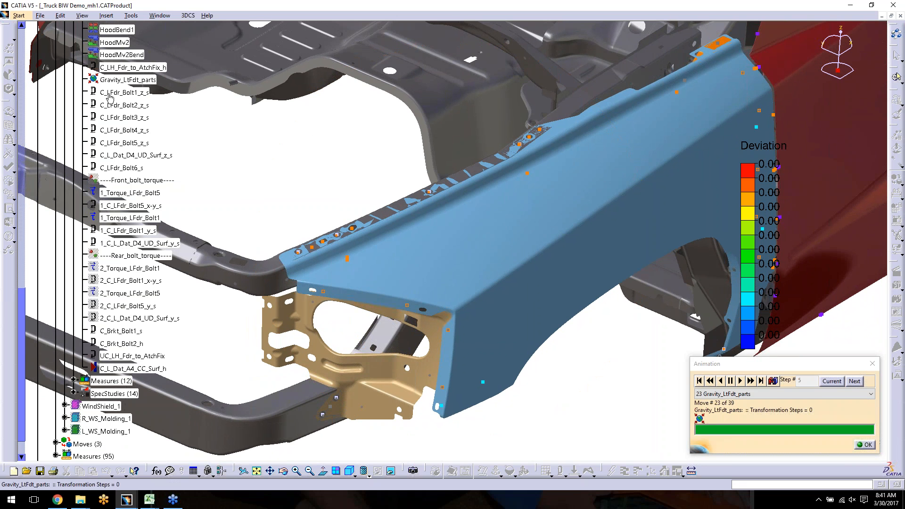
pyautogui.click(854, 381)
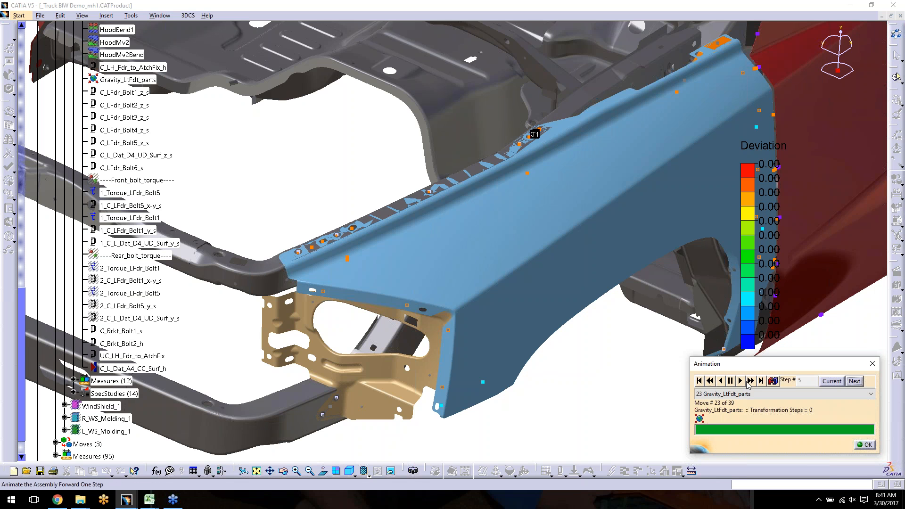
pyautogui.moveTo(291, 332); pyautogui.dragTo(302, 309, button='middle')
pyautogui.moveTo(585, 222); pyautogui.dragTo(589, 203, button='middle')
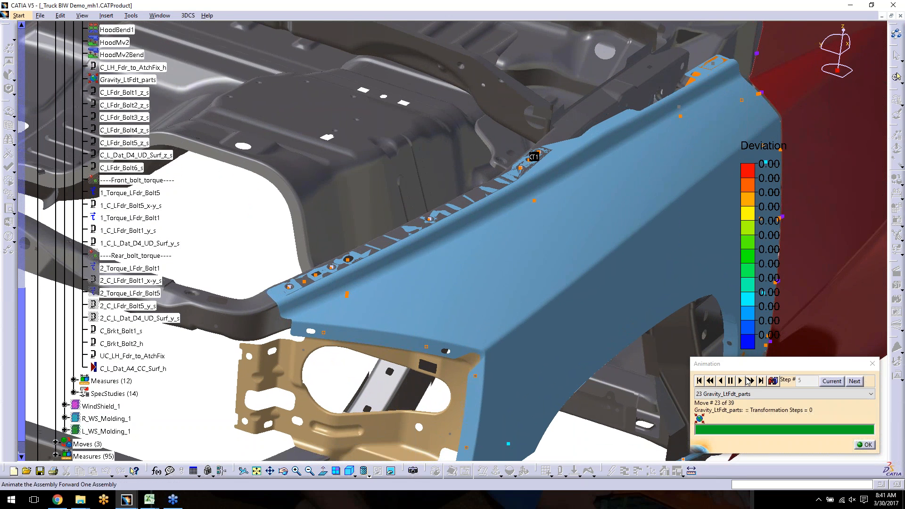
pyautogui.click(751, 381)
pyautogui.click(751, 381)
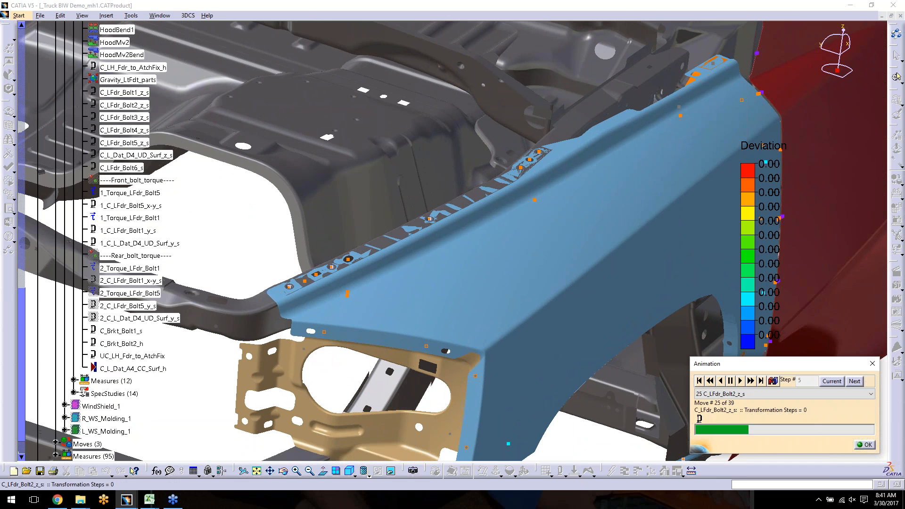
pyautogui.click(751, 381)
pyautogui.click(751, 381)
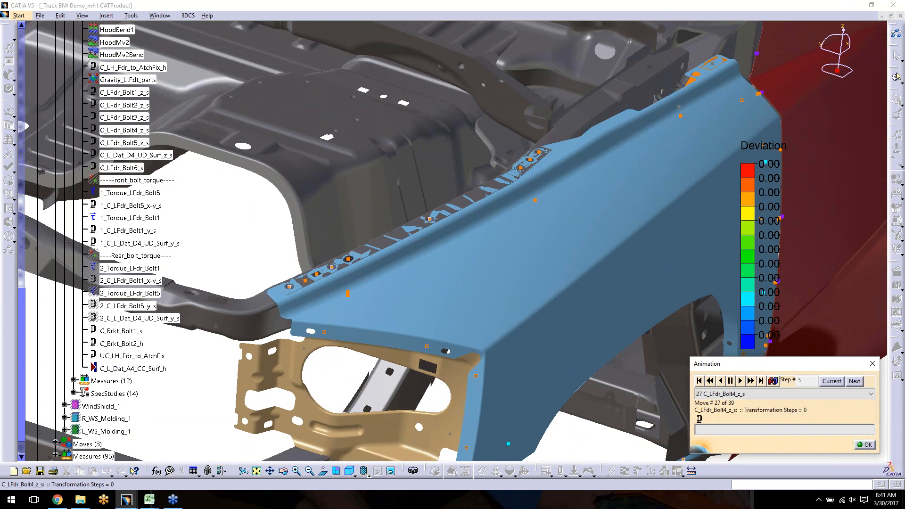
pyautogui.click(751, 381)
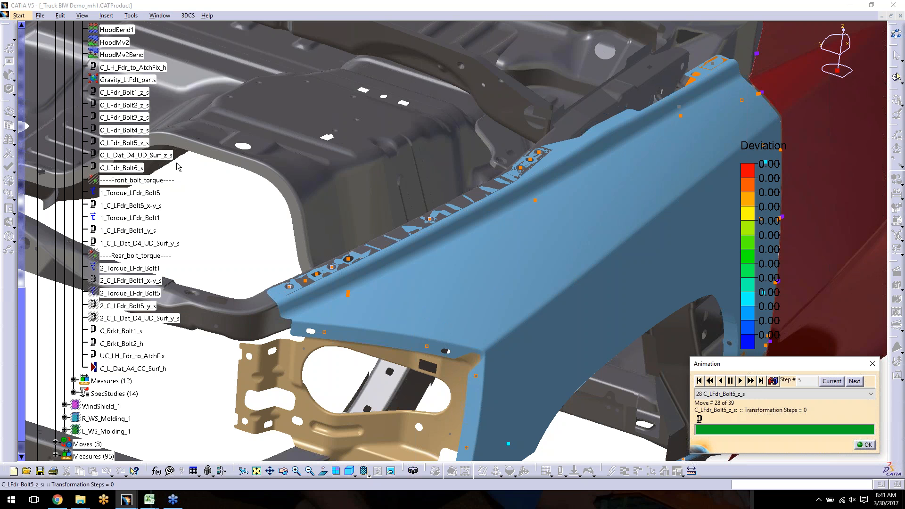
# Step: Inspect the next clamp point at the fender's rear upper flange and advance the animation through C_L_Dat_D4_UD_Surf_z_s
pyautogui.moveTo(402, 174); pyautogui.dragTo(405, 208, button='middle')
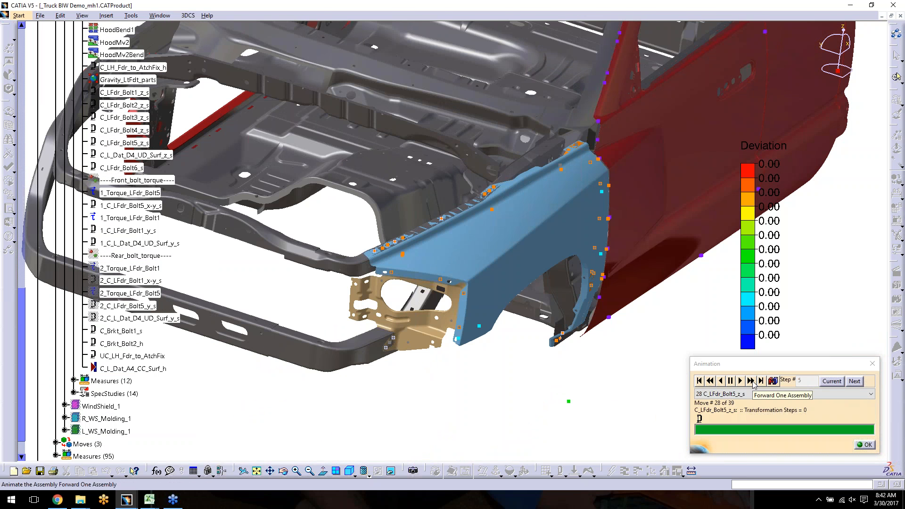
pyautogui.click(831, 382)
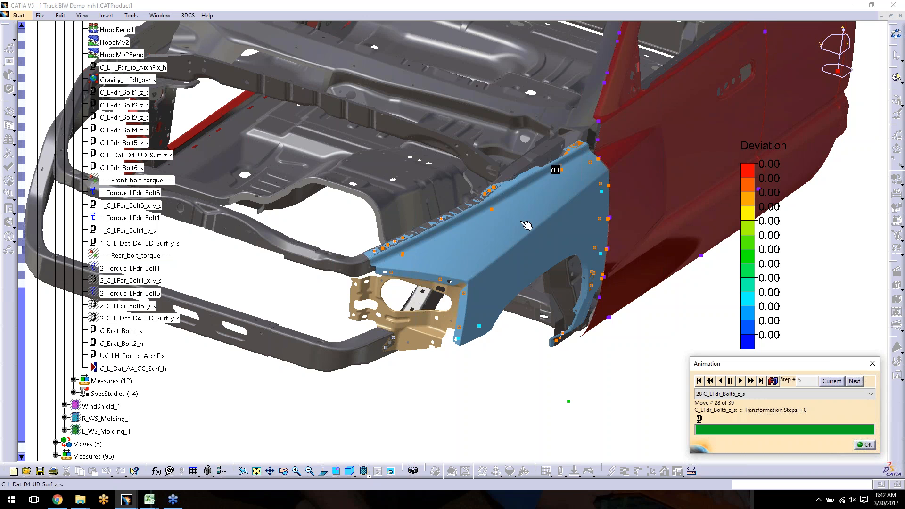
pyautogui.middleClick(535, 174)
pyautogui.moveTo(415, 287); pyautogui.dragTo(467, 227, button='middle')
pyautogui.middleClick(503, 121)
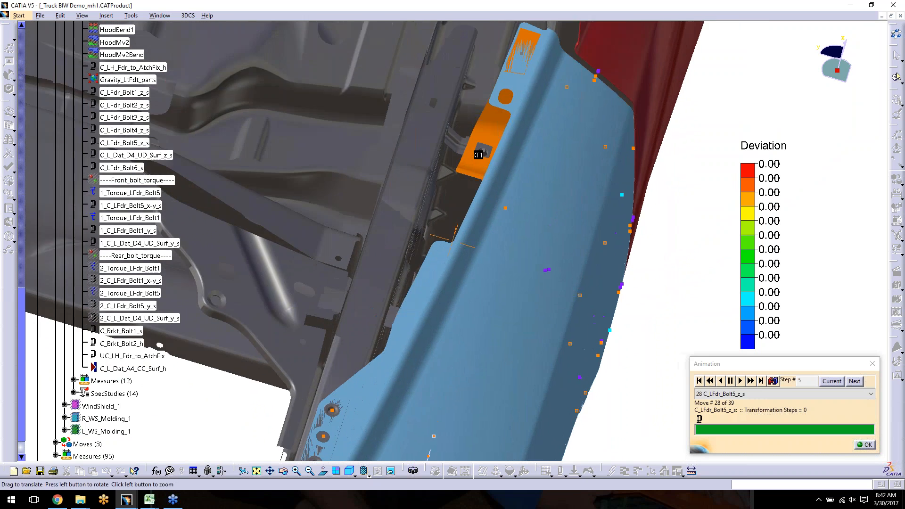
pyautogui.moveTo(481, 286); pyautogui.dragTo(469, 283, button='middle')
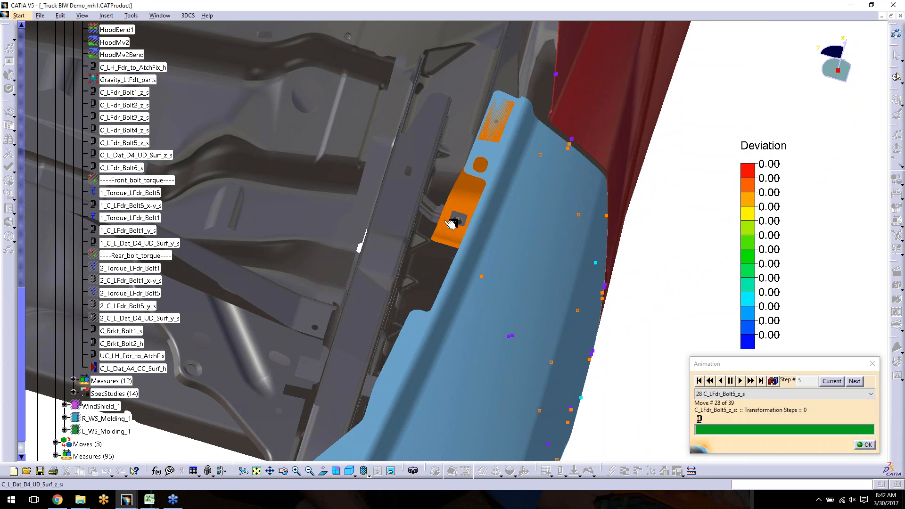
pyautogui.click(751, 381)
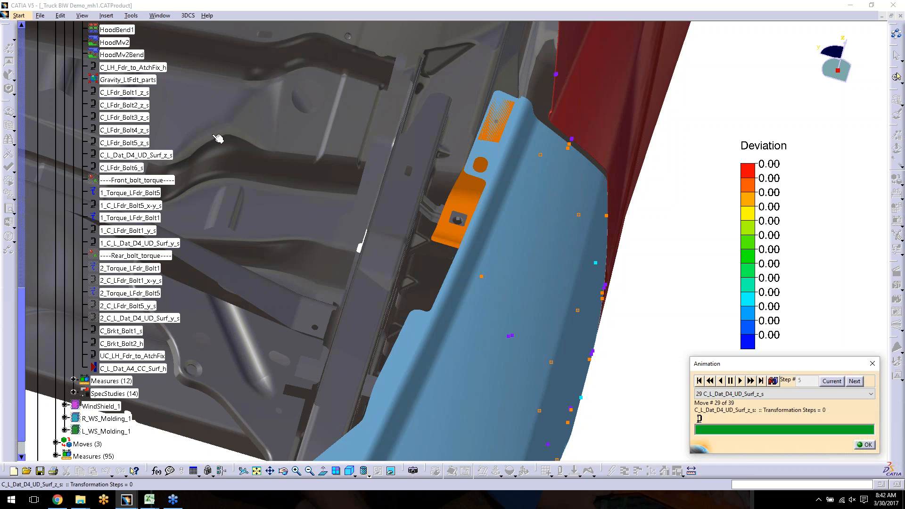
# Step: Advance the animation to move 30, C_LFdr_Bolt6_s, and close the animation
pyautogui.moveTo(296, 268); pyautogui.dragTo(365, 134, button='middle')
pyautogui.click(754, 381)
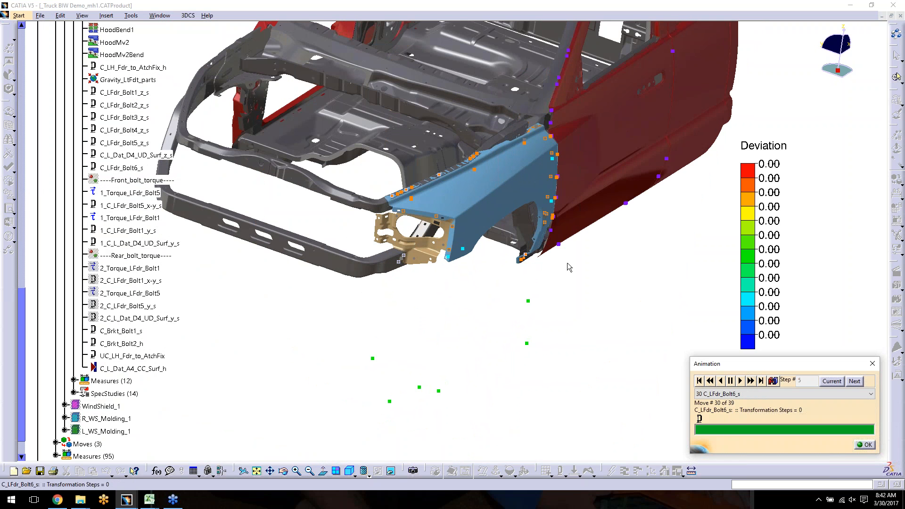
pyautogui.moveTo(372, 321); pyautogui.dragTo(372, 366, button='middle')
pyautogui.click(865, 445)
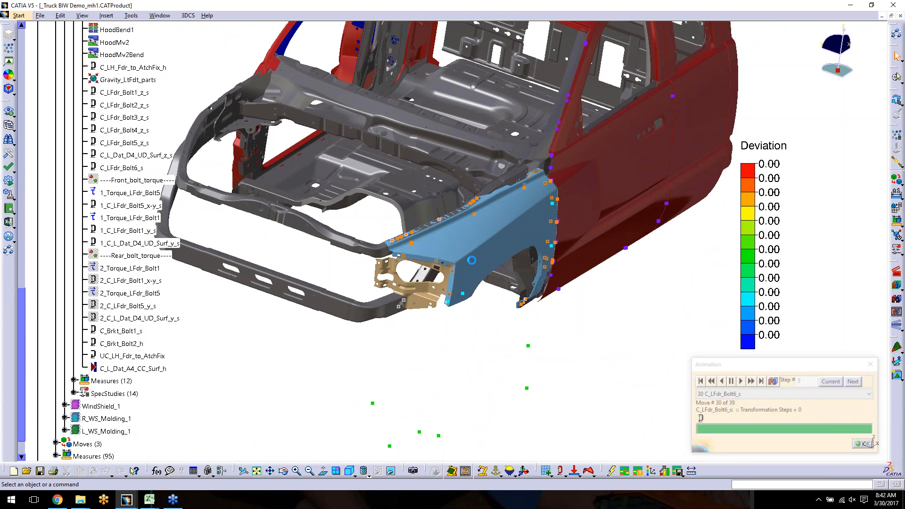
# Step: Highlight the C_LH_Fdr_to_AtchFix_h clamp, then the moves C_LFdr_Bolt1_z_s through C_LFdr_Bolt6_s, and examine their points and directions on the fender
pyautogui.moveTo(296, 321); pyautogui.dragTo(409, 329, button='middle')
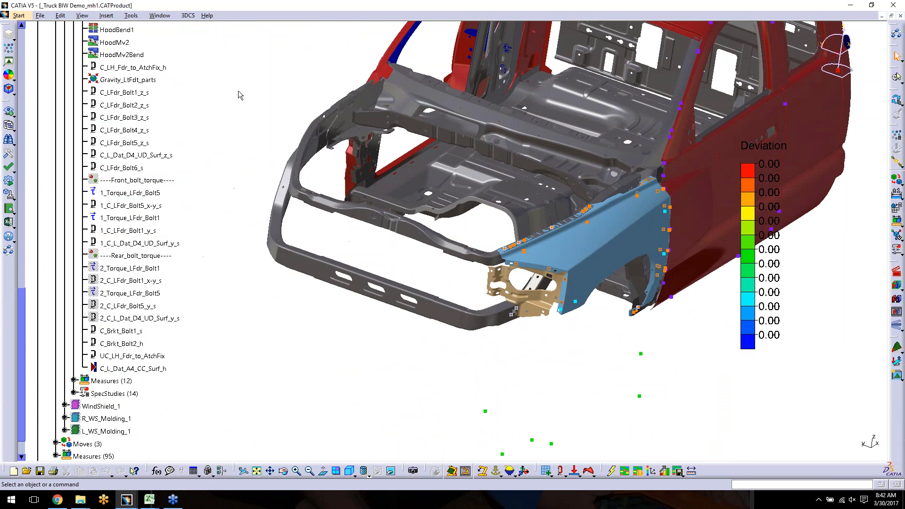
pyautogui.click(160, 68)
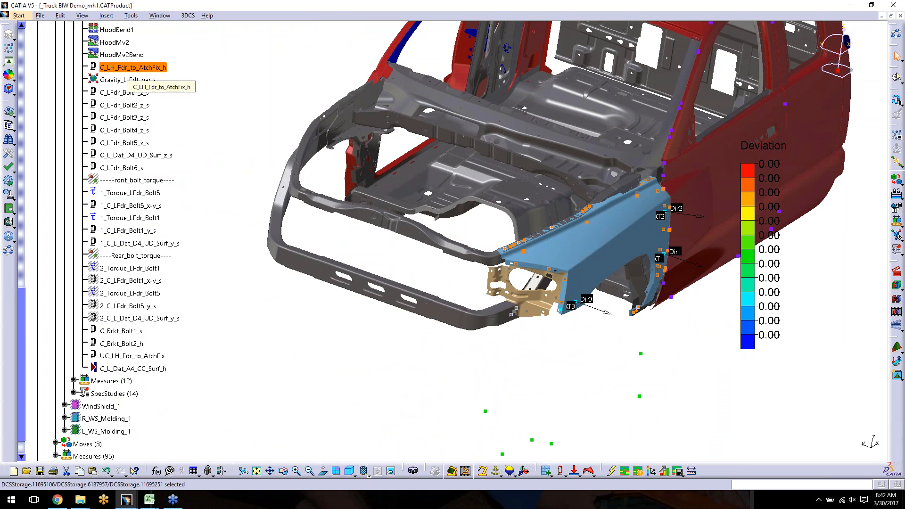
pyautogui.click(149, 94)
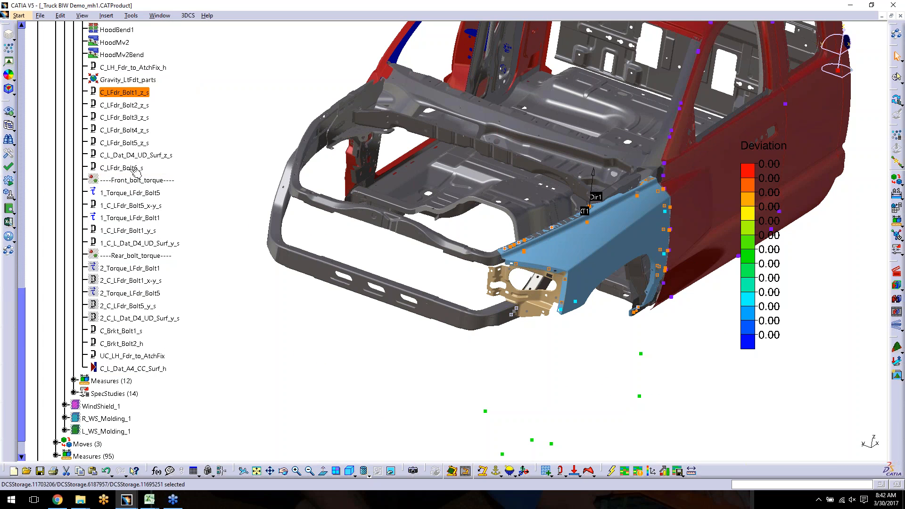
pyautogui.keyDown('shift'); pyautogui.click(136, 169); pyautogui.keyUp('shift')
pyautogui.moveTo(537, 320); pyautogui.dragTo(476, 333, button='middle')
pyautogui.moveTo(571, 316); pyautogui.dragTo(444, 261, button='middle')
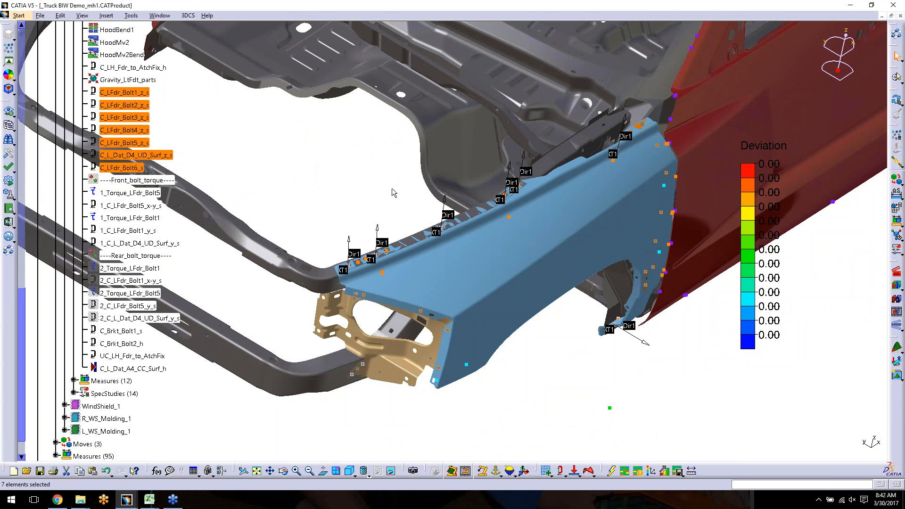
pyautogui.moveTo(532, 383); pyautogui.dragTo(548, 344, button='middle')
pyautogui.moveTo(294, 205); pyautogui.dragTo(440, 252, button='middle')
pyautogui.scroll(-3, 183, 191)
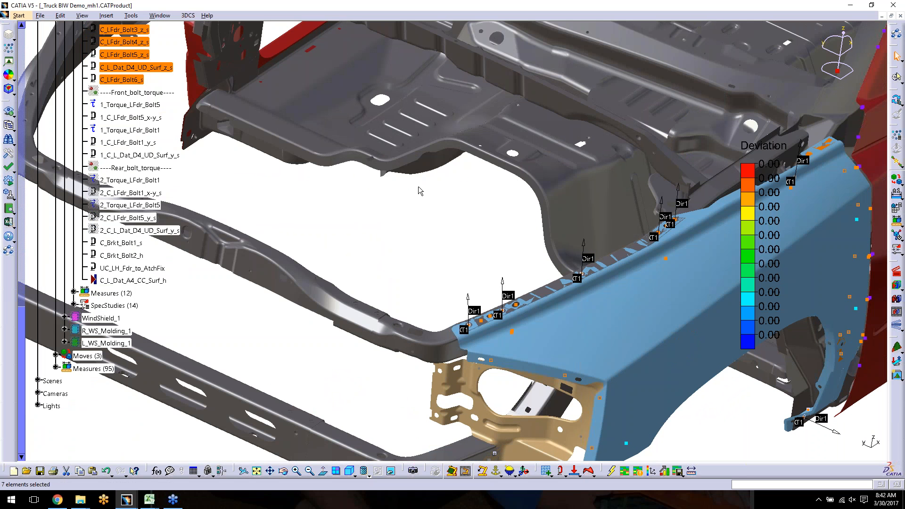
# Step: Clear the clamp selection and compare the locations of 1_Torque_LFdr_Bolt5 and 2_Torque_LFdr_Bolt1 on the fender
pyautogui.click(421, 227)
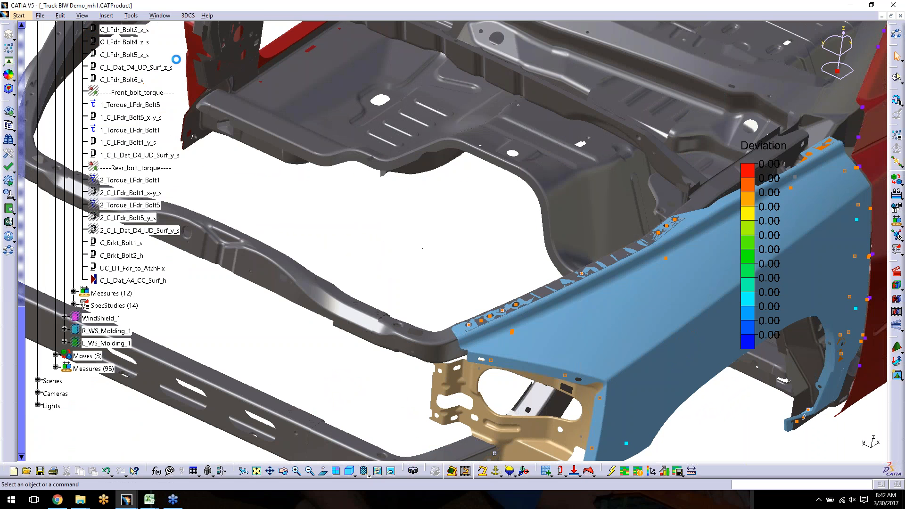
pyautogui.click(145, 105)
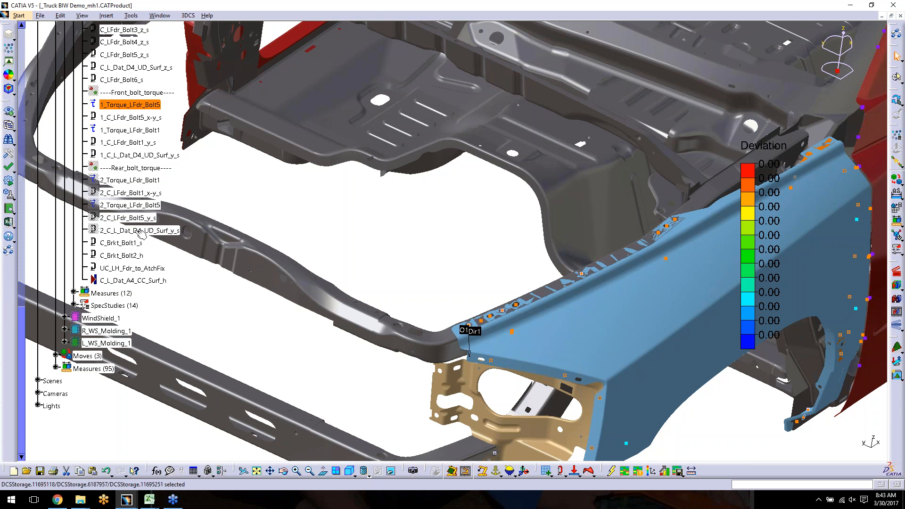
pyautogui.click(135, 180)
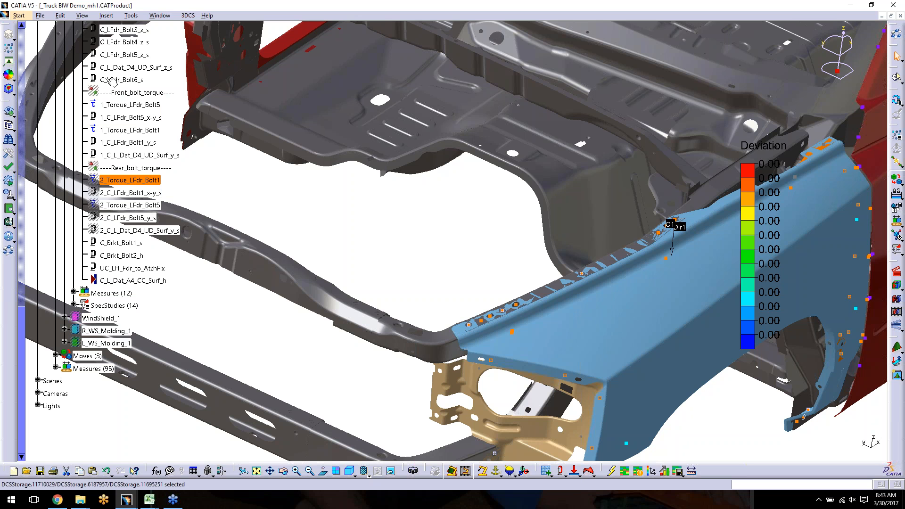
# Step: Open the 1_Torque_LFdr_Bolt5 move and review its operation choices, torque amount and direction type options
pyautogui.doubleClick(148, 104)
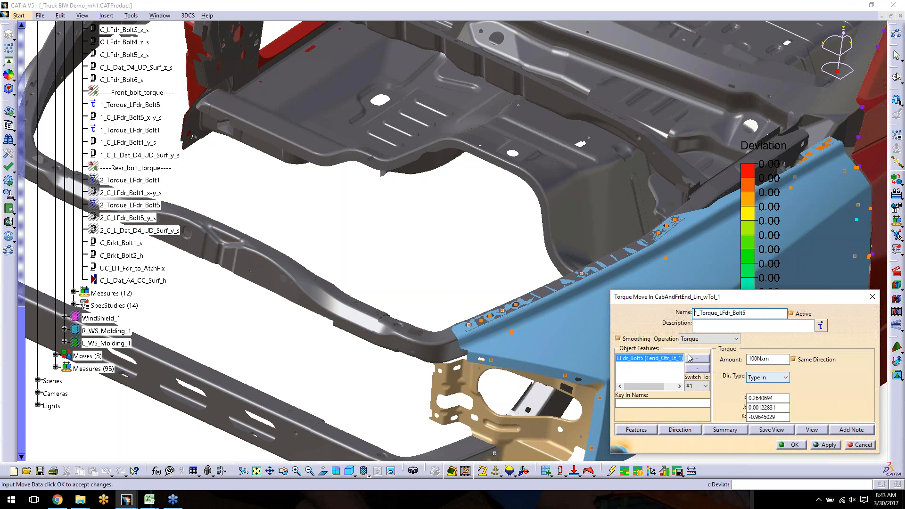
pyautogui.click(736, 339)
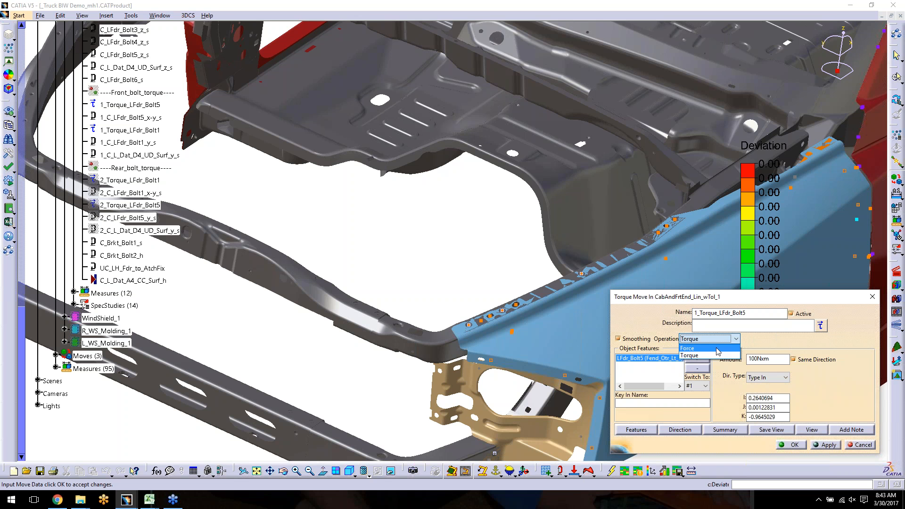
pyautogui.click(779, 336)
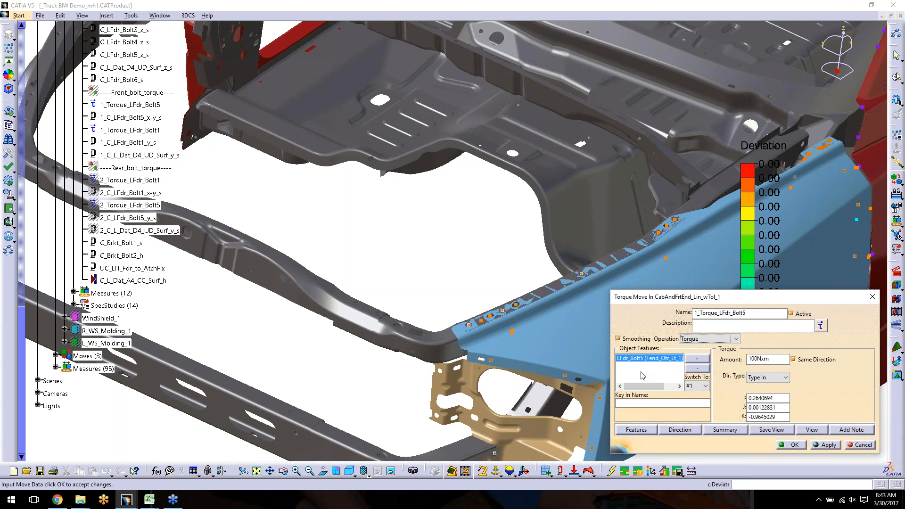
pyautogui.moveTo(775, 360); pyautogui.dragTo(736, 362)
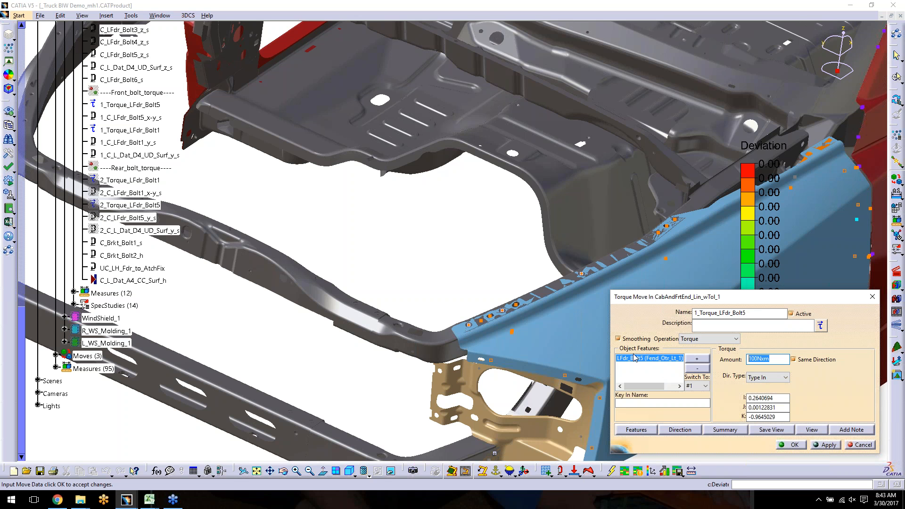
pyautogui.click(786, 378)
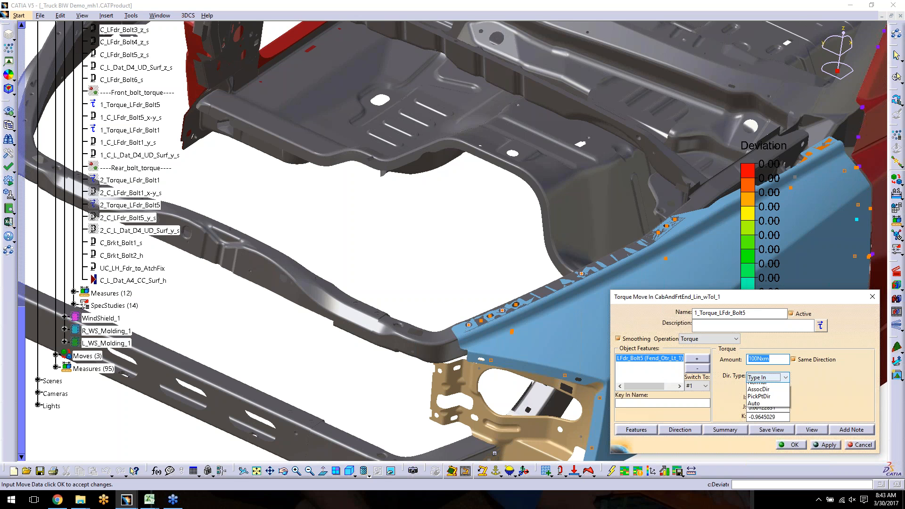
pyautogui.click(796, 380)
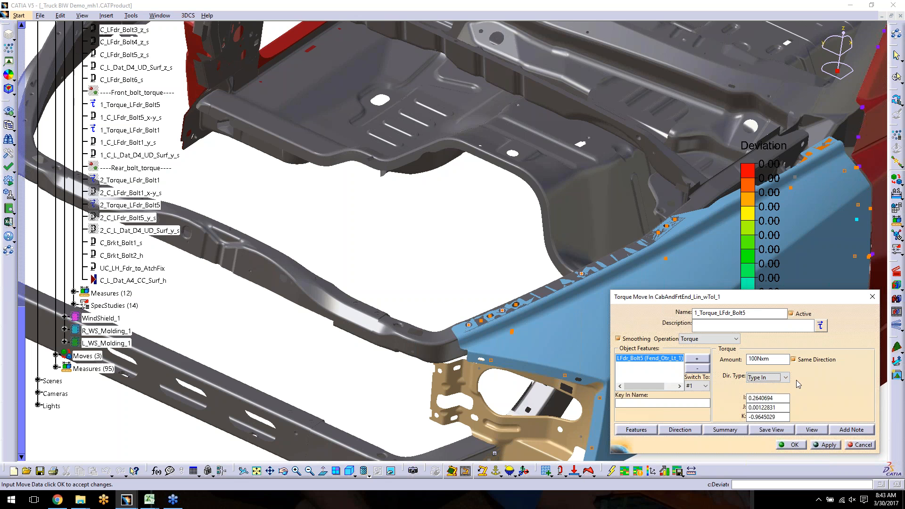
# Step: Display the point and torque direction of 1_Torque_LFdr_Bolt5 on the fender, and close the move definition
pyautogui.click(679, 430)
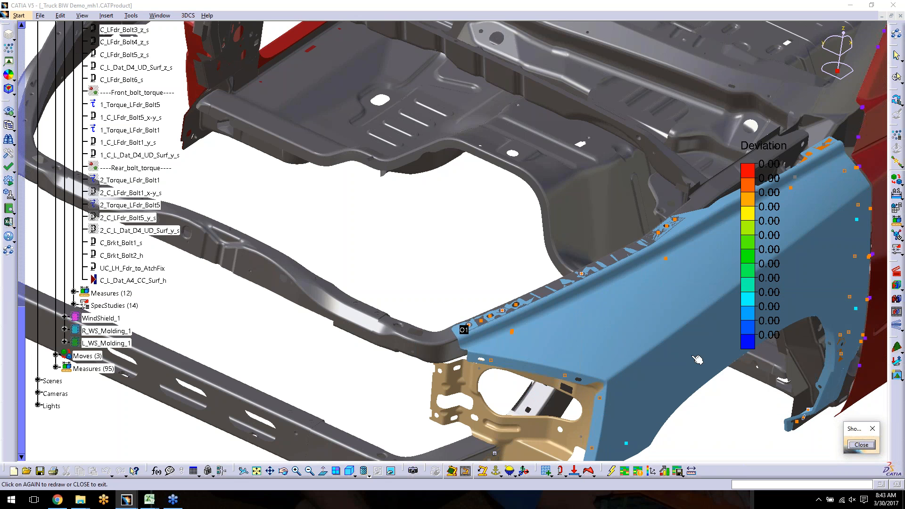
pyautogui.click(861, 444)
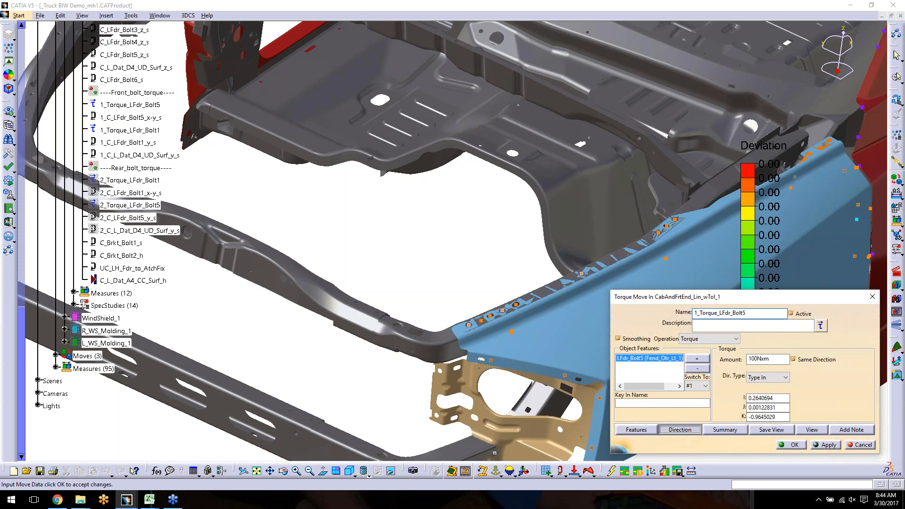
pyautogui.click(679, 430)
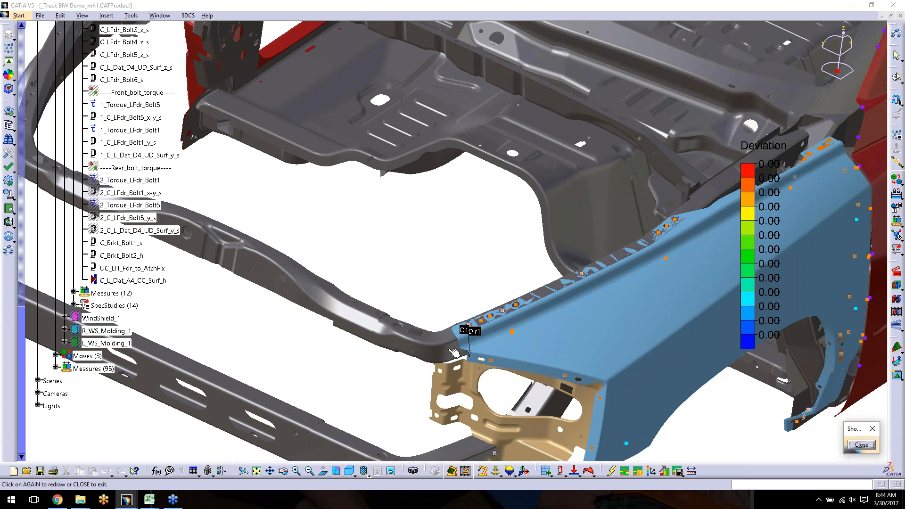
pyautogui.doubleClick(471, 362)
pyautogui.click(793, 445)
# Step: Start the assembly animation and jump to move 30, C_LFdr_Bolt6_s
pyautogui.moveTo(586, 327); pyautogui.dragTo(546, 297, button='middle')
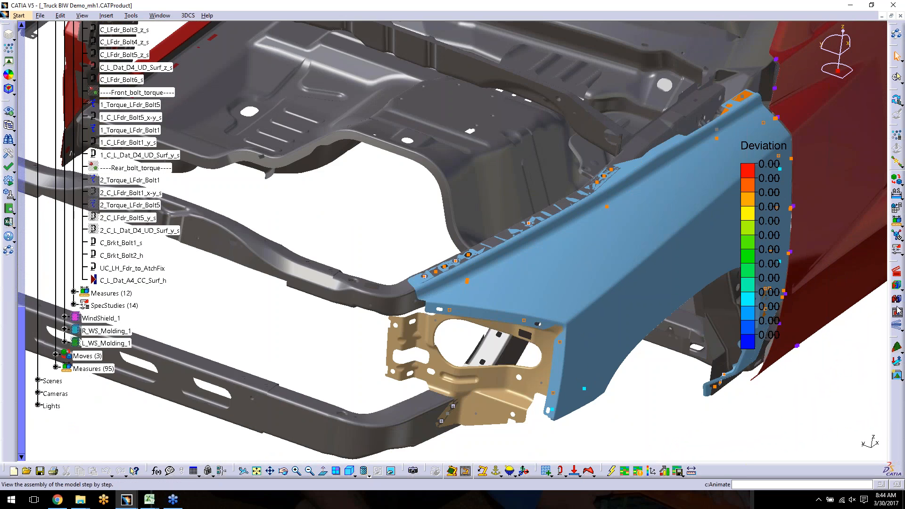
pyautogui.click(897, 300)
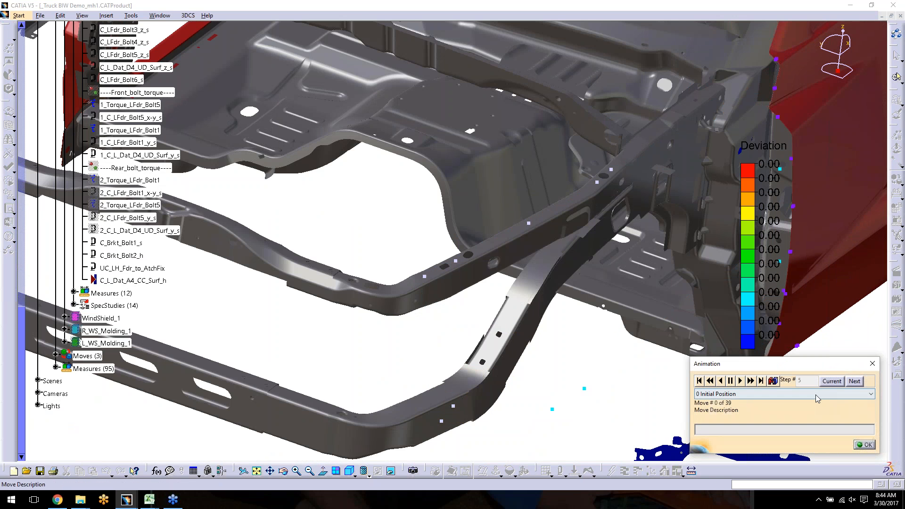
pyautogui.click(791, 394)
pyautogui.scroll(-3, 795, 364)
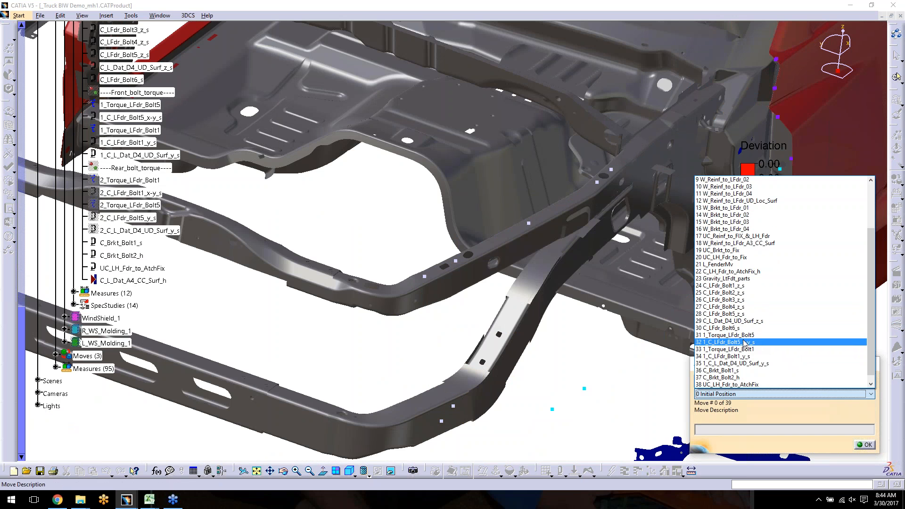
pyautogui.click(734, 328)
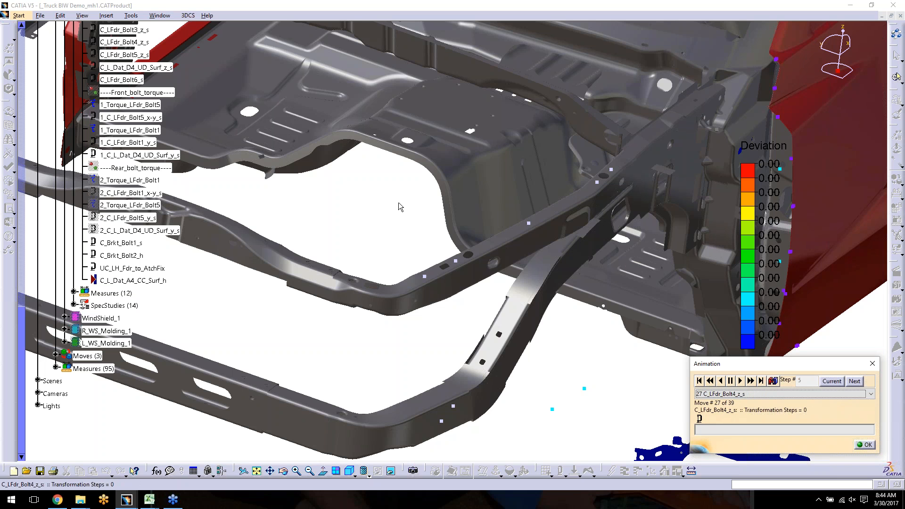
pyautogui.click(437, 350)
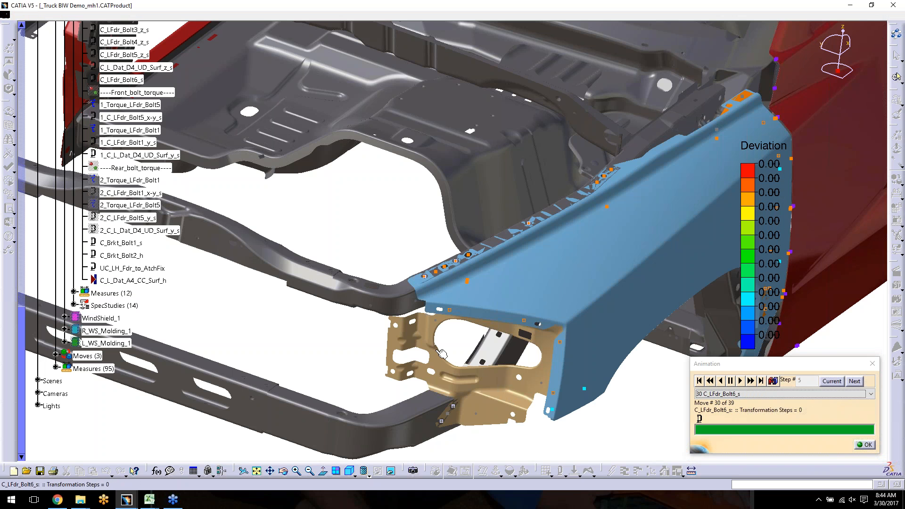
# Step: Advance the animation through 1_Torque_LFdr_Bolt5 to 1_C_LFdr_Bolt5_x-y_s while inspecting the fender's front bolt holes, and close the animation
pyautogui.moveTo(437, 350); pyautogui.dragTo(438, 292, button='middle')
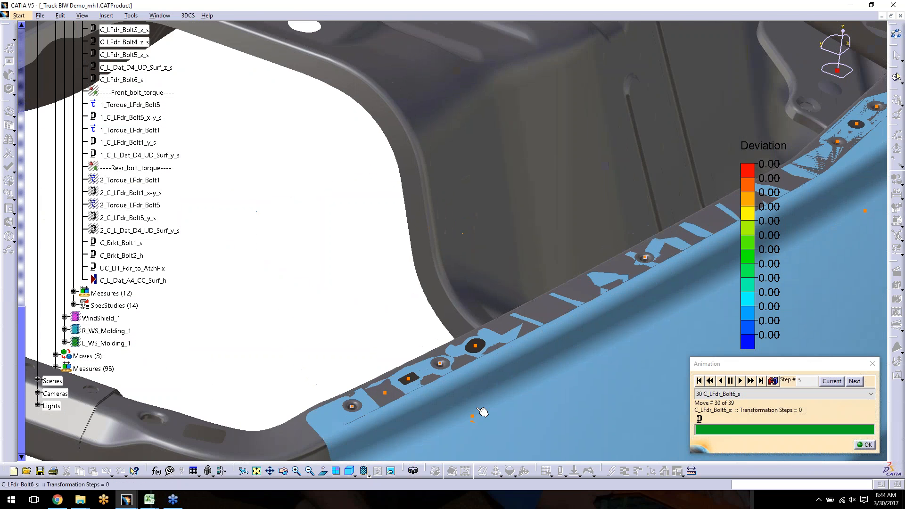
pyautogui.moveTo(482, 413); pyautogui.dragTo(531, 328, button='middle')
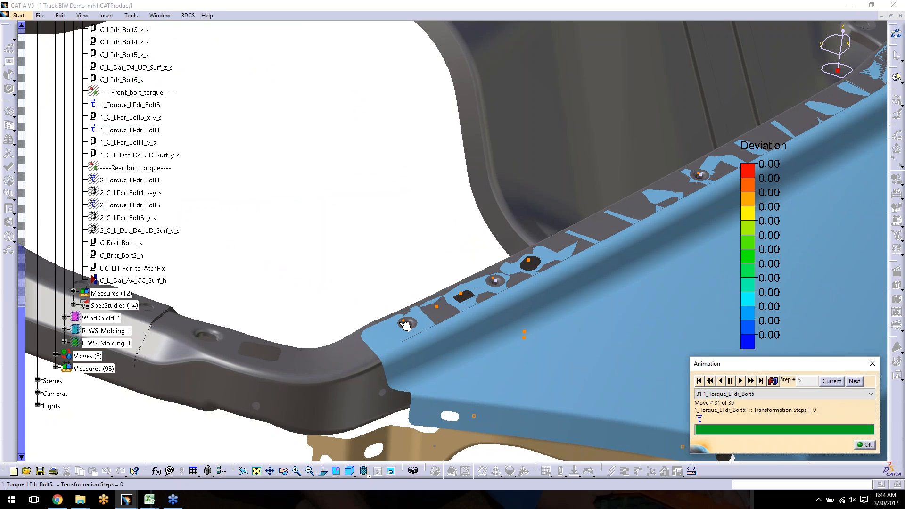
pyautogui.moveTo(455, 329); pyautogui.dragTo(409, 356, button='middle')
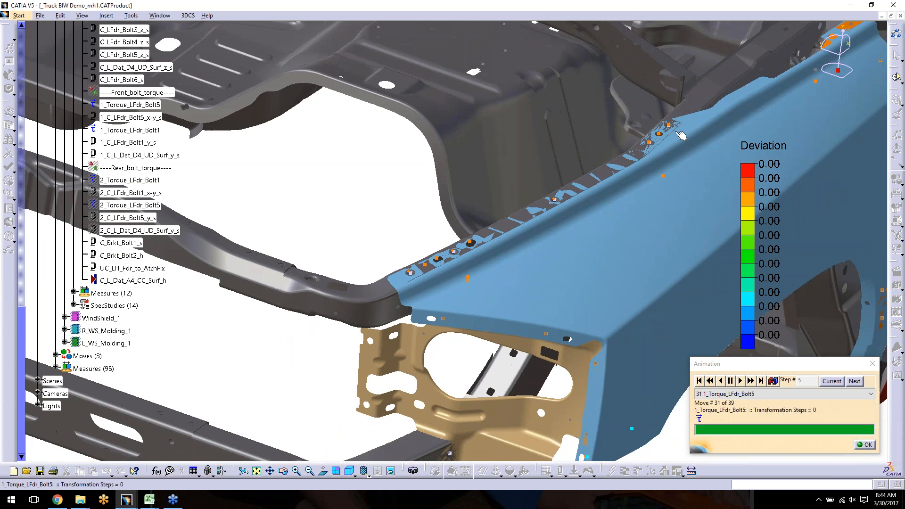
pyautogui.moveTo(602, 243); pyautogui.dragTo(511, 217, button='middle')
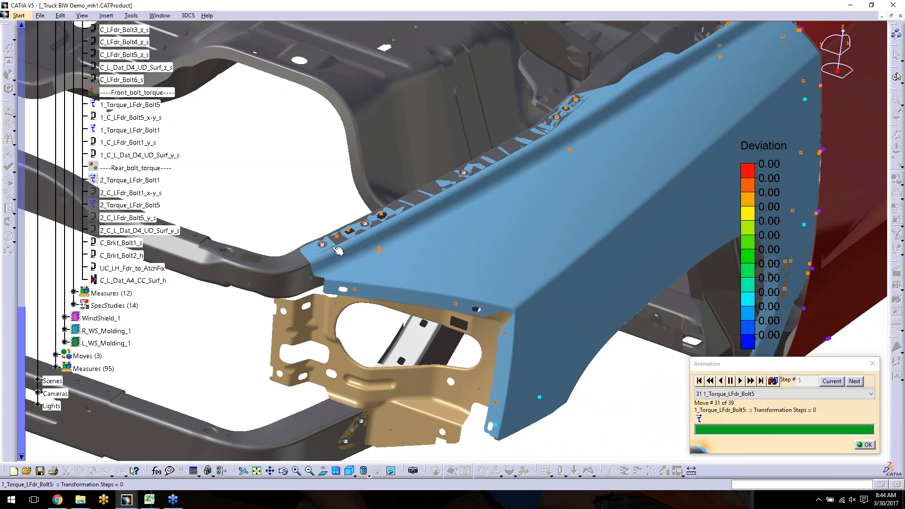
pyautogui.moveTo(344, 288); pyautogui.dragTo(349, 212, button='middle')
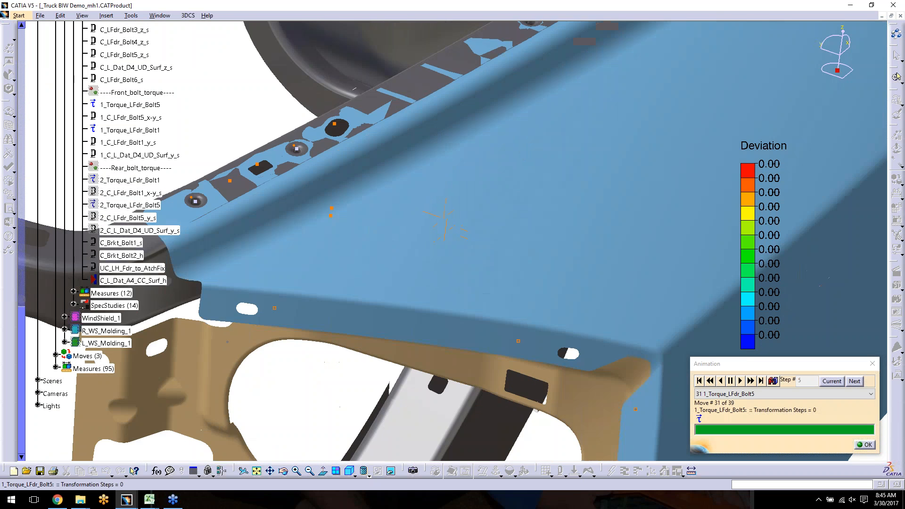
pyautogui.moveTo(310, 243); pyautogui.dragTo(510, 250, button='middle')
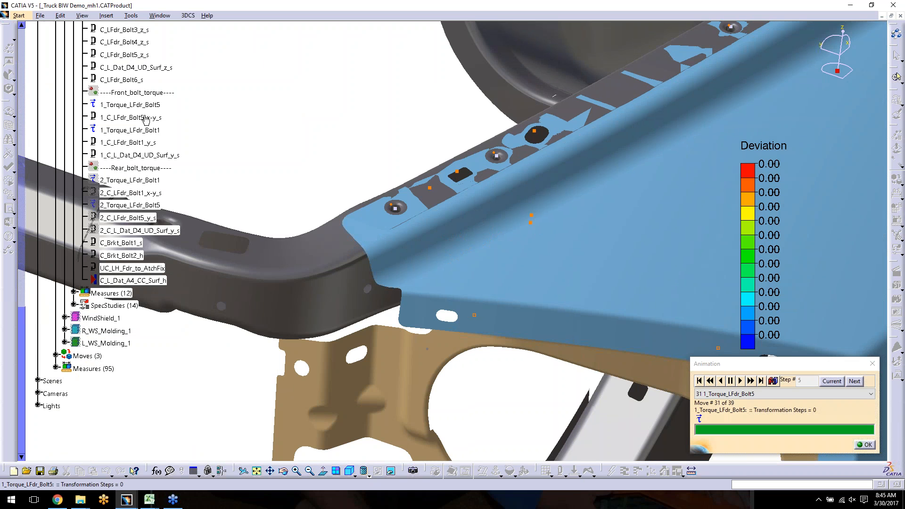
pyautogui.click(753, 383)
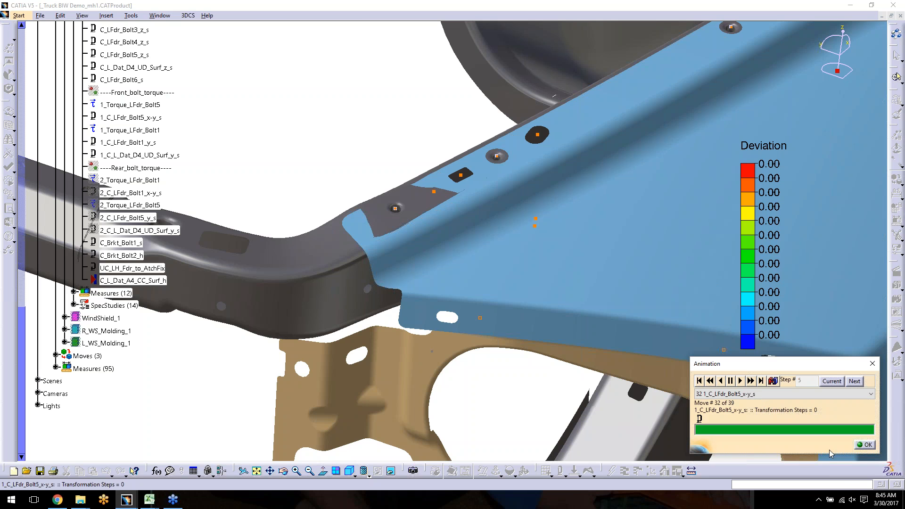
pyautogui.click(866, 445)
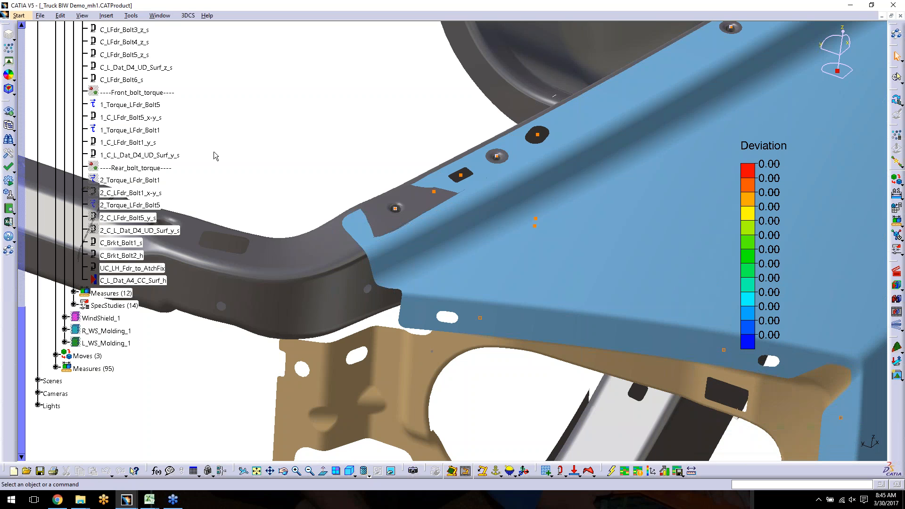
# Step: Open the 1_C_LFdr_Bolt5_x-y_s clamp move and examine its points and two clamping directions at the front bolt hole
pyautogui.doubleClick(138, 122)
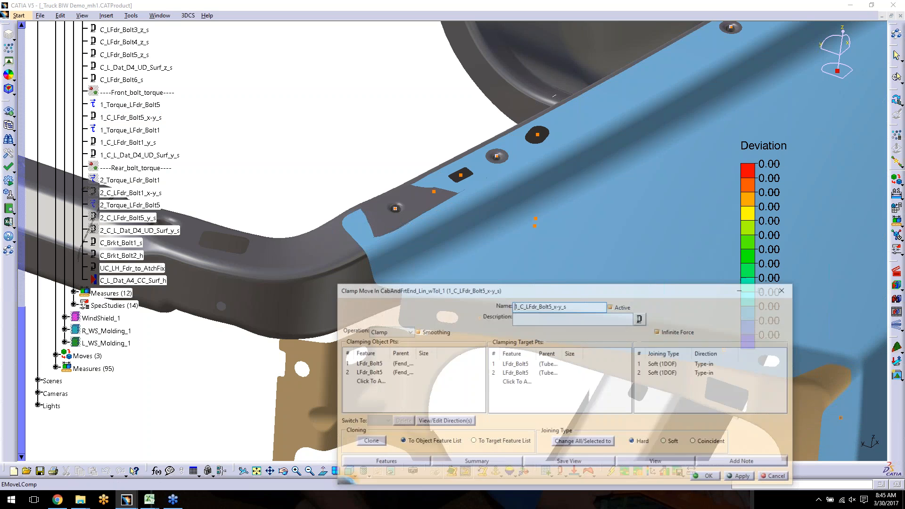
pyautogui.moveTo(415, 353); pyautogui.dragTo(447, 353)
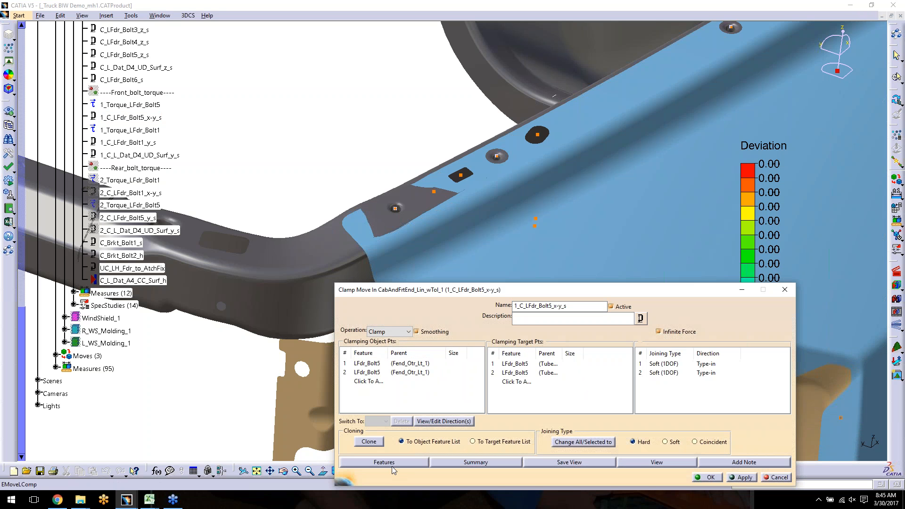
pyautogui.click(476, 462)
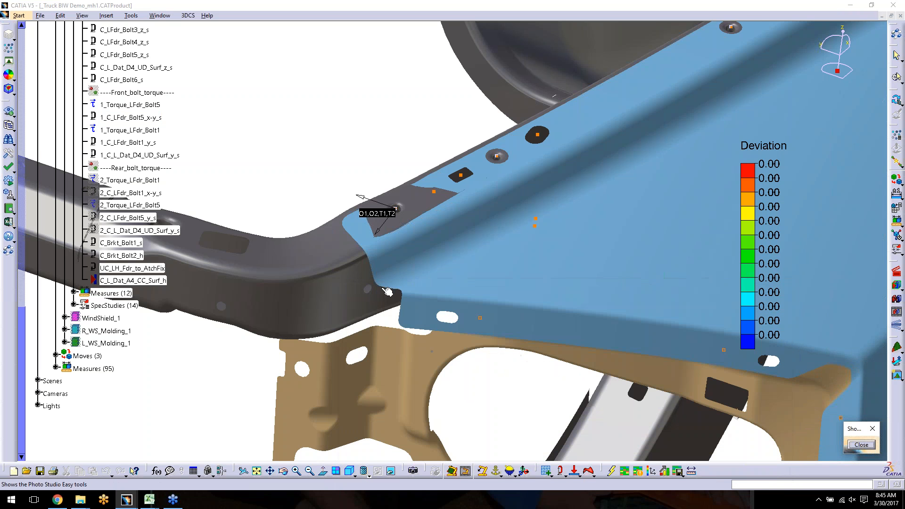
pyautogui.moveTo(414, 286)
pyautogui.mouseDown(button='middle')
pyautogui.moveTo(410, 297)
pyautogui.moveTo(413, 284)
pyautogui.mouseUp(button='middle')
pyautogui.middleClick(483, 69)
pyautogui.moveTo(464, 258); pyautogui.dragTo(439, 372, button='middle')
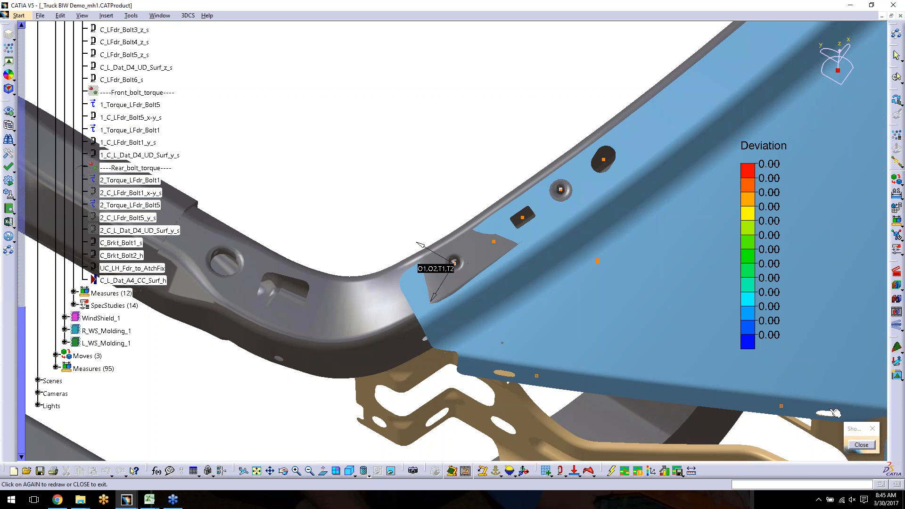
pyautogui.click(861, 444)
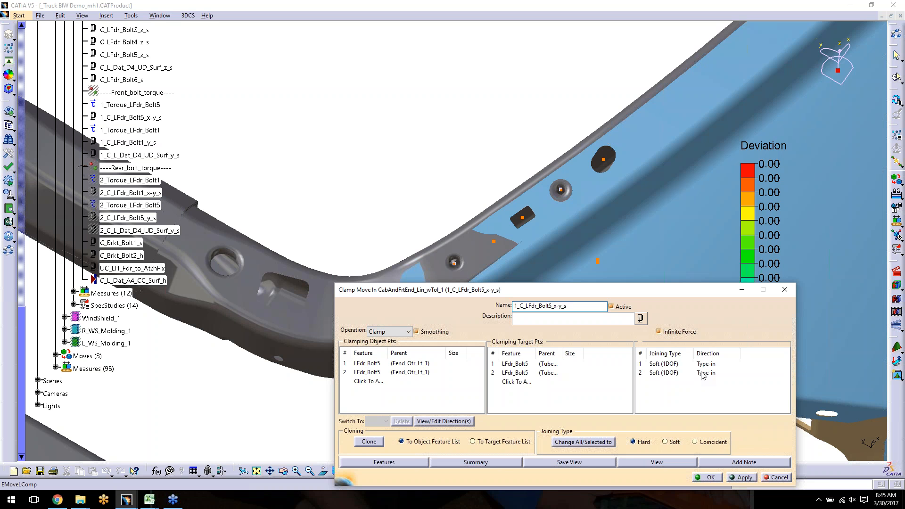
# Step: Review the move summary of 1_C_LFdr_Bolt5_x-y_s, widening it to read the points and directions, and close the move definition
pyautogui.click(491, 462)
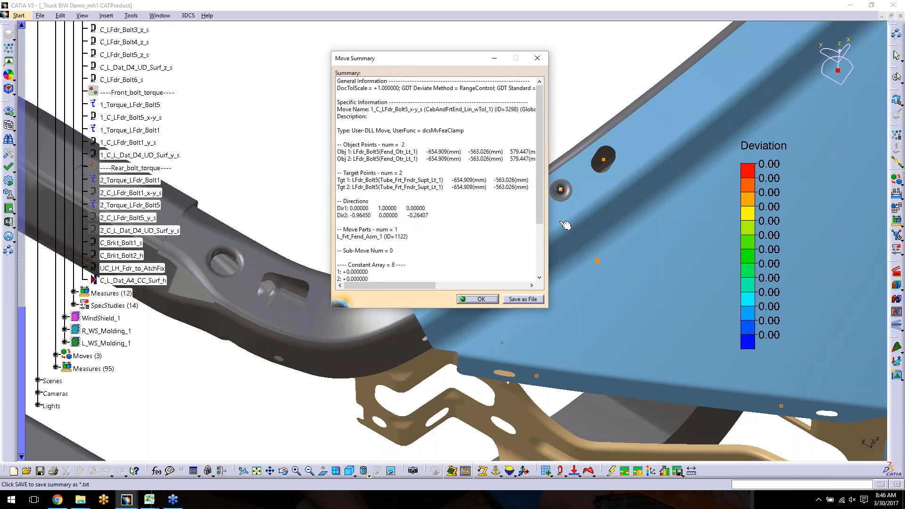
pyautogui.moveTo(548, 240); pyautogui.dragTo(673, 236)
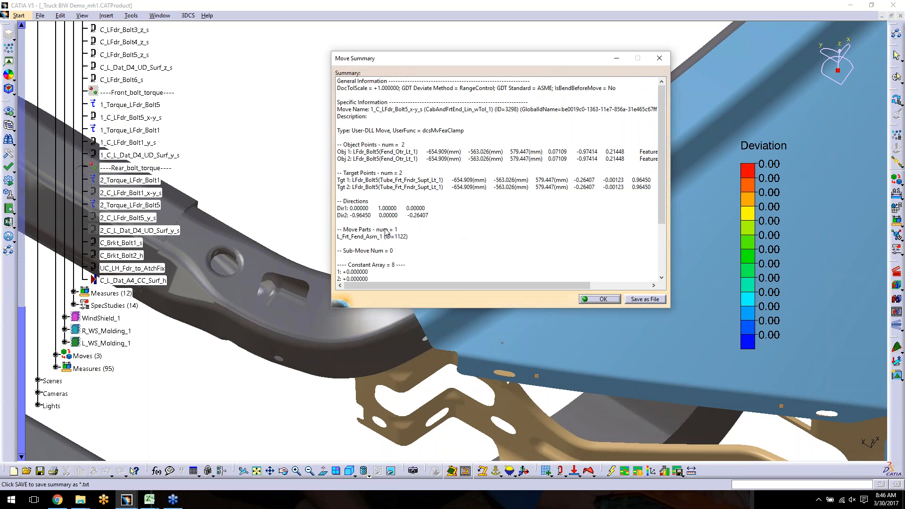
pyautogui.click(600, 301)
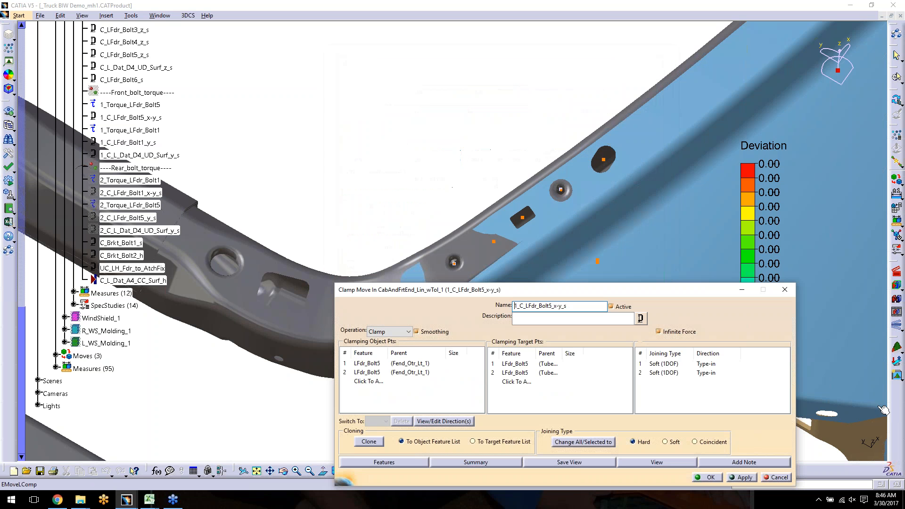
pyautogui.click(710, 477)
# Step: Highlight 1_Torque_LFdr_Bolt1 on the fender and review the definition of the 1_C_LFdr_Bolt1_y_s clamp move
pyautogui.moveTo(578, 368); pyautogui.dragTo(297, 197, button='middle')
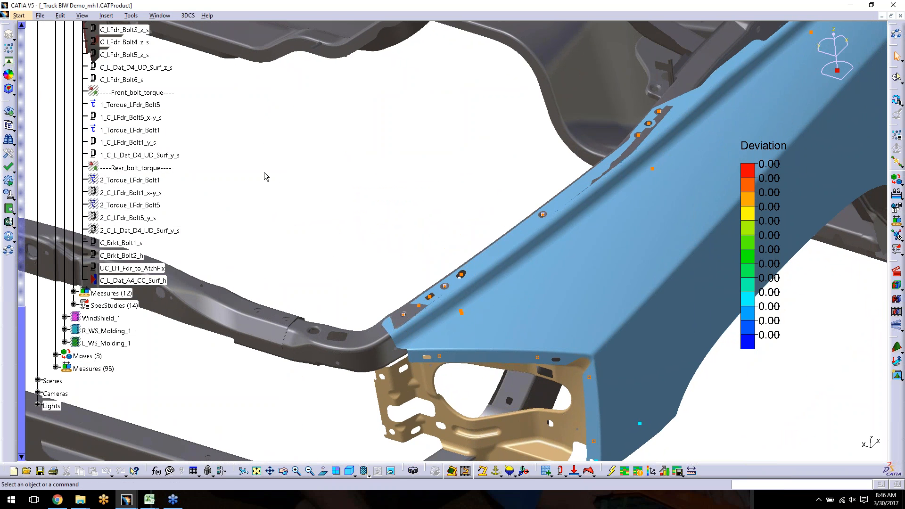
pyautogui.click(155, 131)
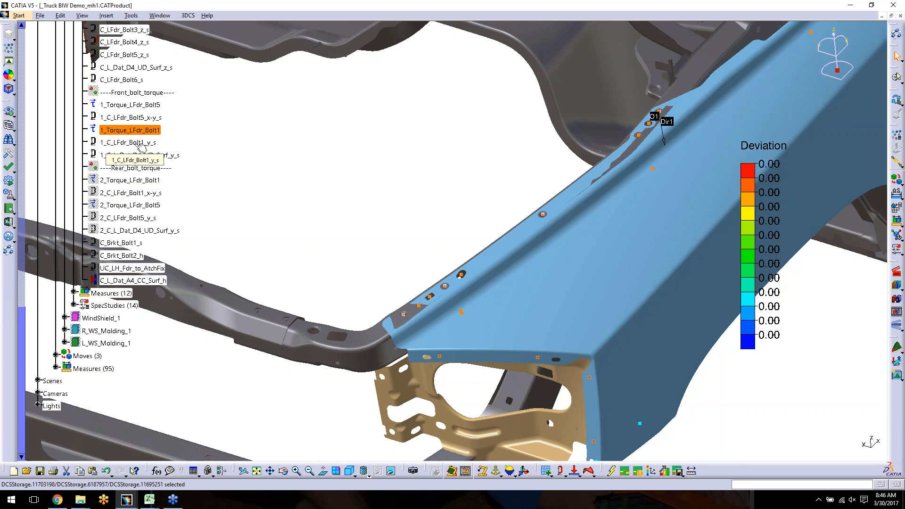
pyautogui.doubleClick(127, 142)
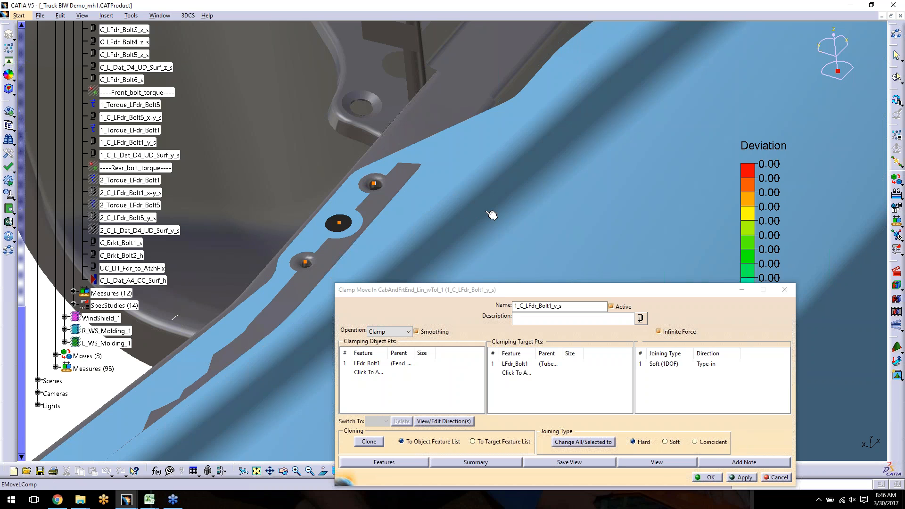
pyautogui.click(705, 479)
# Step: Highlight the 1_C_L_Dat_D4_UD_Surf_y_s move and examine its clamp point and direction at the fender's rear upper flange
pyautogui.moveTo(472, 254); pyautogui.dragTo(556, 339, button='middle')
pyautogui.moveTo(370, 228); pyautogui.dragTo(608, 236, button='middle')
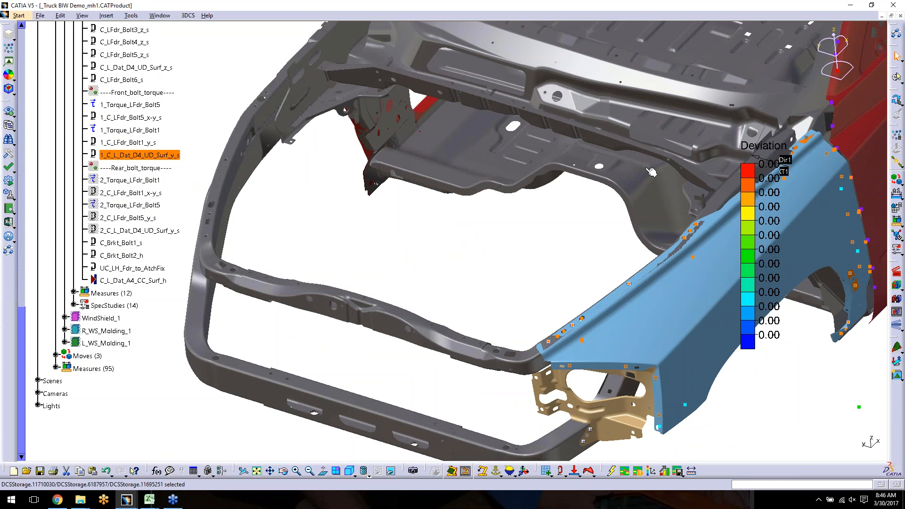
pyautogui.middleClick(735, 188)
pyautogui.moveTo(480, 252); pyautogui.dragTo(551, 184, button='middle')
pyautogui.moveTo(472, 187); pyautogui.dragTo(517, 188, button='middle')
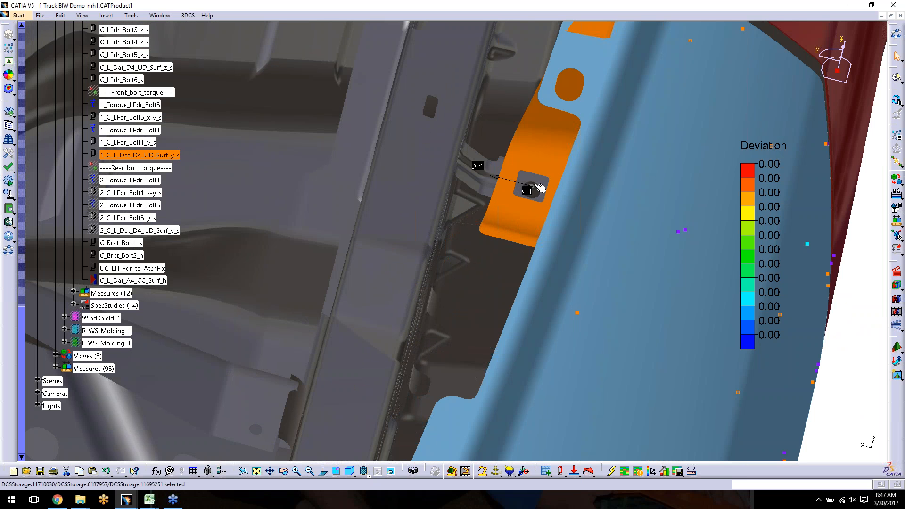
# Step: Highlight the C_Brkt_Bolt1_s move and examine its clamp point and direction where the bracket meets the front tube
pyautogui.moveTo(528, 241); pyautogui.dragTo(431, 271, button='middle')
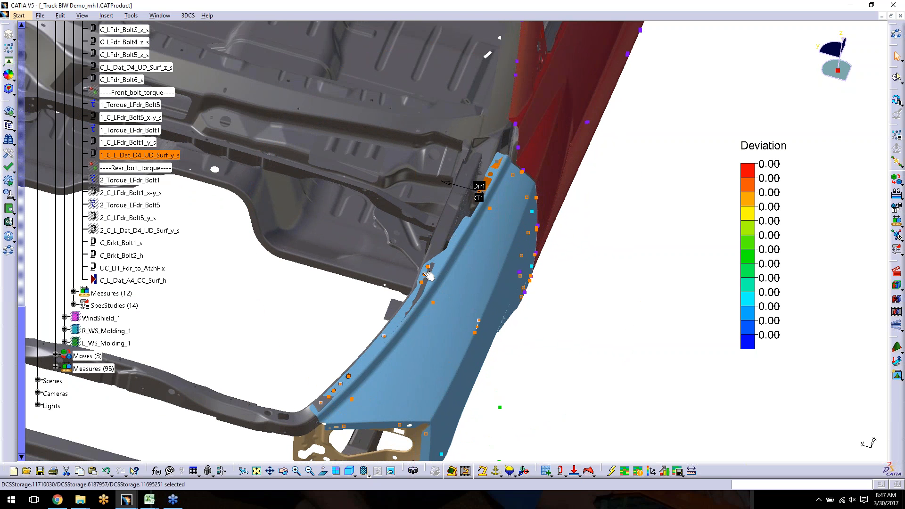
pyautogui.moveTo(431, 271); pyautogui.dragTo(345, 323, button='middle')
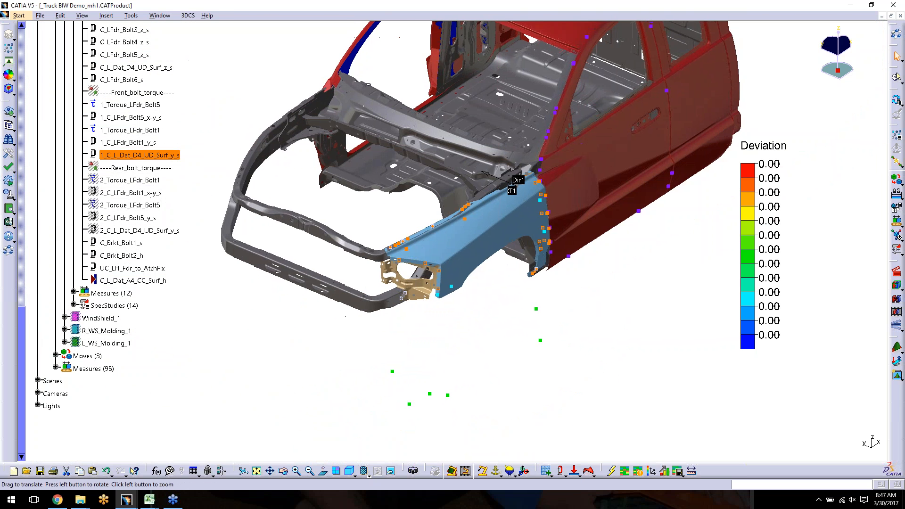
pyautogui.moveTo(196, 259); pyautogui.dragTo(224, 252, button='middle')
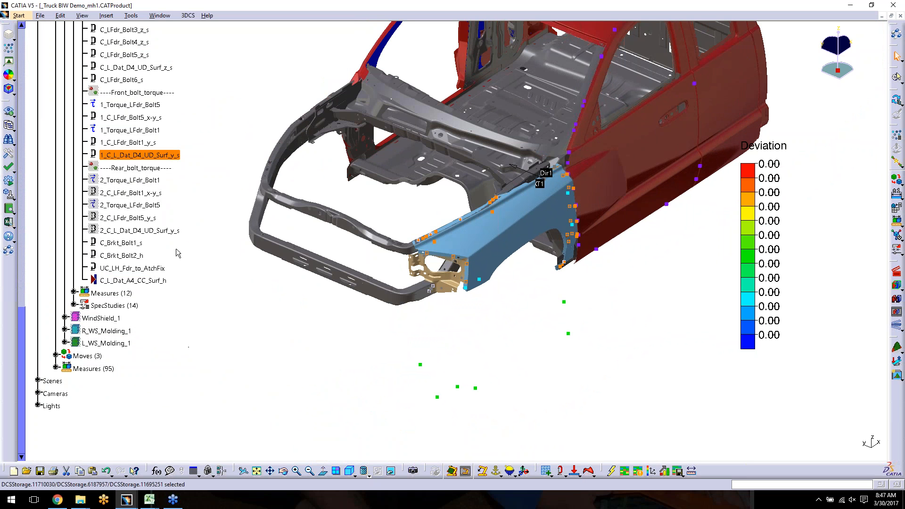
pyautogui.click(132, 247)
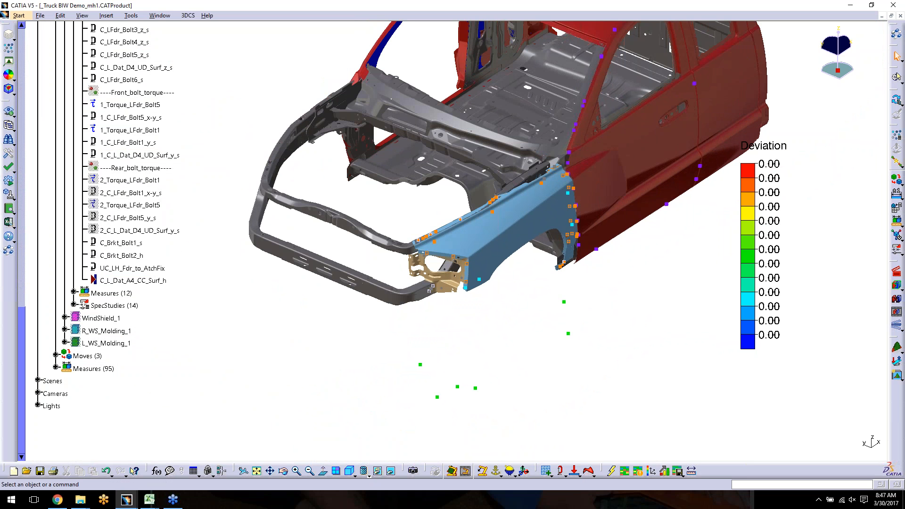
pyautogui.click(123, 243)
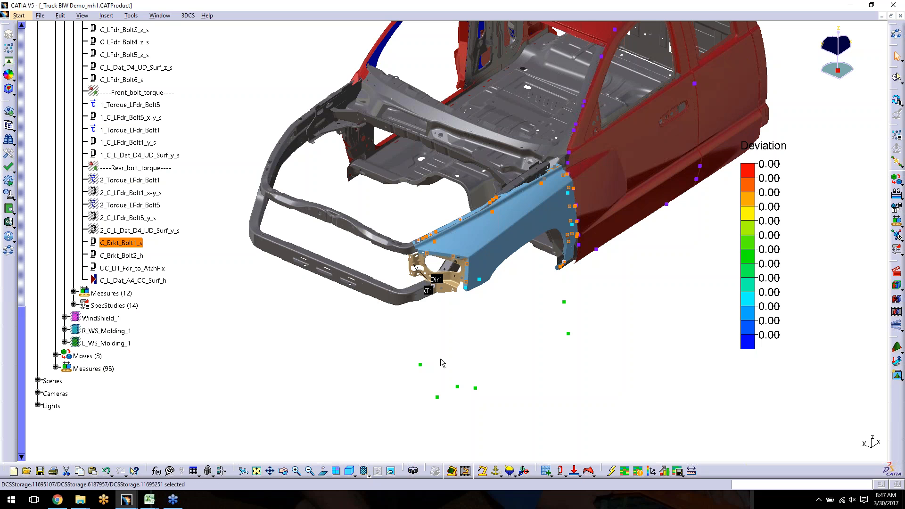
pyautogui.moveTo(431, 342)
pyautogui.mouseDown(button='middle')
pyautogui.moveTo(413, 293)
pyautogui.moveTo(441, 332)
pyautogui.mouseUp(button='middle')
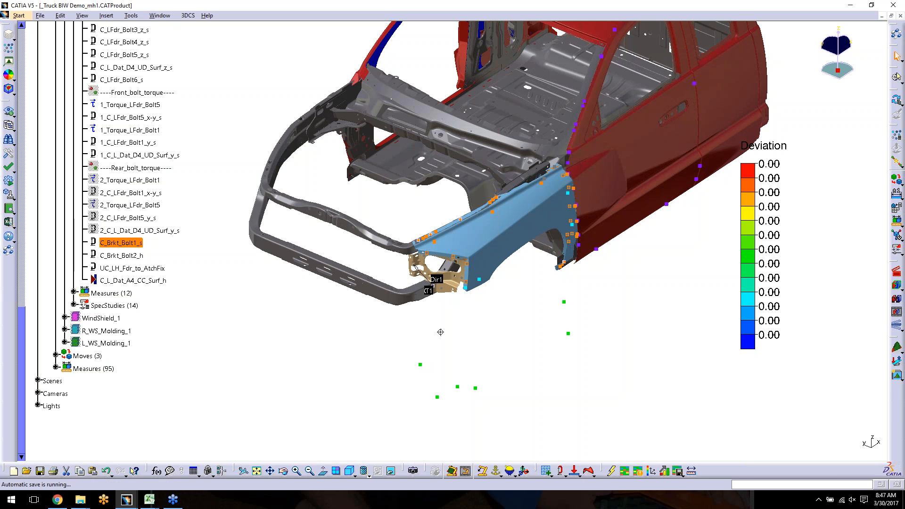
pyautogui.scroll(-3, 440, 332)
pyautogui.click(414, 301)
pyautogui.moveTo(395, 363); pyautogui.dragTo(411, 227, button='middle')
pyautogui.moveTo(365, 280); pyautogui.dragTo(499, 195, button='middle')
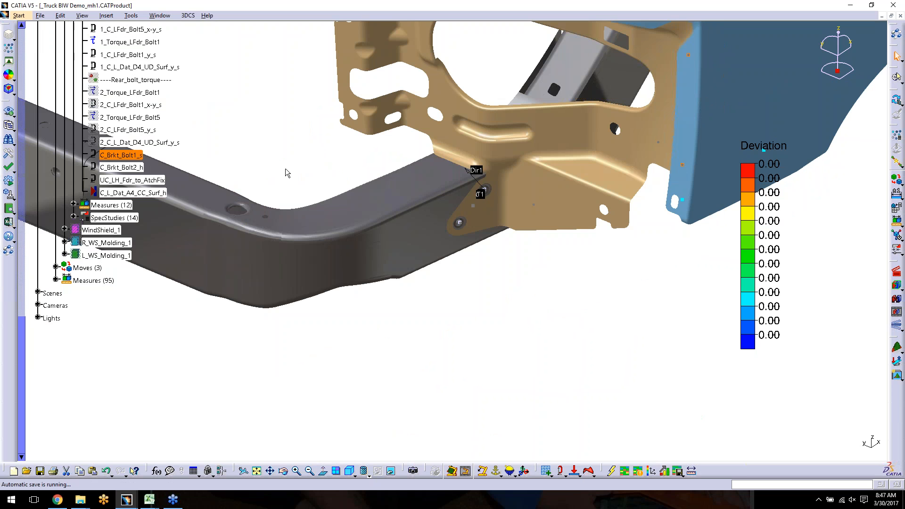
# Step: Highlight C_Brkt_Bolt2_h on the bracket, review its clamp points, joining type and direction, and close the move definition
pyautogui.click(139, 169)
pyautogui.moveTo(241, 203); pyautogui.dragTo(223, 306, button='middle')
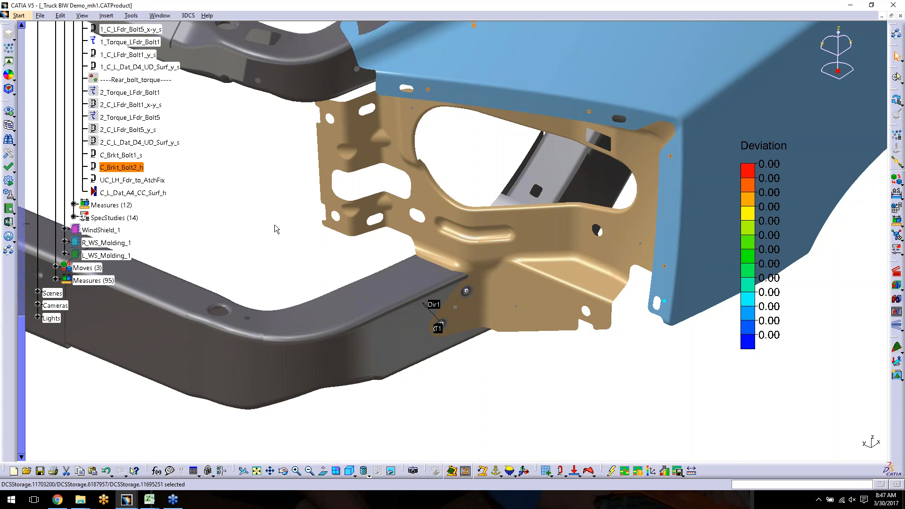
pyautogui.doubleClick(137, 169)
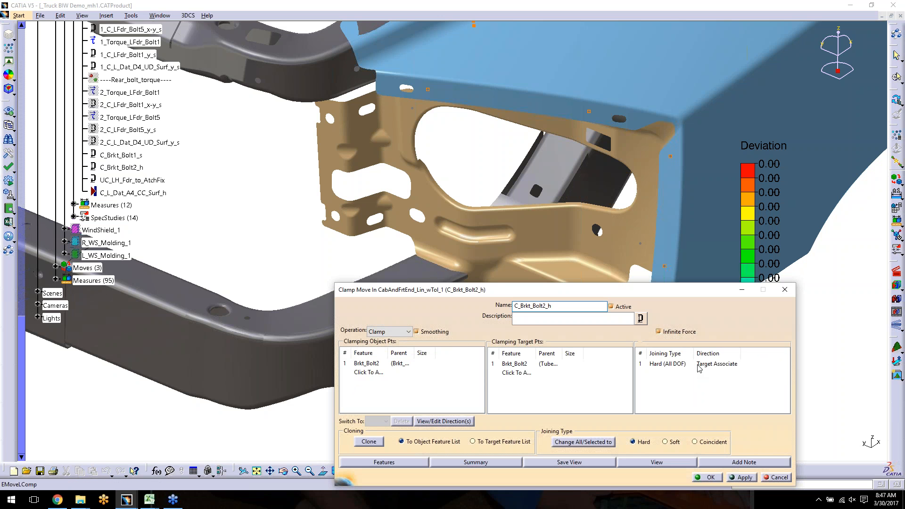
pyautogui.click(710, 477)
pyautogui.moveTo(467, 167); pyautogui.dragTo(509, 306, button='middle')
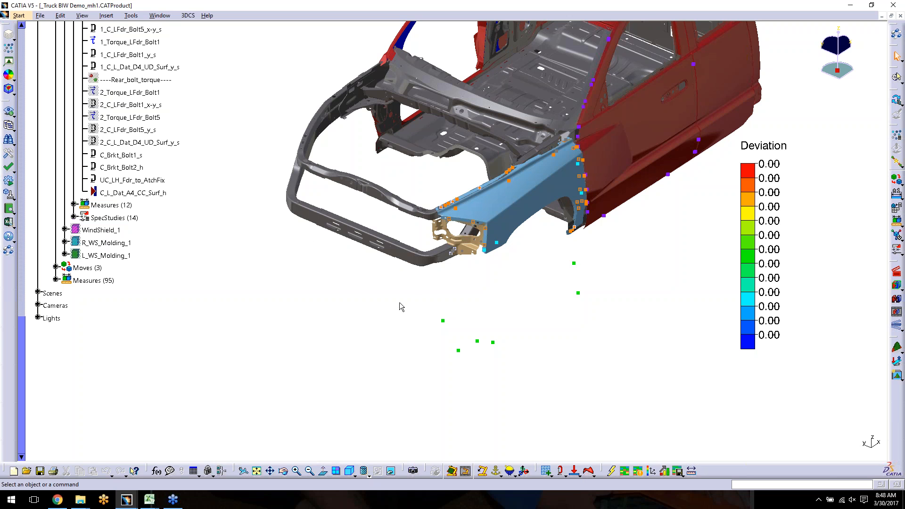
# Step: Highlight the UC_LH_Fdr_to_AtchFix move and examine its object points on the fender
pyautogui.click(125, 167)
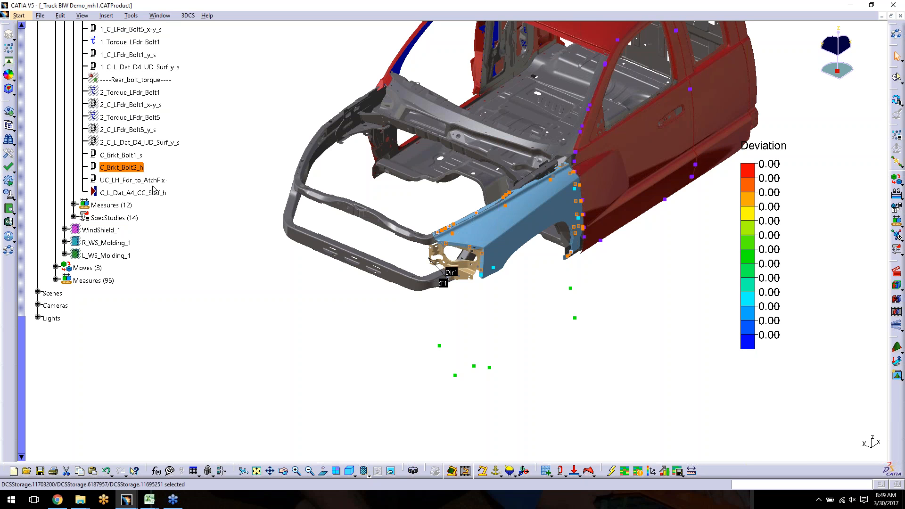
pyautogui.click(132, 180)
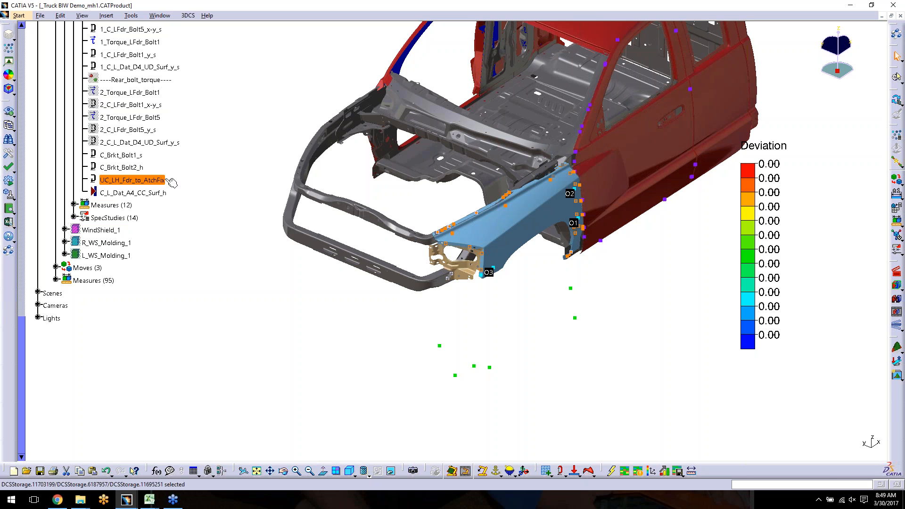
pyautogui.moveTo(538, 293); pyautogui.dragTo(517, 252, button='middle')
pyautogui.click(517, 308)
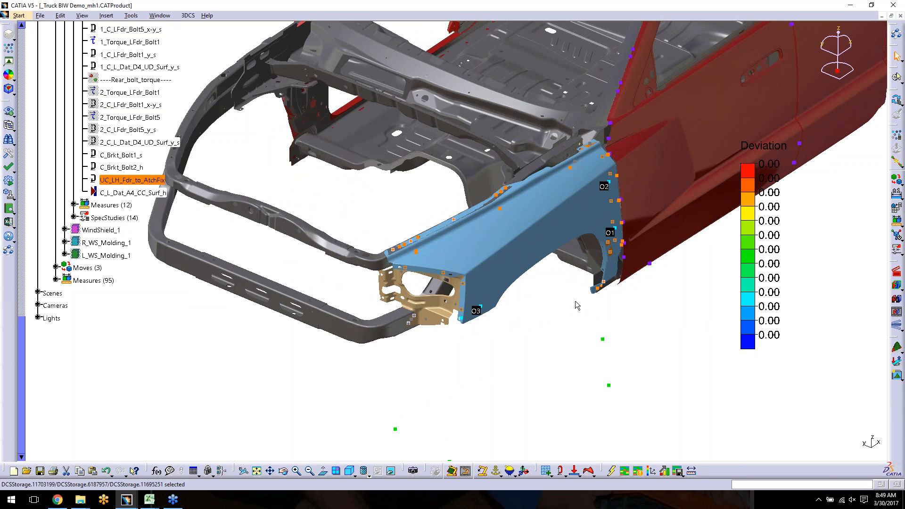
# Step: Highlight C_L_Dat_A4_CC_Surf_h at the fender's lower rear corner and open its contact move definition
pyautogui.moveTo(193, 347); pyautogui.dragTo(465, 264, button='middle')
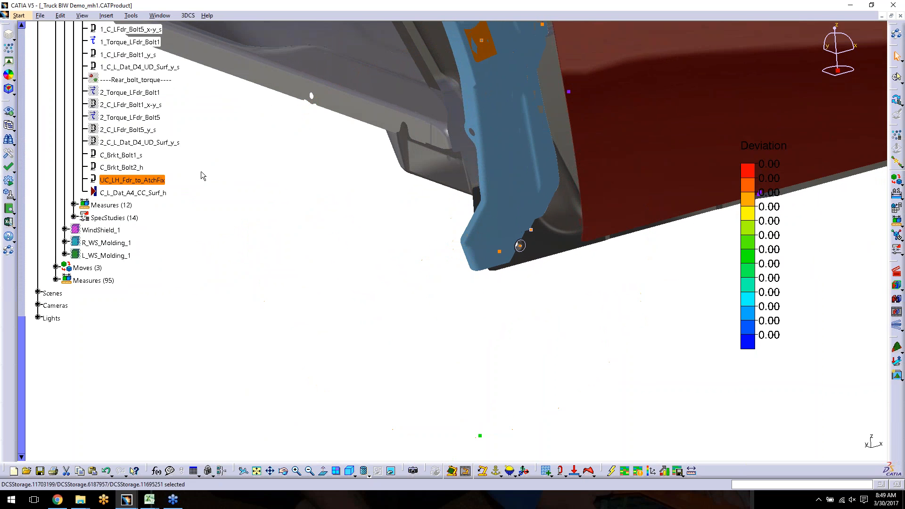
pyautogui.click(135, 195)
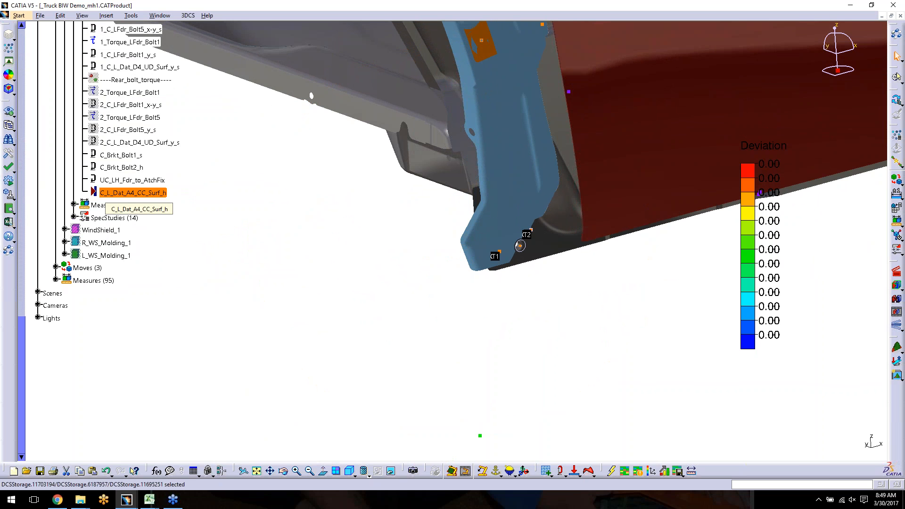
pyautogui.doubleClick(109, 193)
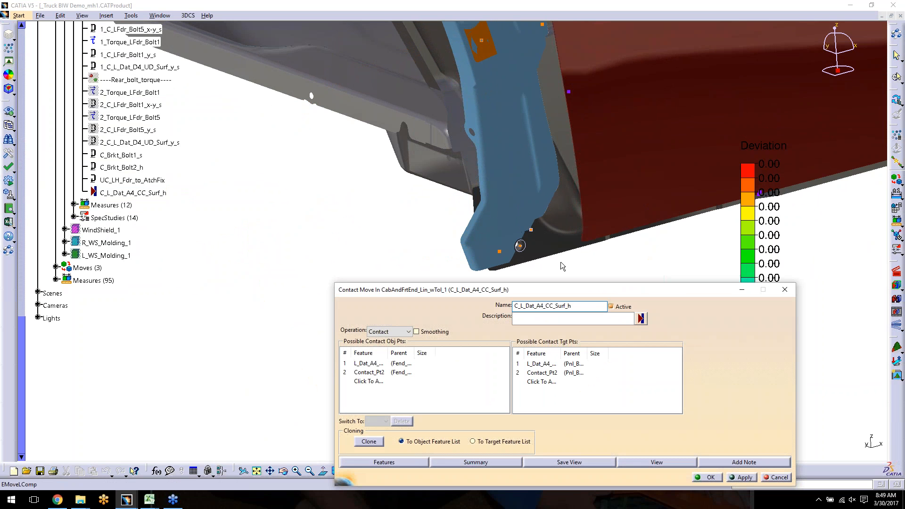
pyautogui.moveTo(528, 257); pyautogui.dragTo(491, 216, button='middle')
pyautogui.moveTo(569, 241); pyautogui.dragTo(552, 247, button='middle')
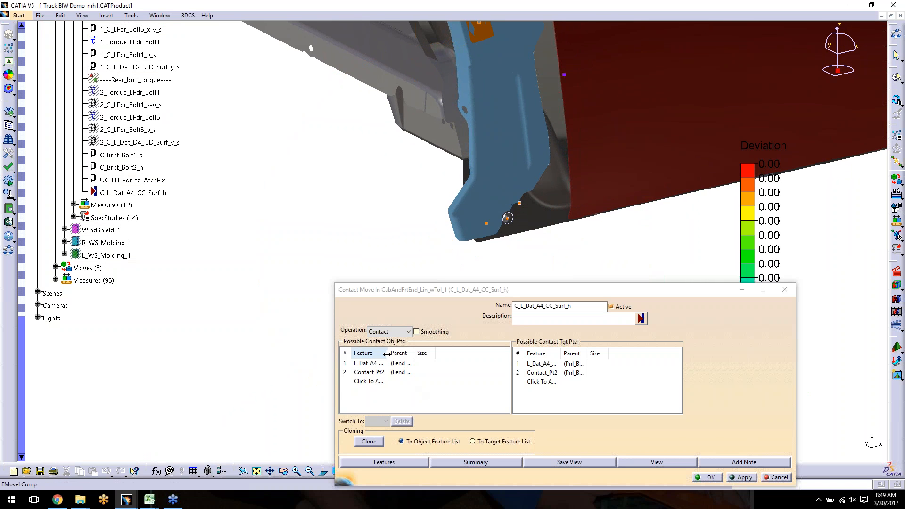
# Step: Widen the feature and parent columns of the contact move and check the L_Dat_A4_CC_Surf and Contact_Pt2 object and target points
pyautogui.moveTo(387, 353); pyautogui.dragTo(421, 354)
pyautogui.moveTo(561, 353); pyautogui.dragTo(594, 353)
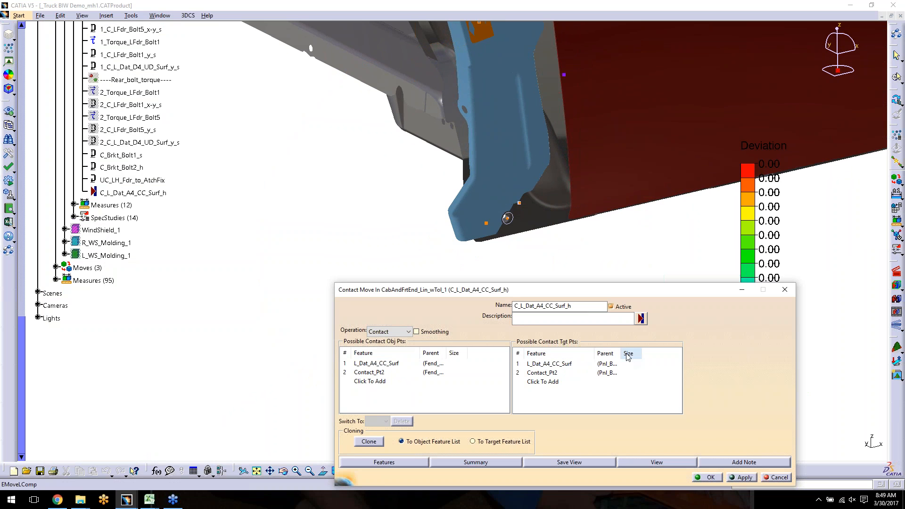
pyautogui.moveTo(622, 353); pyautogui.dragTo(677, 352)
pyautogui.click(398, 364)
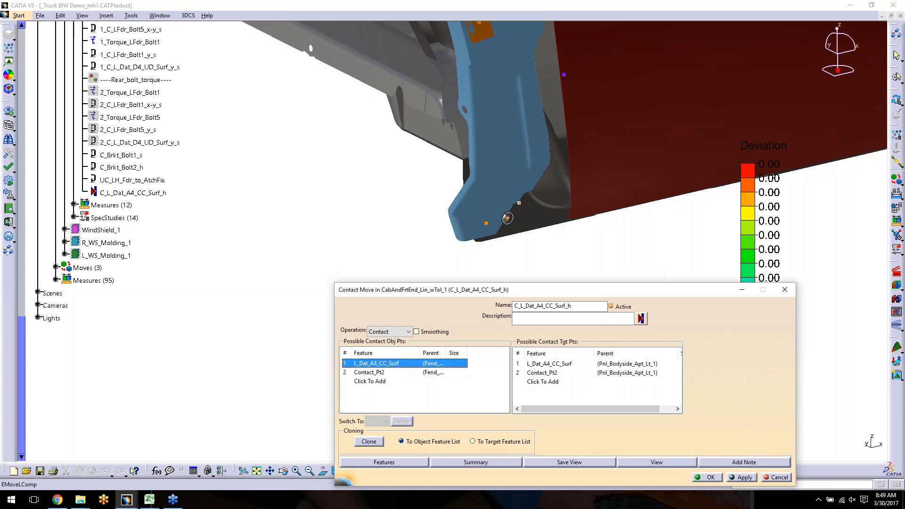
pyautogui.click(384, 373)
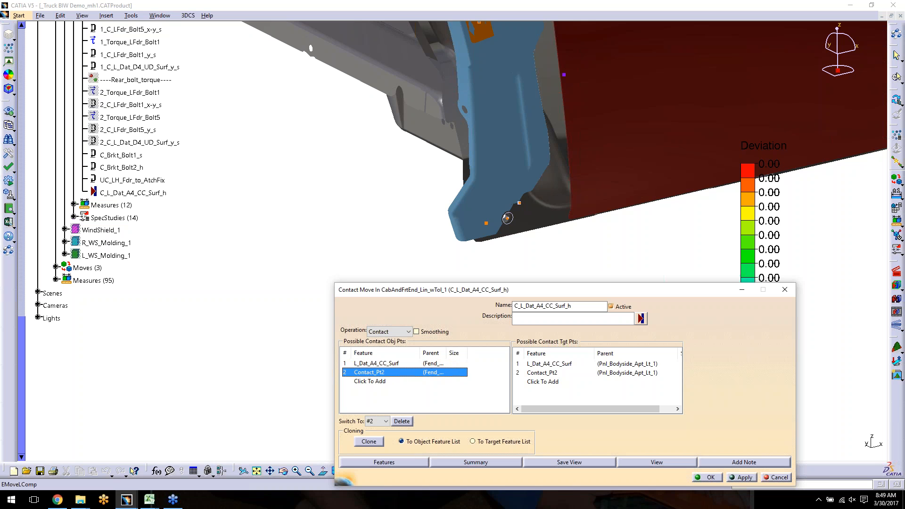
pyautogui.click(547, 366)
pyautogui.click(543, 375)
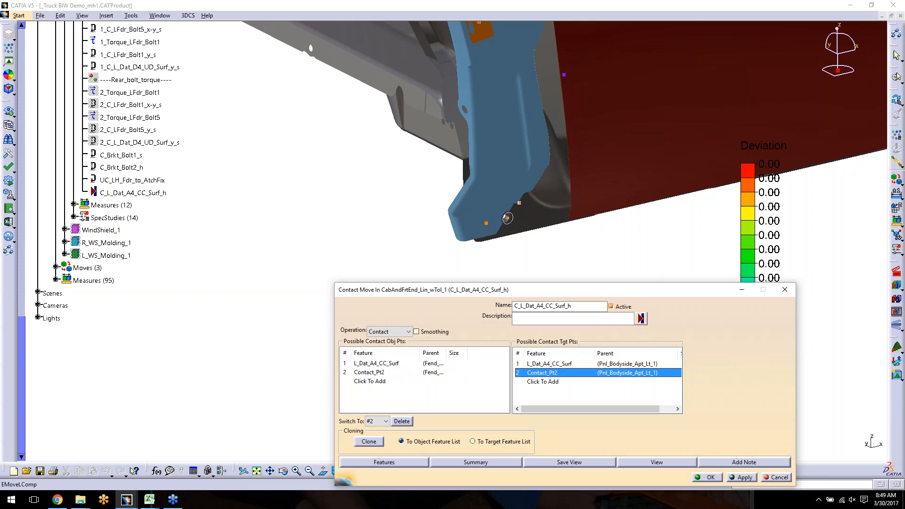
# Step: Display the contact move's features on the model, examine both points and their directions at the fender's lower corner, and close the move
pyautogui.click(384, 461)
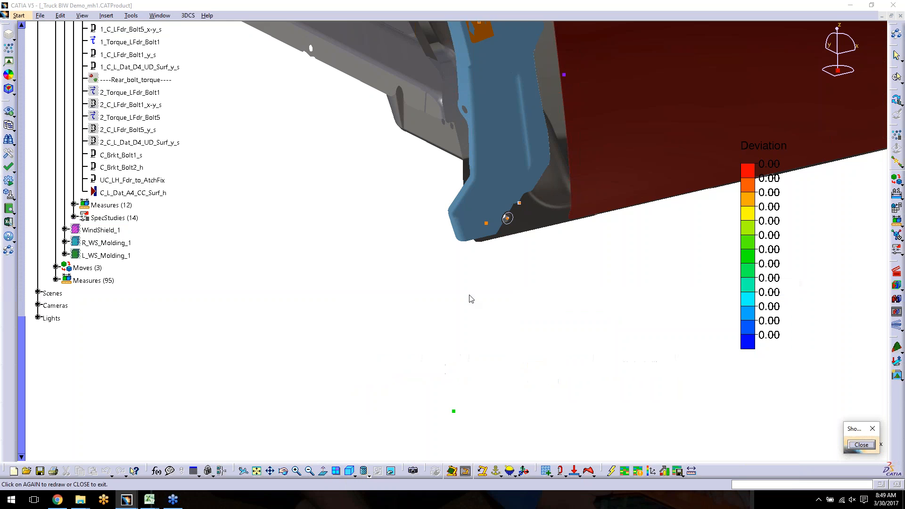
pyautogui.moveTo(496, 280); pyautogui.dragTo(486, 244, button='middle')
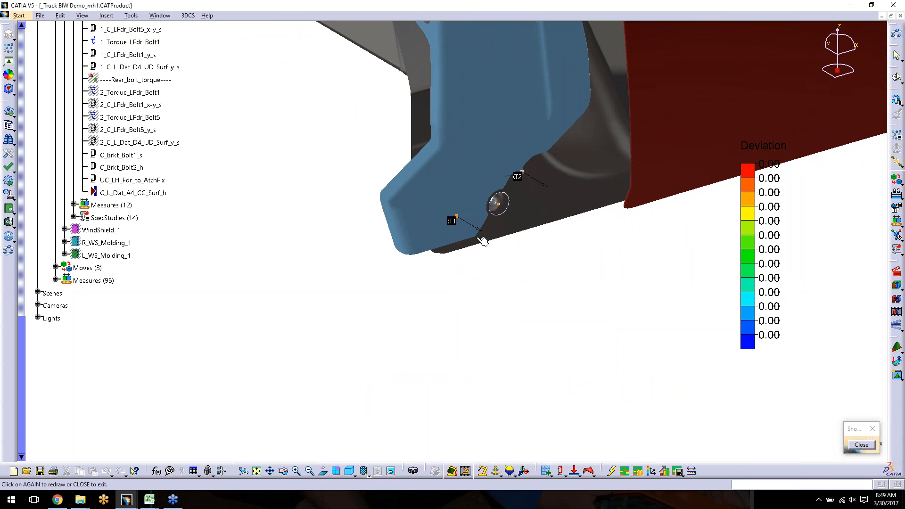
pyautogui.moveTo(482, 241); pyautogui.dragTo(554, 250, button='middle')
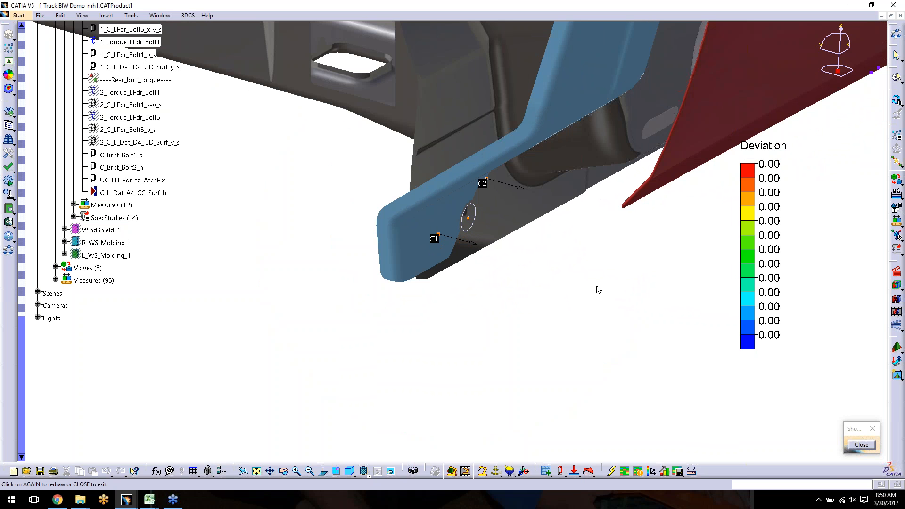
pyautogui.click(863, 445)
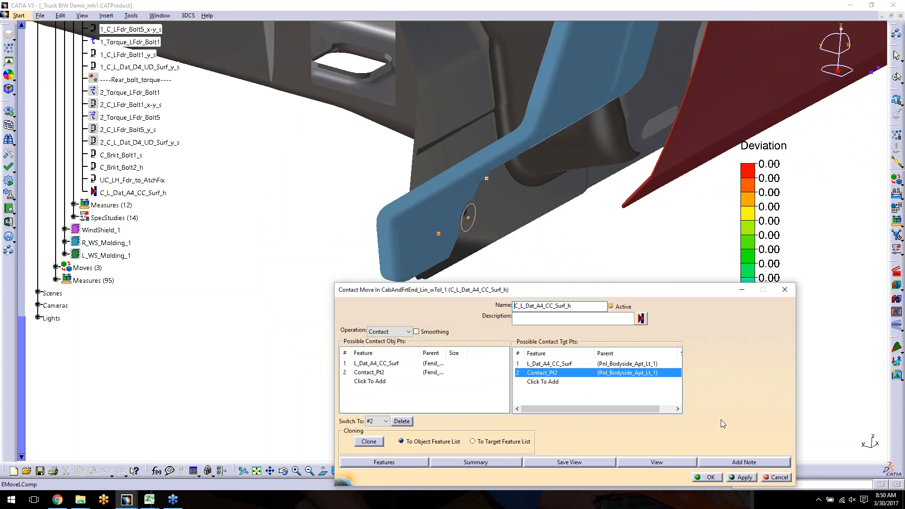
pyautogui.click(707, 477)
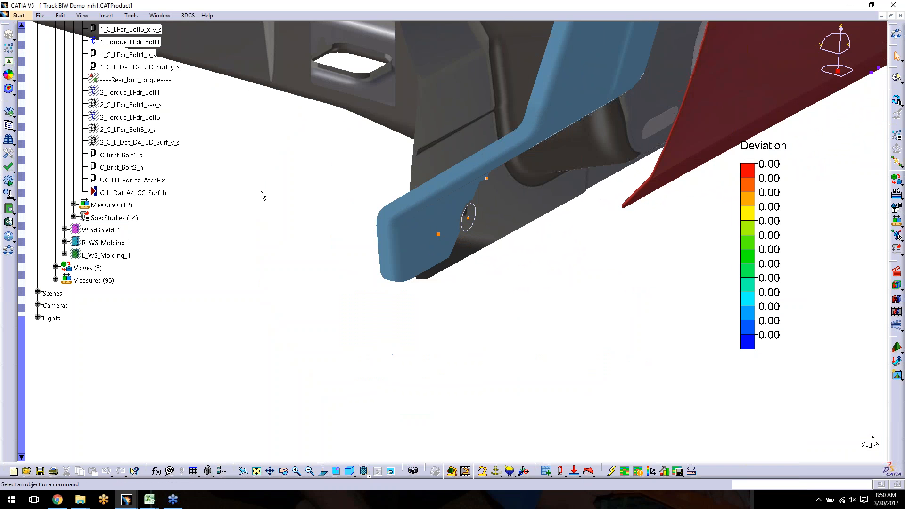
# Step: Compare the starting torque moves of the two sequences by highlighting 1_Torque_LFdr_Bolt5 and 2_Torque_LFdr_Bolt1 on the fender
pyautogui.scroll(3, 247, 169)
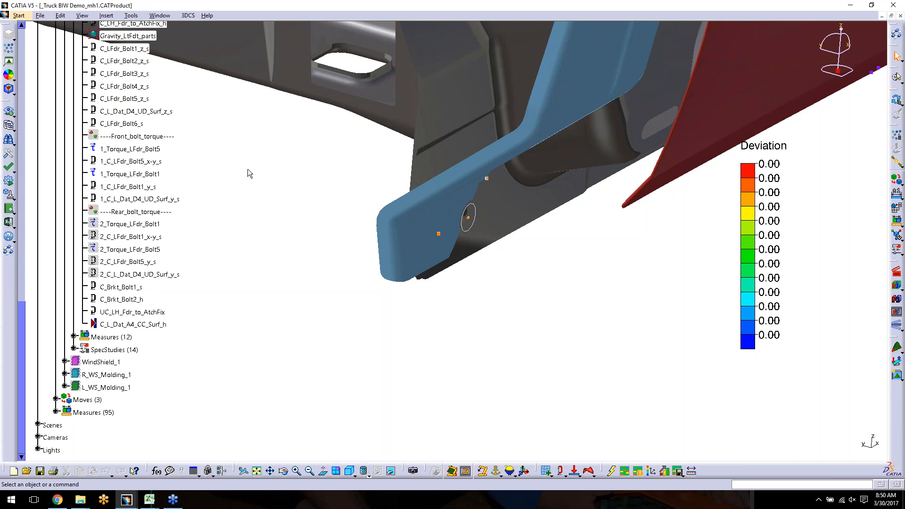
pyautogui.click(366, 138)
pyautogui.moveTo(261, 113); pyautogui.dragTo(366, 243, button='middle')
pyautogui.moveTo(304, 148); pyautogui.dragTo(393, 165, button='middle')
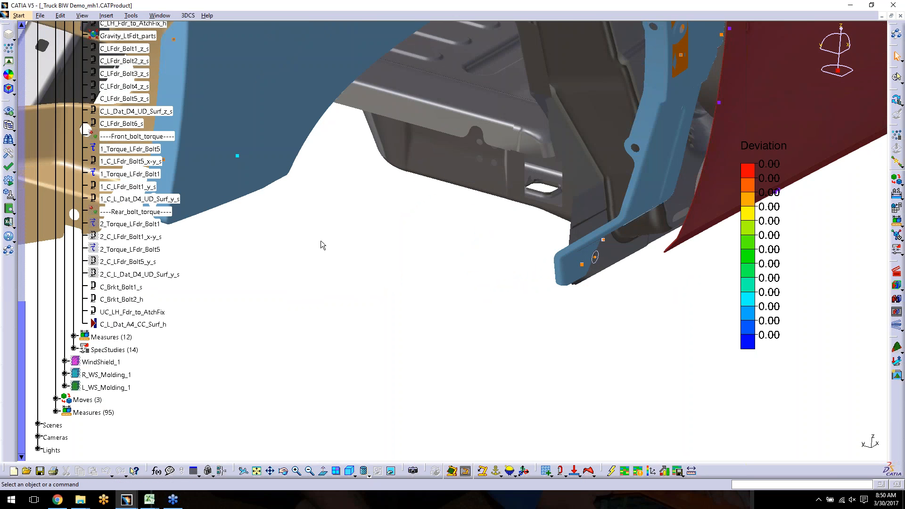
pyautogui.moveTo(310, 237)
pyautogui.mouseDown(button='middle')
pyautogui.moveTo(363, 206)
pyautogui.moveTo(374, 251)
pyautogui.moveTo(502, 241)
pyautogui.mouseUp(button='middle')
pyautogui.moveTo(404, 286); pyautogui.dragTo(401, 417, button='middle')
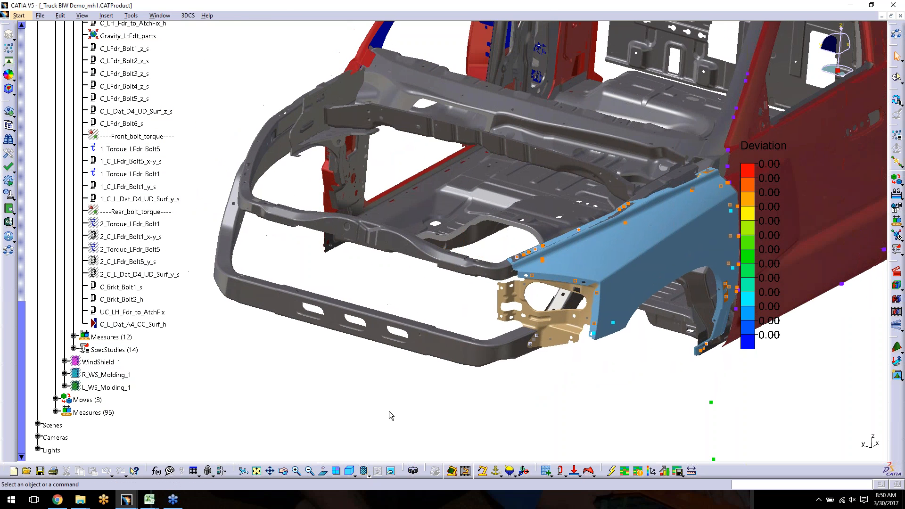
pyautogui.click(160, 150)
pyautogui.moveTo(441, 306); pyautogui.dragTo(386, 304, button='middle')
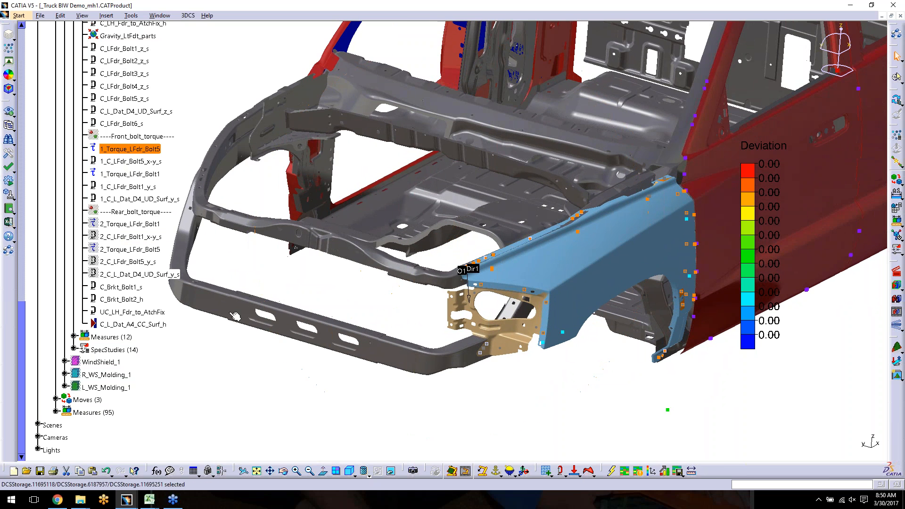
pyautogui.click(139, 224)
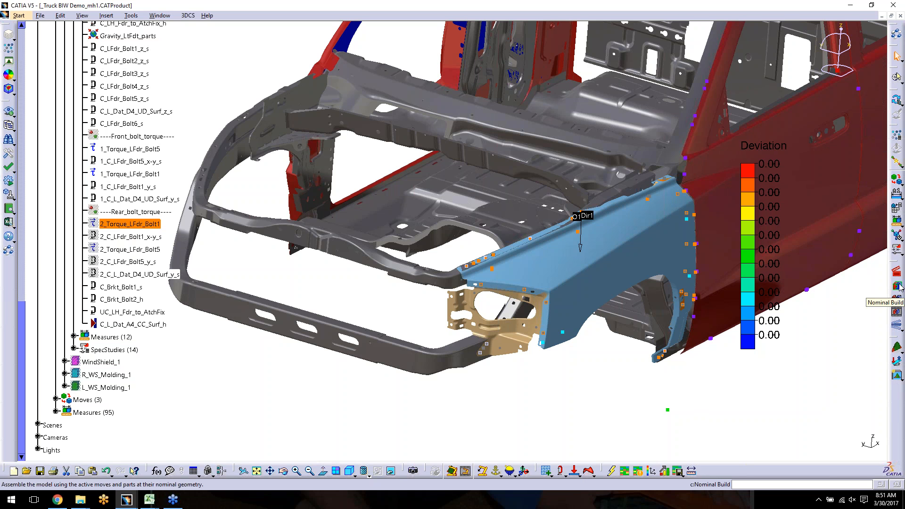
# Step: Run a Nominal Build of the active moves and examine the deviation colour map on the fender and bracket
pyautogui.click(898, 286)
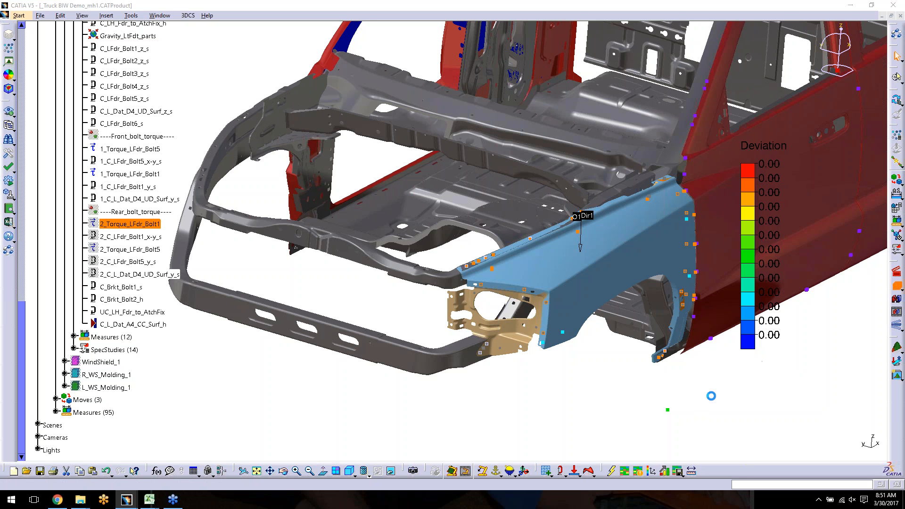
pyautogui.click(604, 300)
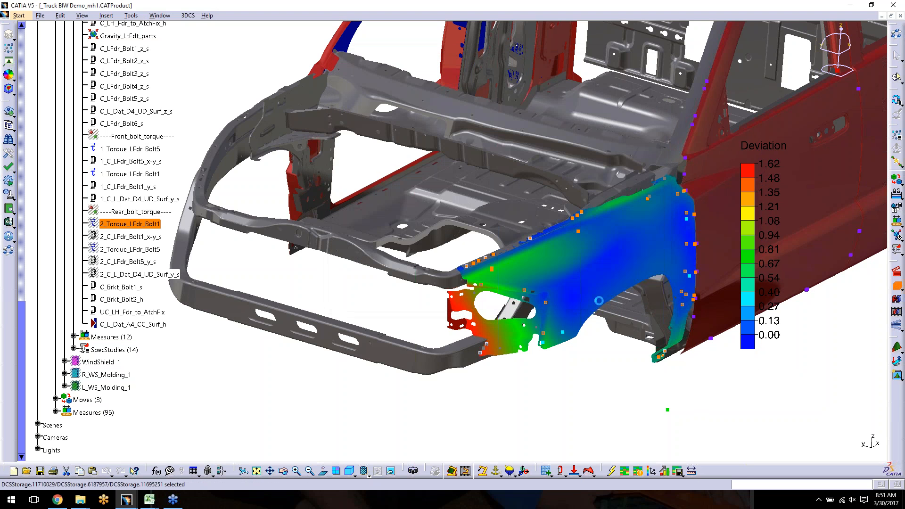
pyautogui.moveTo(516, 296); pyautogui.dragTo(510, 264, button='middle')
pyautogui.click(508, 293)
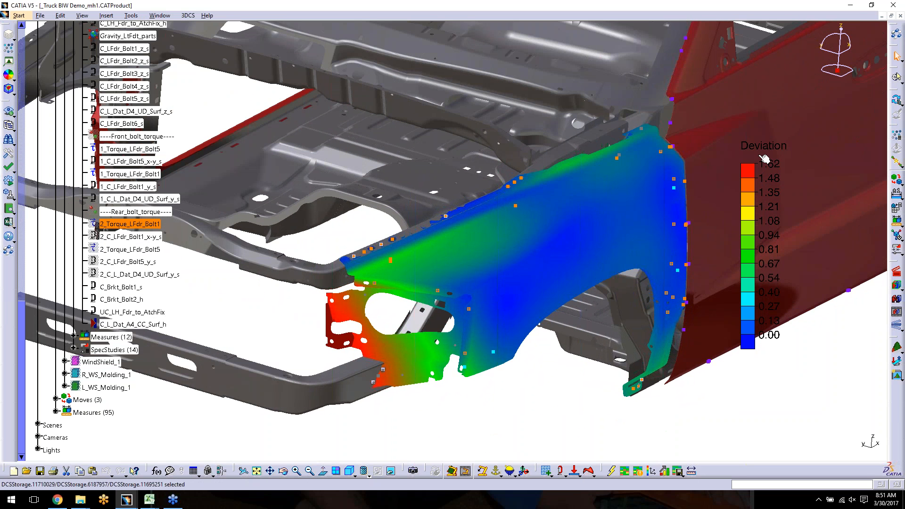
pyautogui.moveTo(667, 231); pyautogui.dragTo(596, 39, button='middle')
pyautogui.moveTo(816, 151); pyautogui.dragTo(822, 135, button='middle')
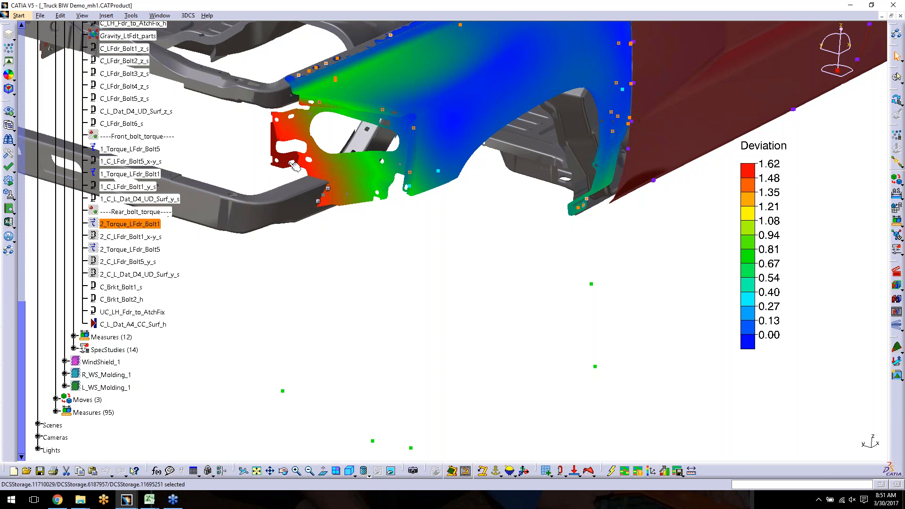
# Step: Set the colour contour line type to Est. Range in the Color Contour Options
pyautogui.click(16, 94)
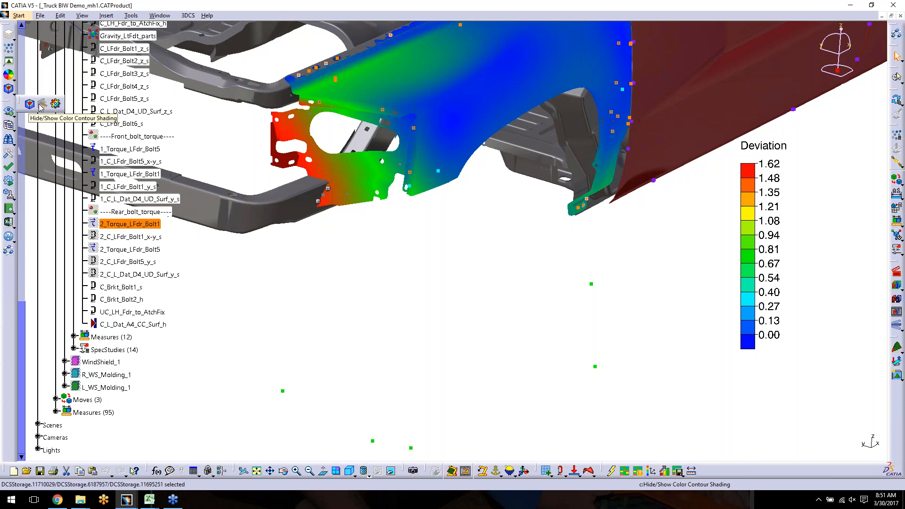
pyautogui.click(57, 104)
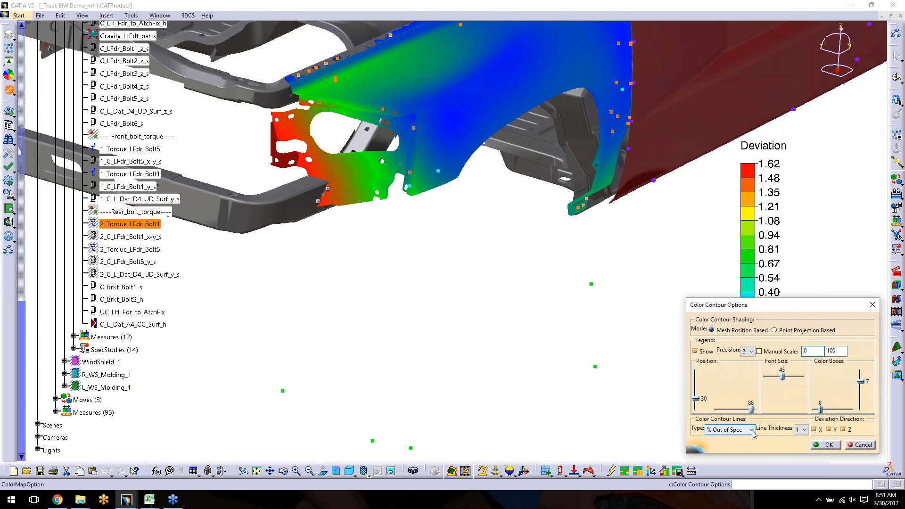
pyautogui.click(751, 430)
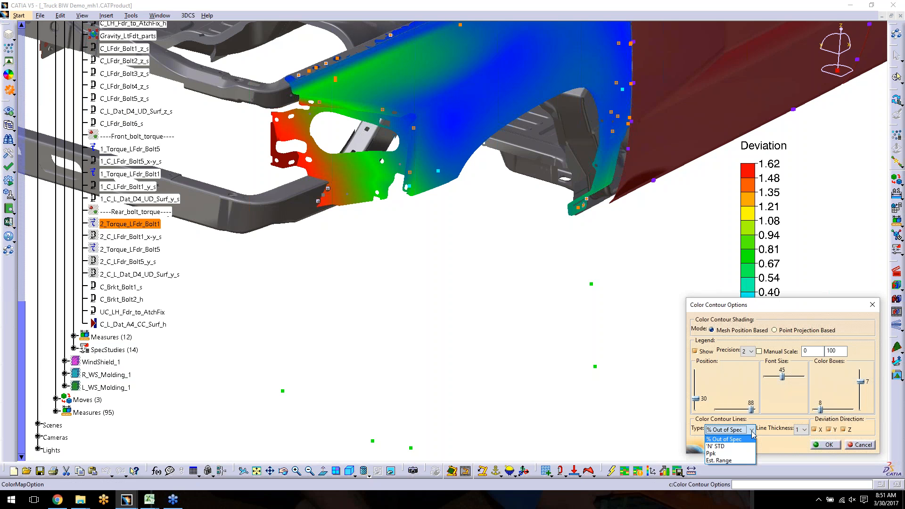
pyautogui.click(733, 461)
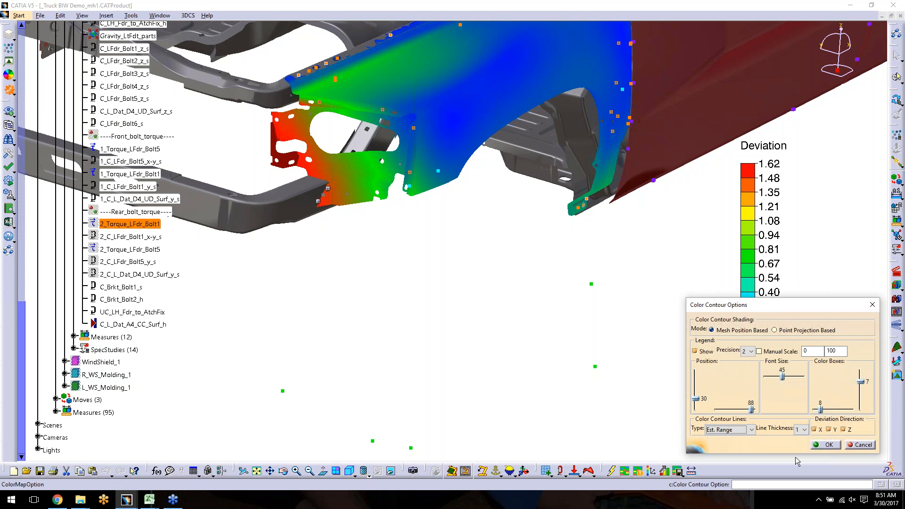
pyautogui.click(825, 445)
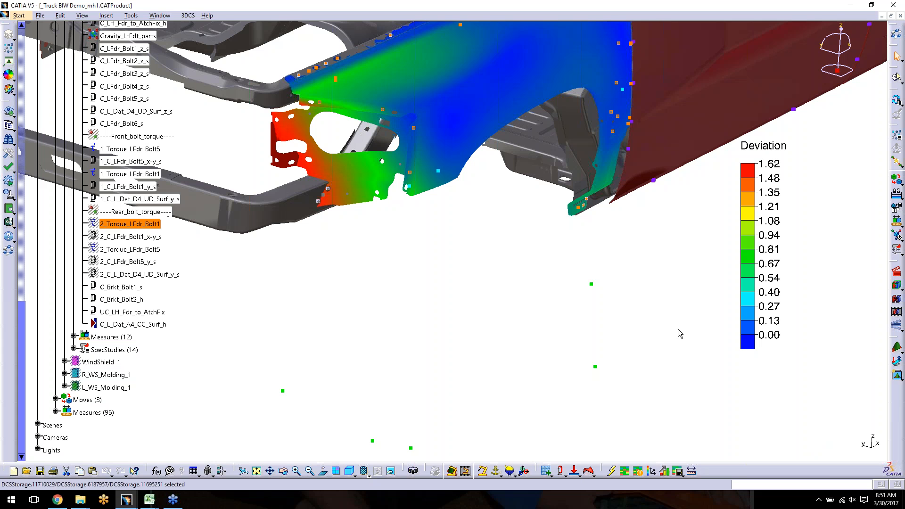
# Step: Rerun the Nominal Build with the front bolt torque moves active and accept the Model Information summary each time
pyautogui.click(896, 284)
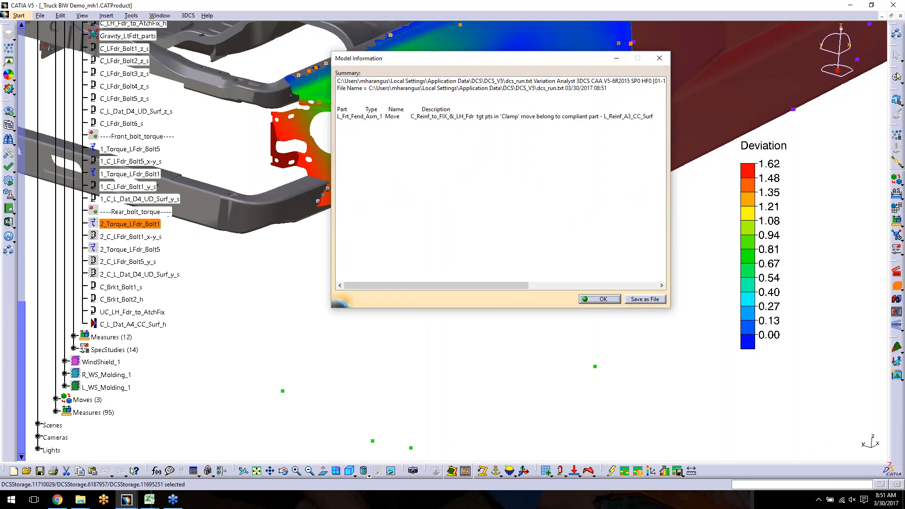
pyautogui.click(600, 299)
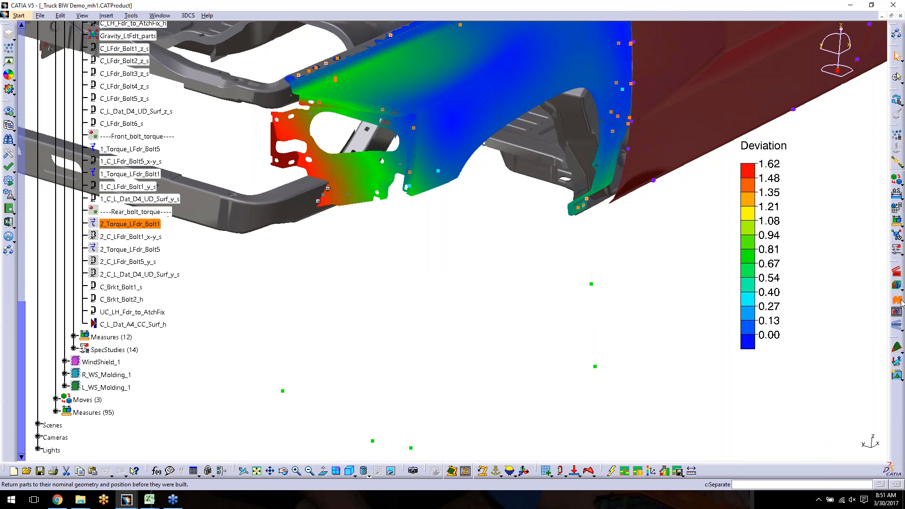
pyautogui.click(897, 76)
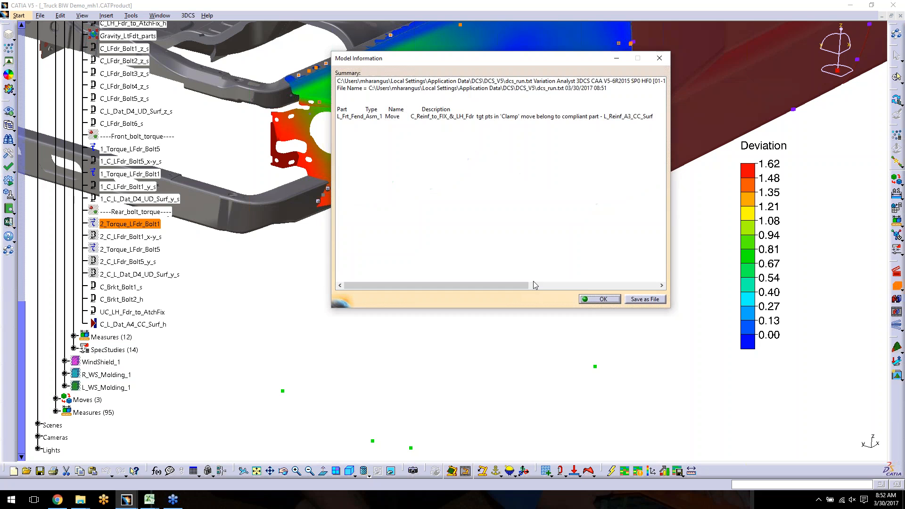
pyautogui.click(604, 300)
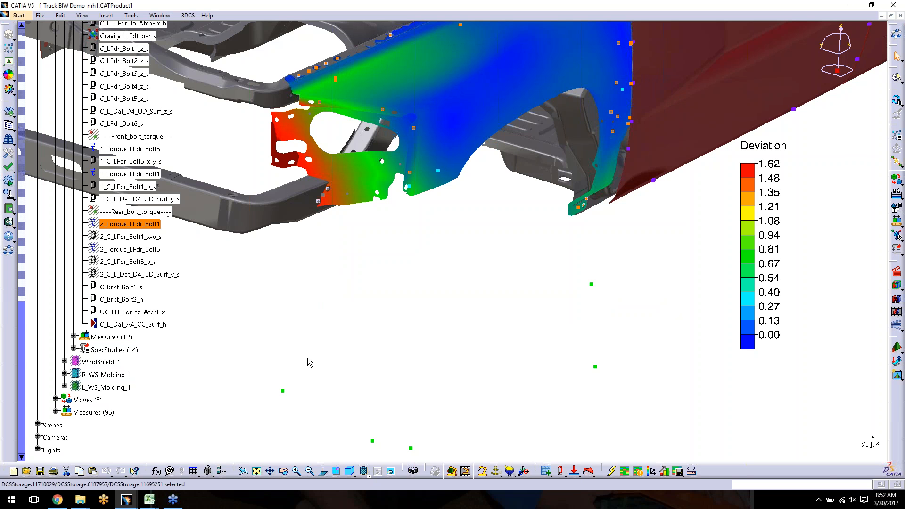
# Step: Recheck the Color Contour Options, accept them as they are, and dismiss the desktop notification
pyautogui.click(12, 91)
pyautogui.click(41, 99)
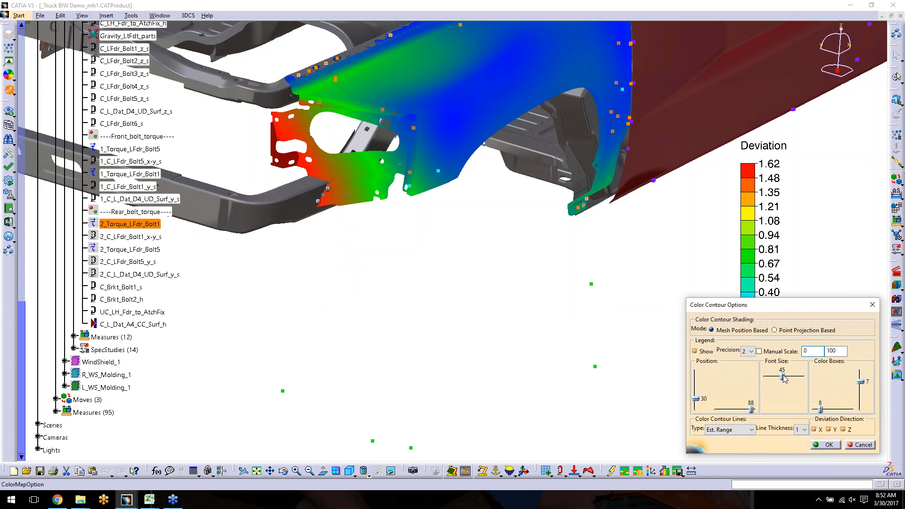
pyautogui.click(825, 445)
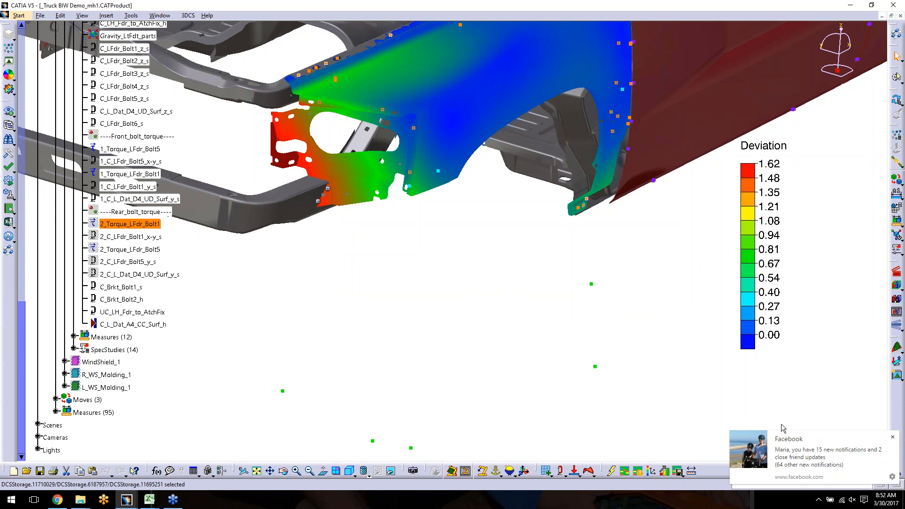
pyautogui.click(893, 437)
# Step: Activate the five Rear_bolt_torque moves from 2_Torque_LFdr_Bolt1 to 2_C_L_Dat_D4_UD_Surf_y_s
pyautogui.moveTo(404, 230); pyautogui.dragTo(445, 278, button='middle')
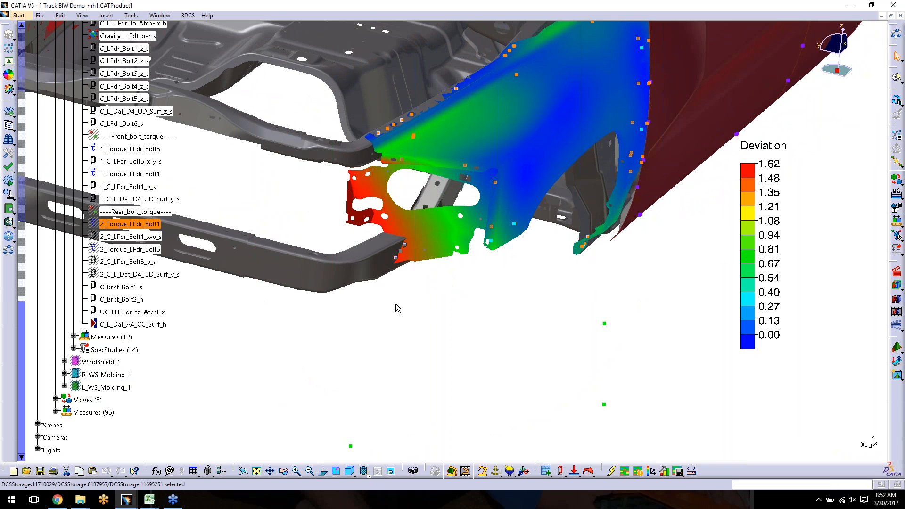
pyautogui.moveTo(281, 303); pyautogui.dragTo(309, 248, button='middle')
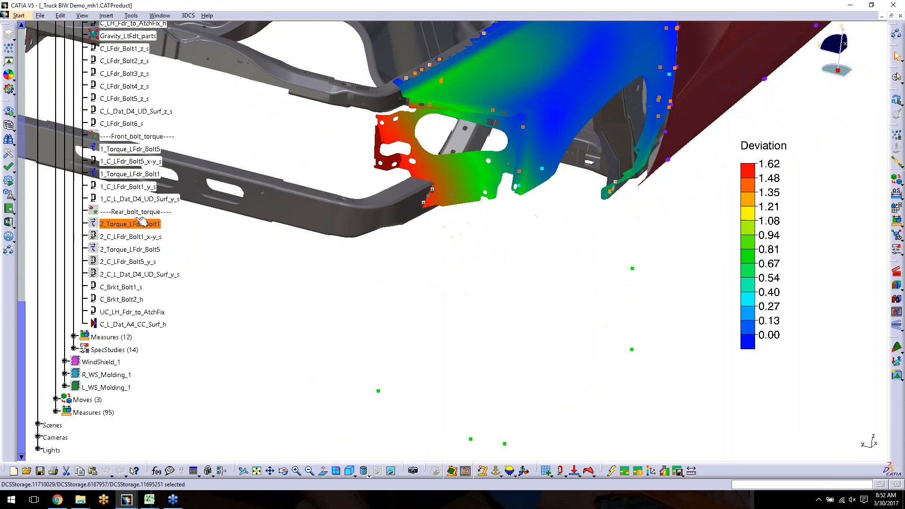
pyautogui.doubleClick(135, 225)
pyautogui.keyDown('shift'); pyautogui.click(175, 274); pyautogui.keyUp('shift')
pyautogui.rightClick(181, 277)
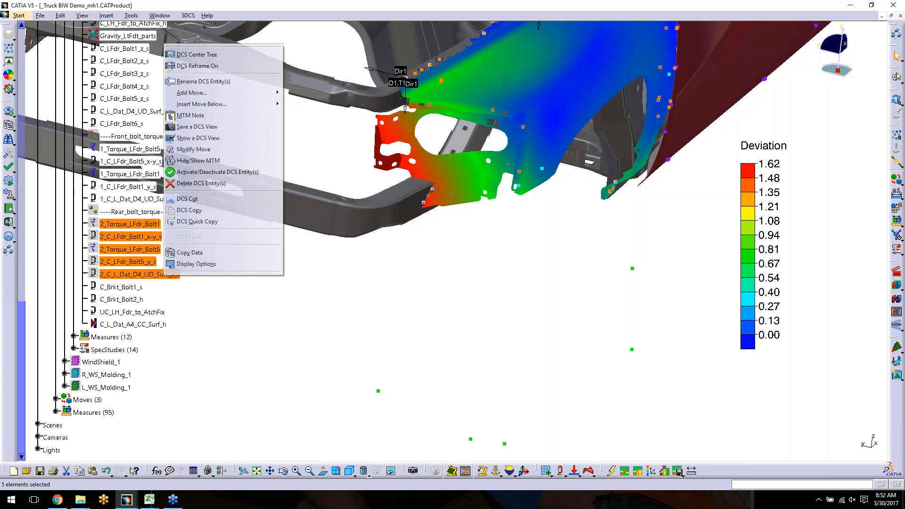
pyautogui.click(217, 172)
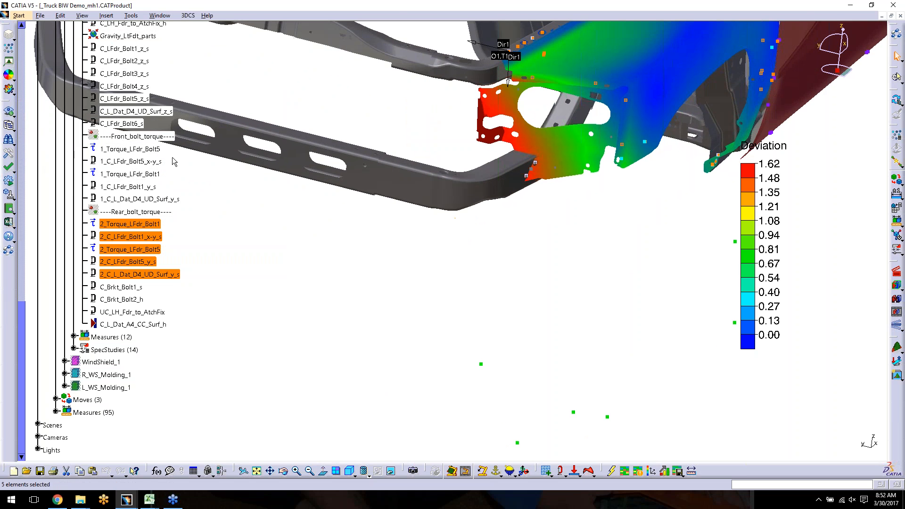
# Step: Deactivate the five Front_bolt_torque moves from 1_Torque_LFdr_Bolt5 to 1_C_L_Dat_D4_UD_Surf_y_s
pyautogui.click(147, 150)
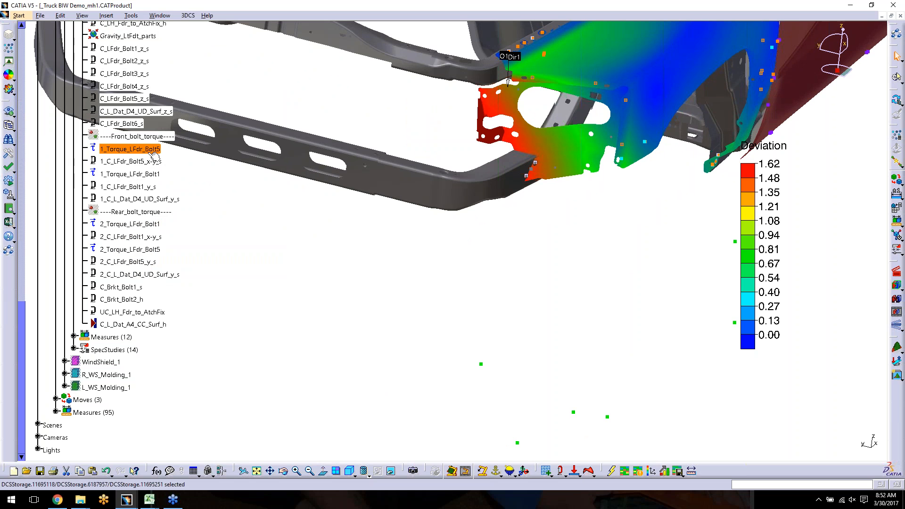
pyautogui.keyDown('shift'); pyautogui.click(135, 199); pyautogui.keyUp('shift')
pyautogui.rightClick(134, 199)
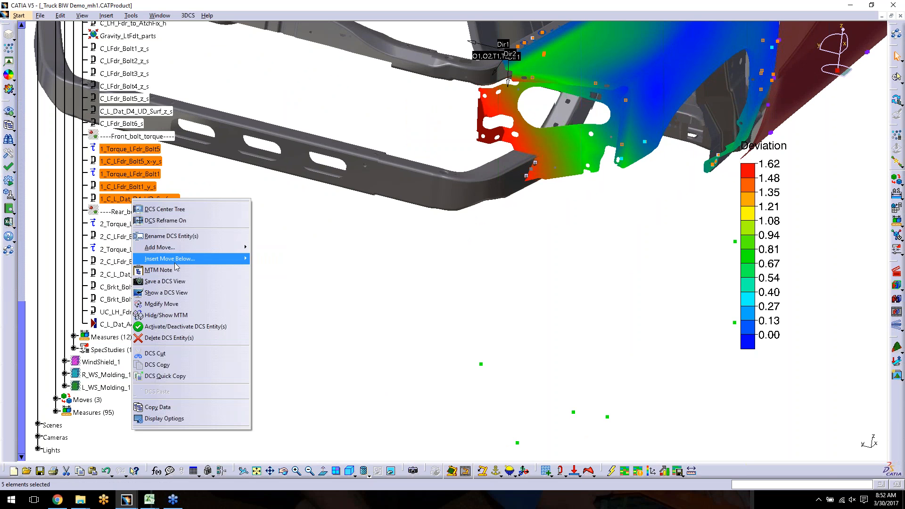
pyautogui.click(171, 327)
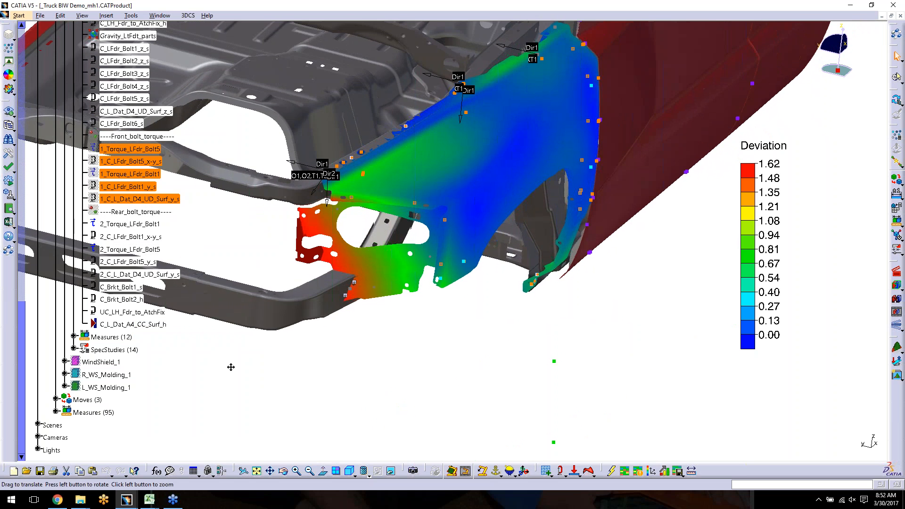
# Step: Run a Nominal Build of the rear bolt torque sequence and examine the resulting deviation colours around the fender's front corner and bracket
pyautogui.click(897, 286)
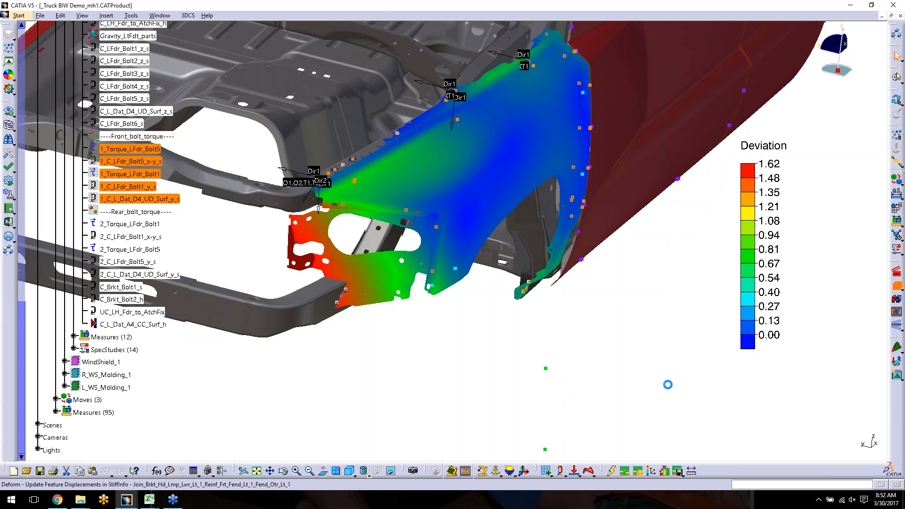
pyautogui.click(618, 299)
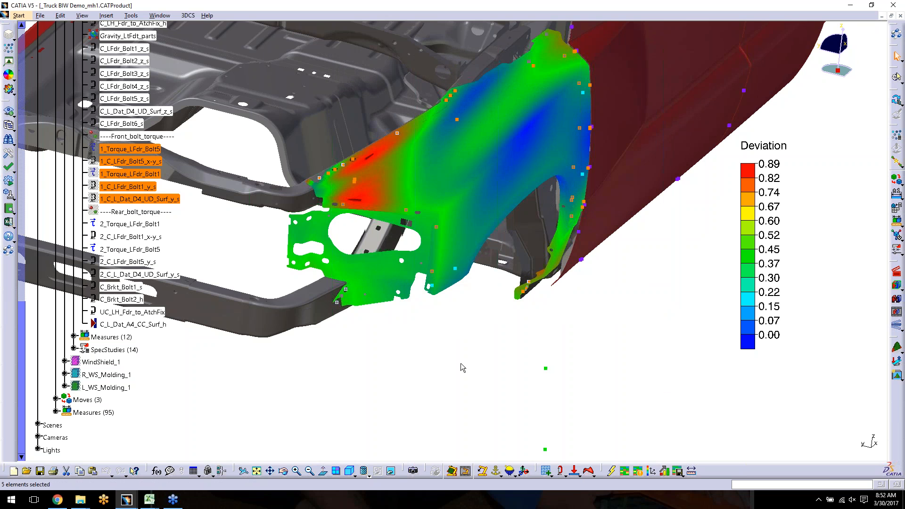
pyautogui.moveTo(457, 336); pyautogui.dragTo(546, 311, button='middle')
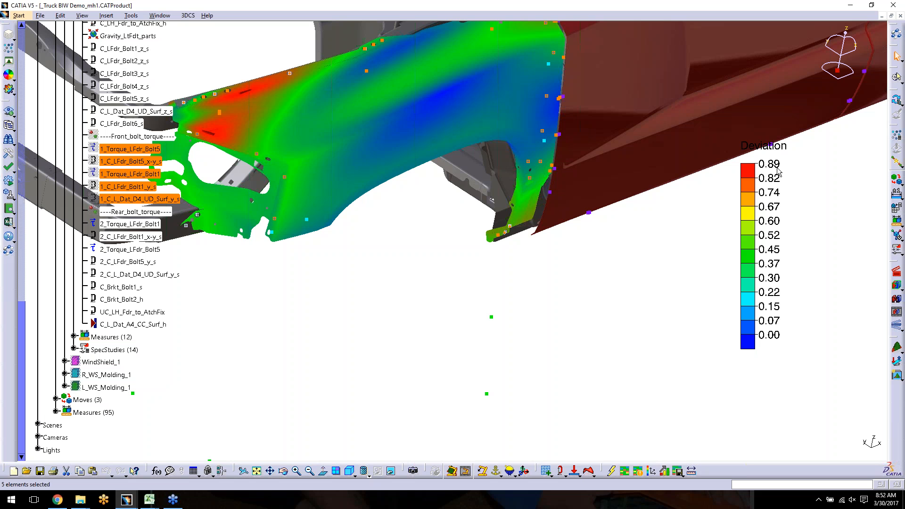
pyautogui.moveTo(324, 332); pyautogui.dragTo(389, 361, button='middle')
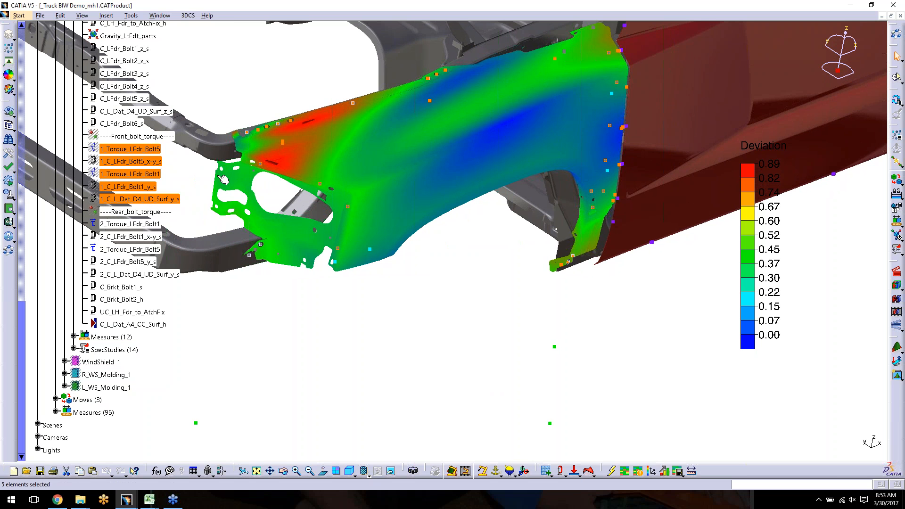
pyautogui.moveTo(314, 168); pyautogui.dragTo(391, 251, button='middle')
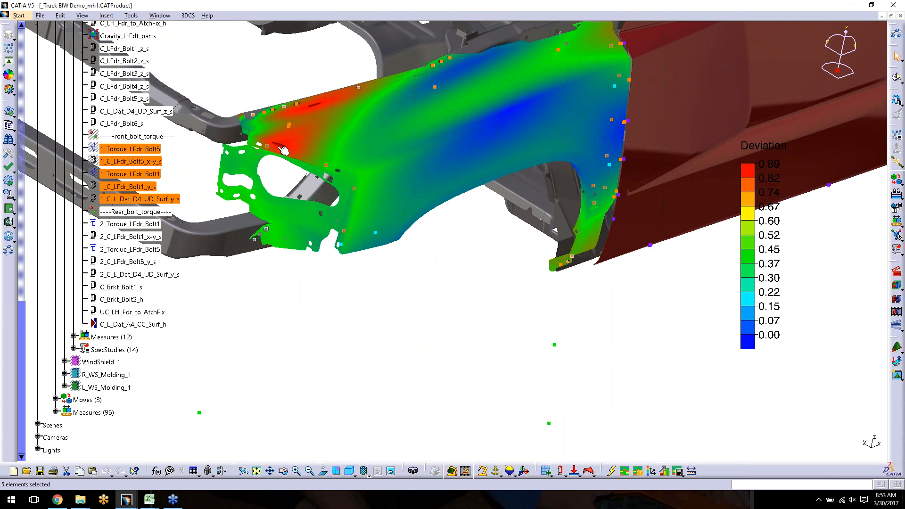
pyautogui.middleClick(277, 148)
pyautogui.moveTo(393, 222); pyautogui.dragTo(478, 260, button='middle')
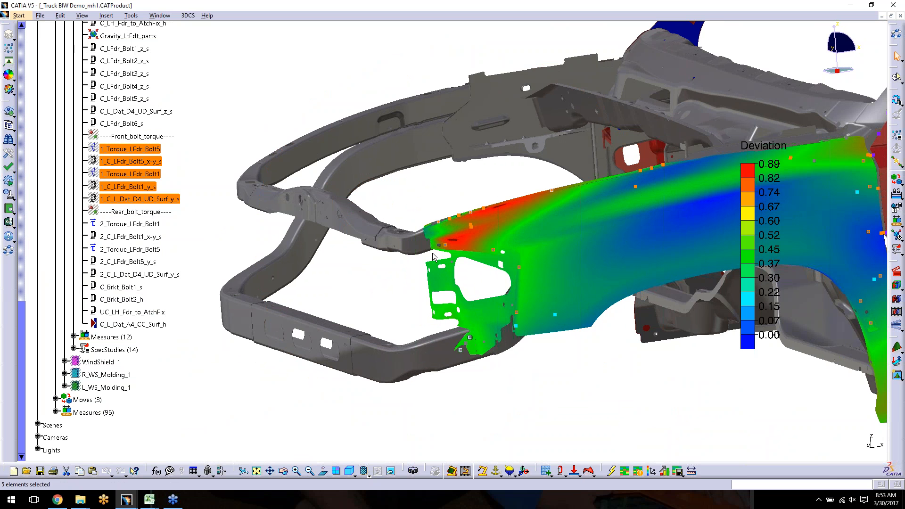
pyautogui.moveTo(629, 292); pyautogui.dragTo(526, 368, button='middle')
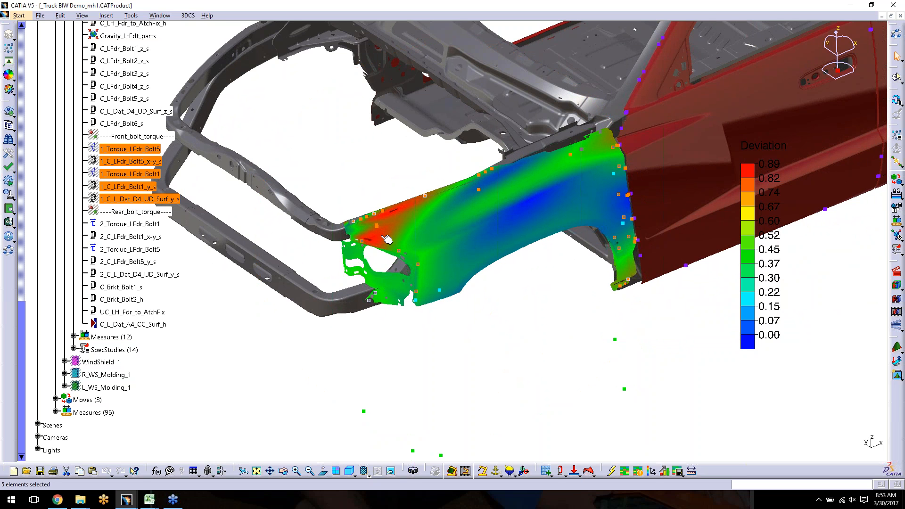
pyautogui.moveTo(508, 335); pyautogui.dragTo(479, 286, button='middle')
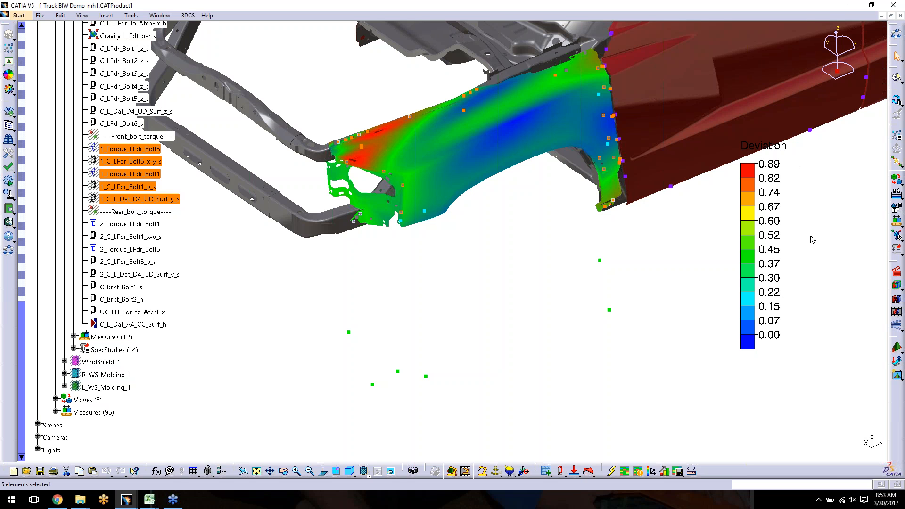
# Step: Switch to _Truck BIW Demo_mh.xlsx in Excel, compare the front and rear bolt torque gap and flush charts, and return to CATIA
pyautogui.moveTo(151, 507)
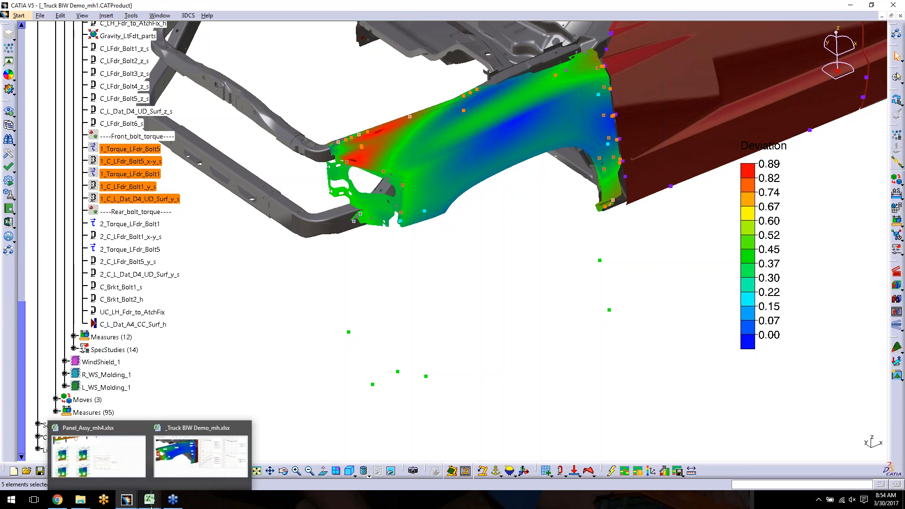
pyautogui.click(202, 474)
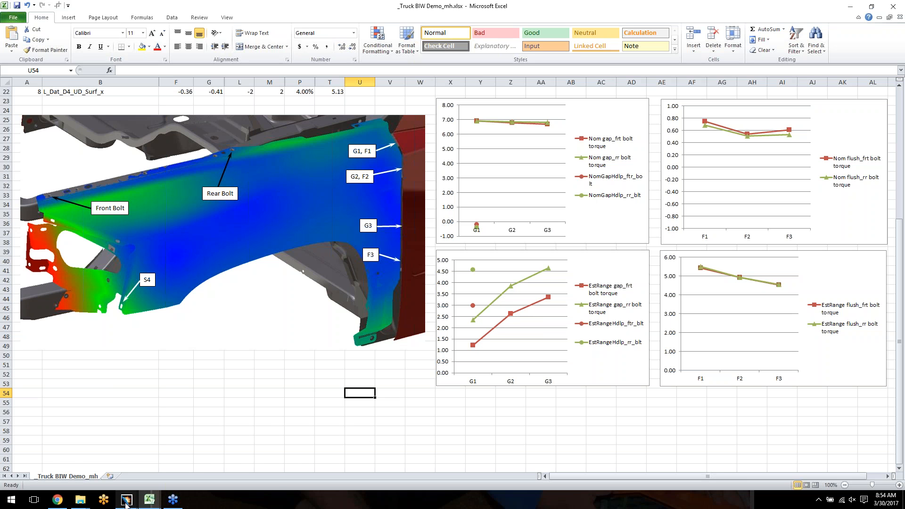
pyautogui.moveTo(126, 499)
pyautogui.click(75, 464)
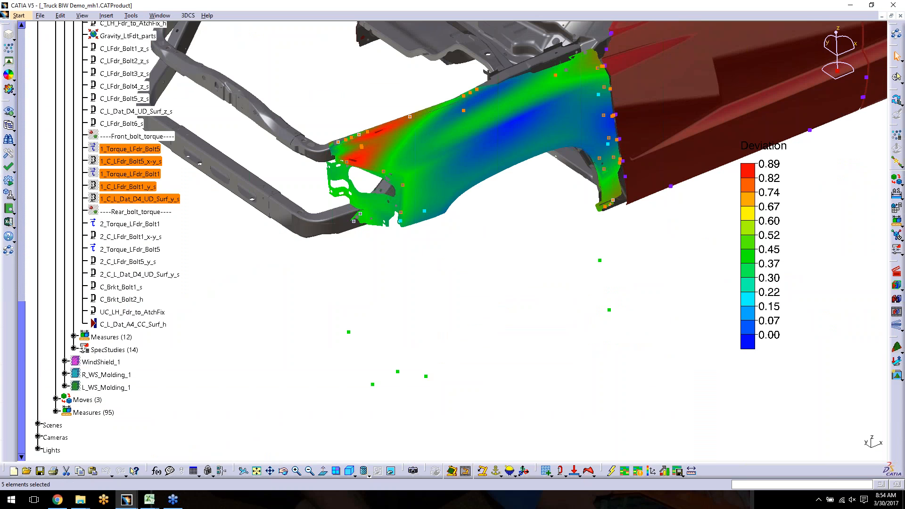
# Step: Bring both bolt torque sequences and their preceding clamp moves into view in the tree, and clear the move selection
pyautogui.scroll(1, 244, 266)
pyautogui.scroll(1, 244, 266)
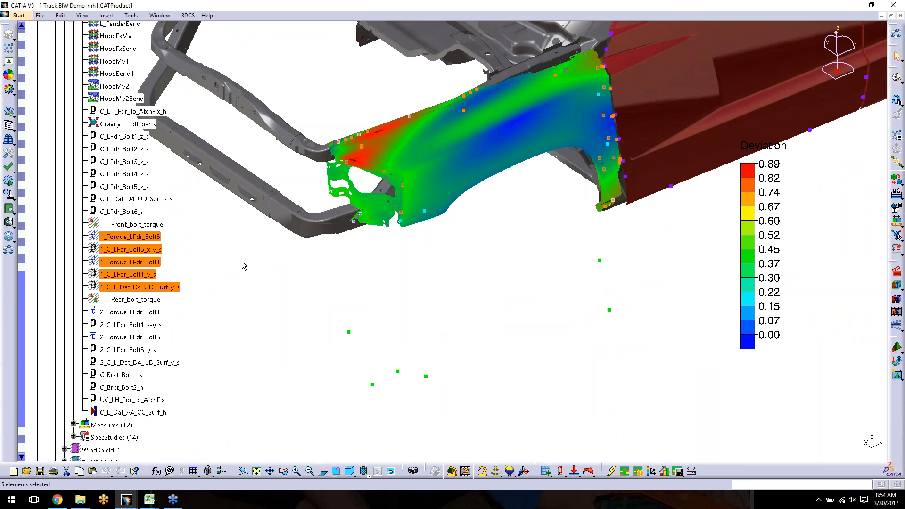
pyautogui.click(244, 266)
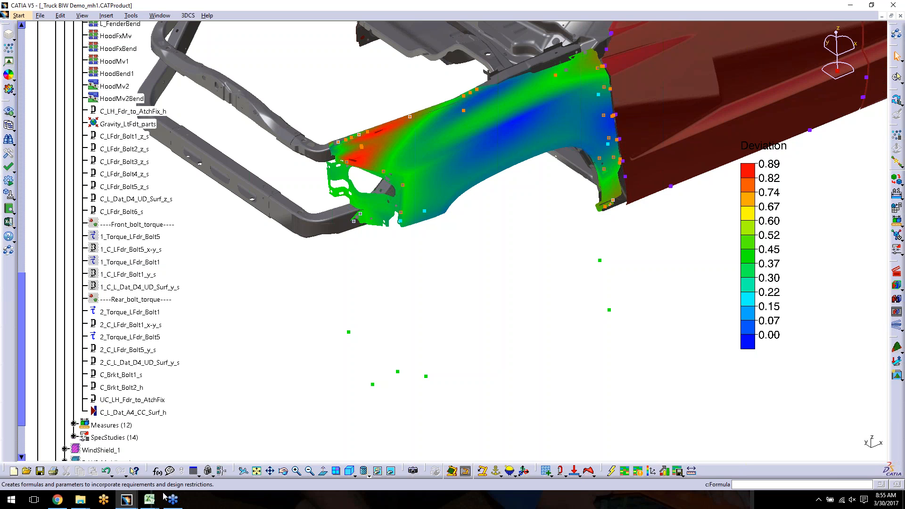
# Step: Review the annotated fender picture and the bolt torque charts in the Truck BIW Excel workbook again, and return to the CATIA truck model
pyautogui.moveTo(122, 501)
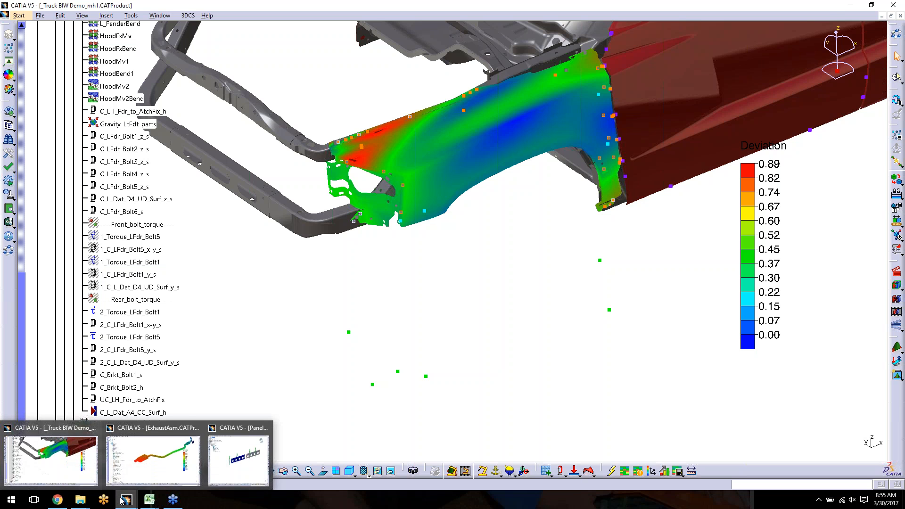
pyautogui.moveTo(155, 499)
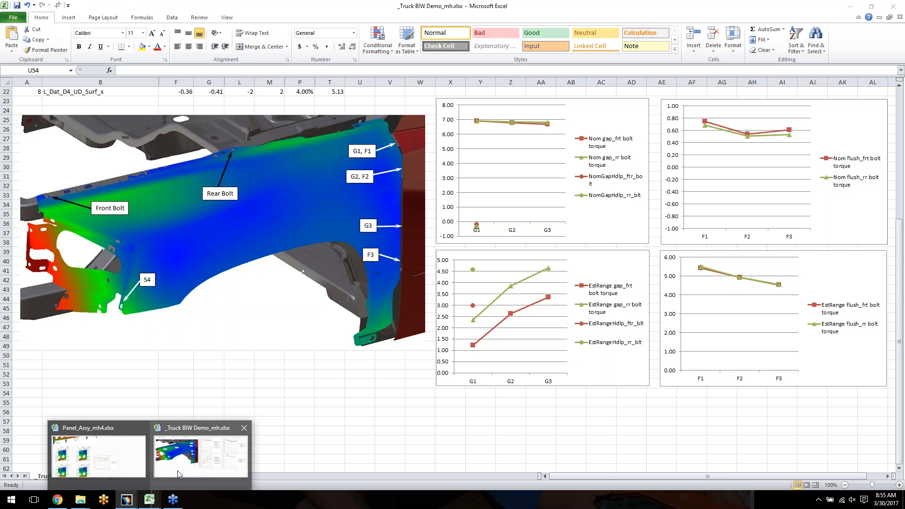
pyautogui.click(178, 471)
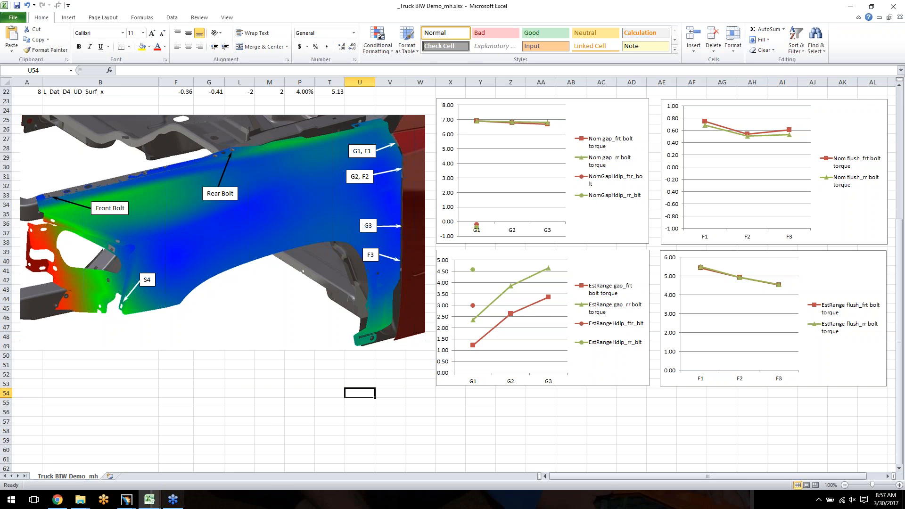
pyautogui.moveTo(126, 500)
pyautogui.click(79, 466)
pyautogui.moveTo(480, 248); pyautogui.dragTo(567, 291, button='middle')
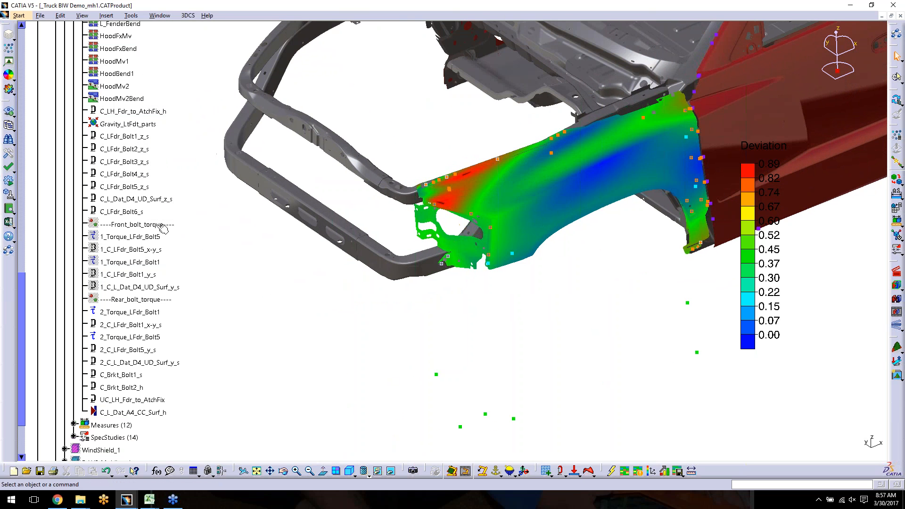
# Step: Highlight the five rear bolt torque sequence moves and then C_LFdr_Bolt1_z_s to examine their locations and directions on the fender
pyautogui.click(134, 313)
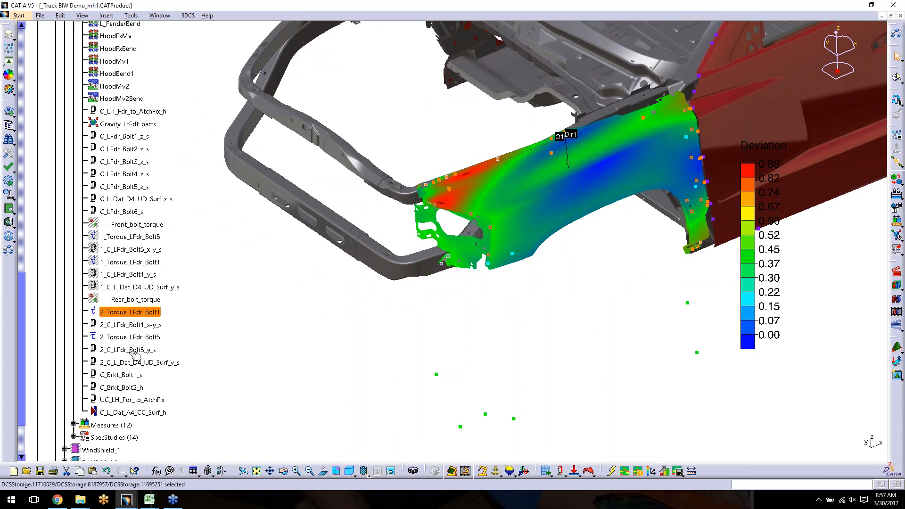
pyautogui.keyDown('shift'); pyautogui.click(131, 363); pyautogui.keyUp('shift')
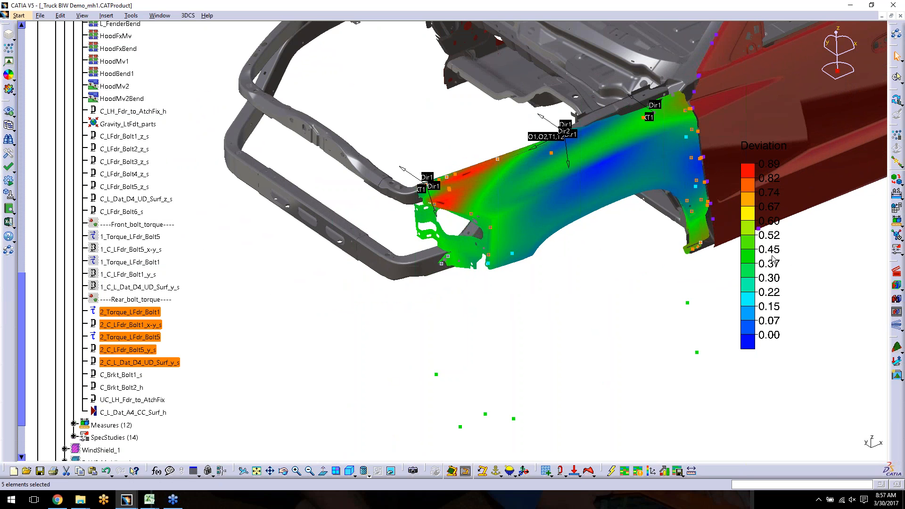
pyautogui.moveTo(812, 251); pyautogui.dragTo(799, 161, button='middle')
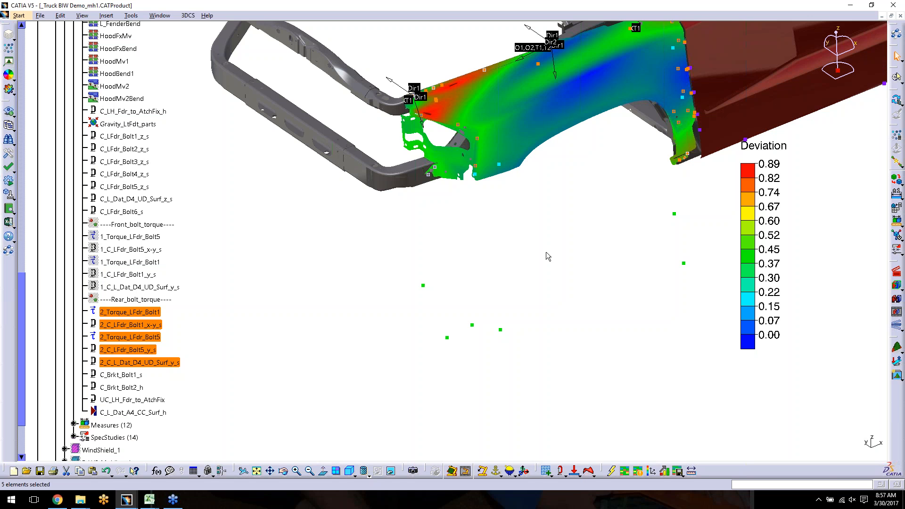
pyautogui.moveTo(553, 253); pyautogui.dragTo(509, 365, button='middle')
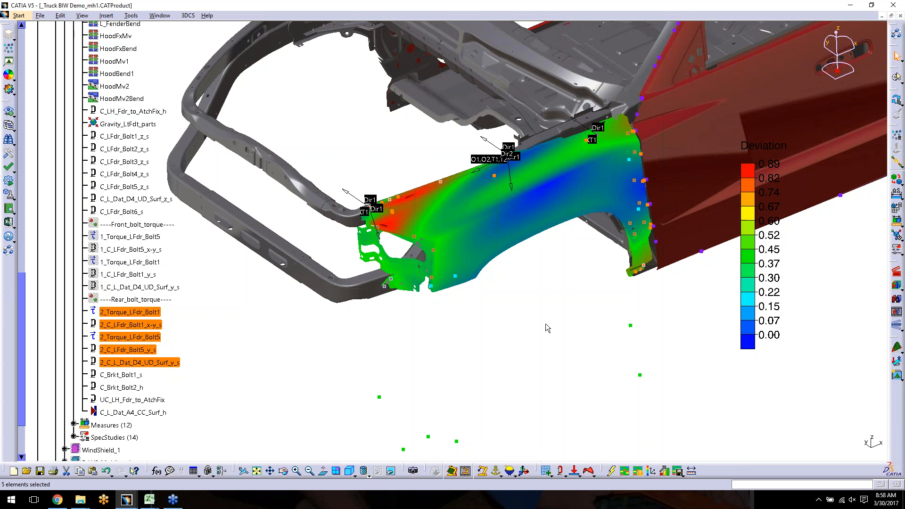
pyautogui.click(146, 138)
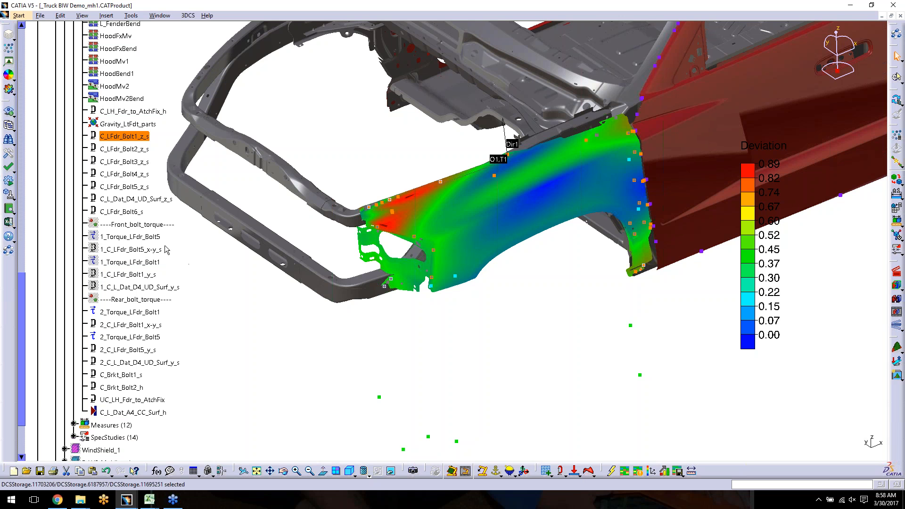
# Step: Activate the five front bolt torque sequence moves, from 1_Torque_LFdr_Bolt5 through 1_C_L_Dat_D4_UD_Surf_y_s
pyautogui.click(153, 238)
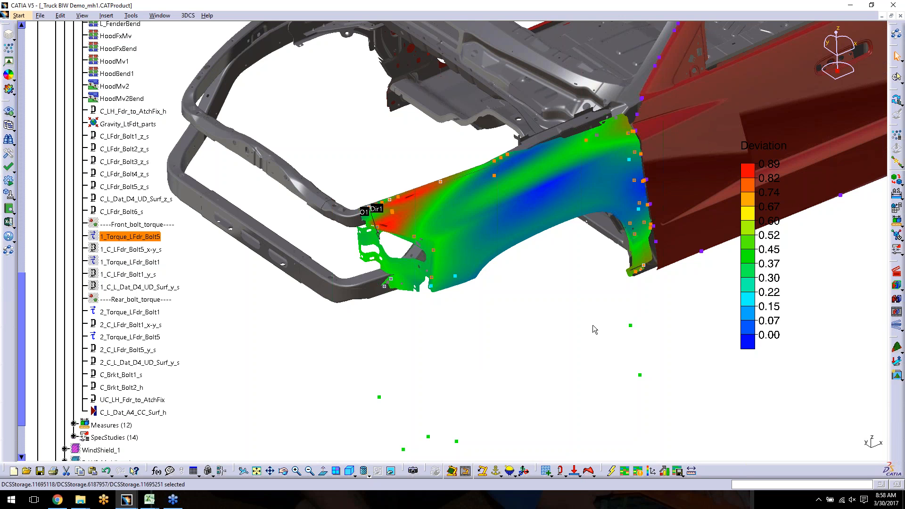
pyautogui.moveTo(606, 332); pyautogui.dragTo(578, 296, button='middle')
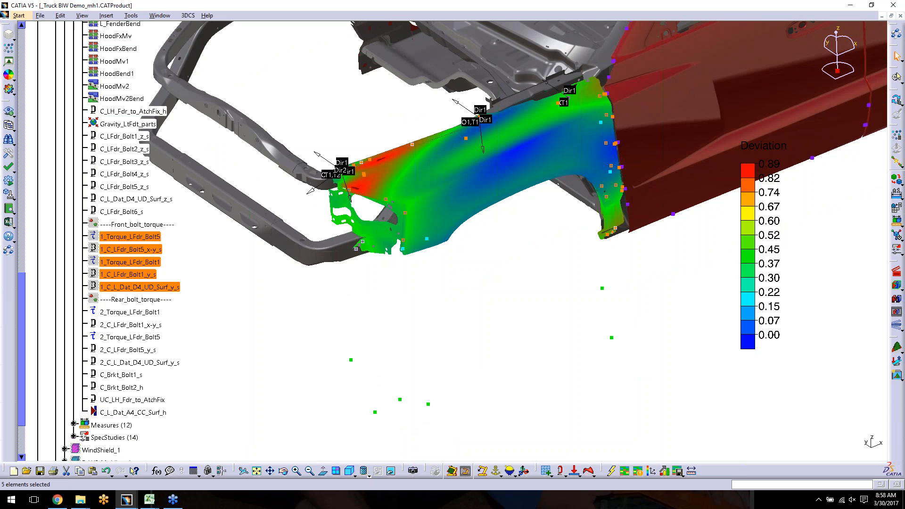
pyautogui.rightClick(131, 286)
pyautogui.click(151, 188)
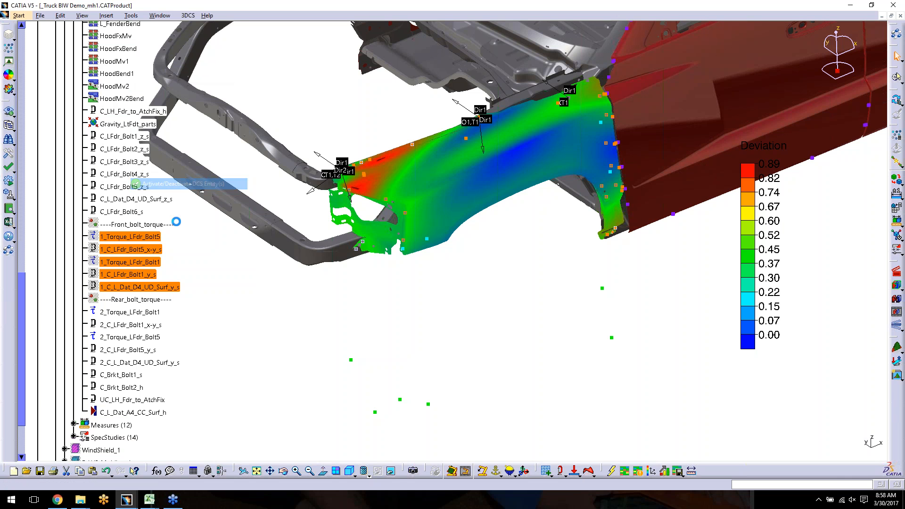
# Step: Deactivate the five rear bolt torque sequence moves and run a Nominal Build with the front sequence, closing the model information summary
pyautogui.click(130, 312)
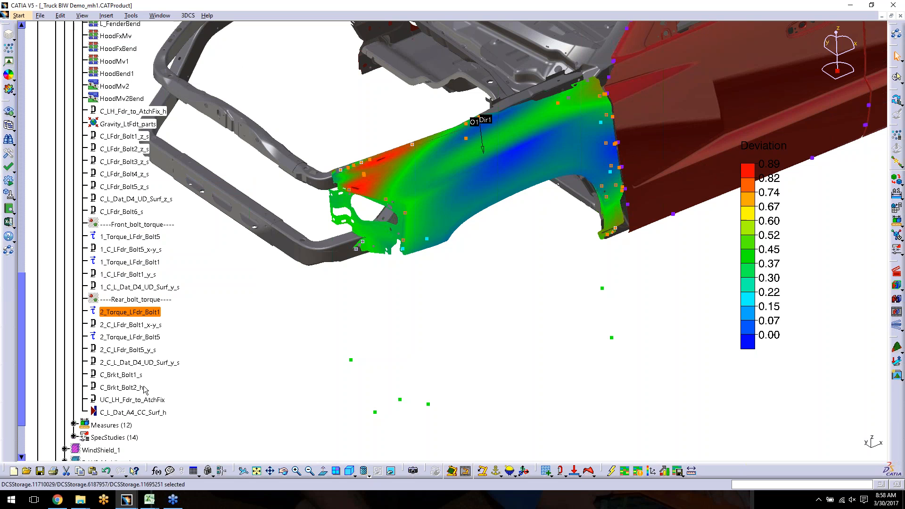
pyautogui.keyDown('shift'); pyautogui.click(138, 363); pyautogui.keyUp('shift')
pyautogui.rightClick(138, 363)
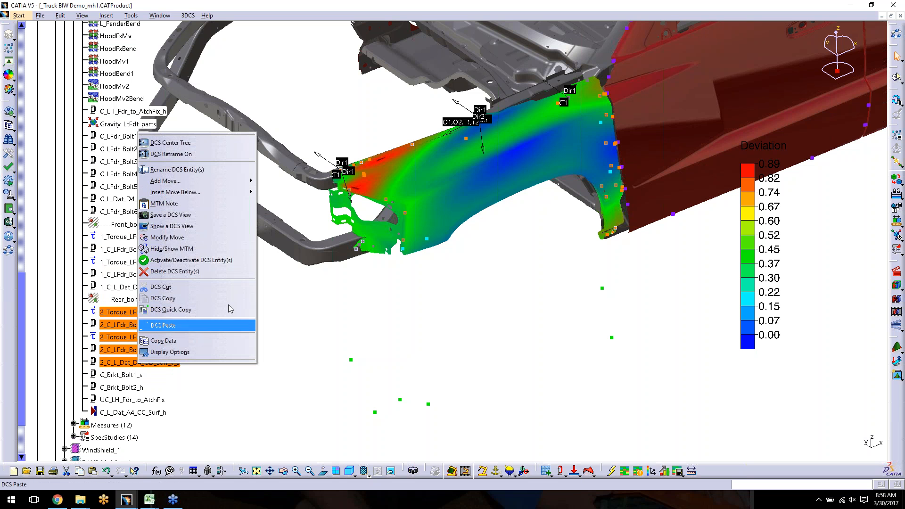
pyautogui.click(207, 261)
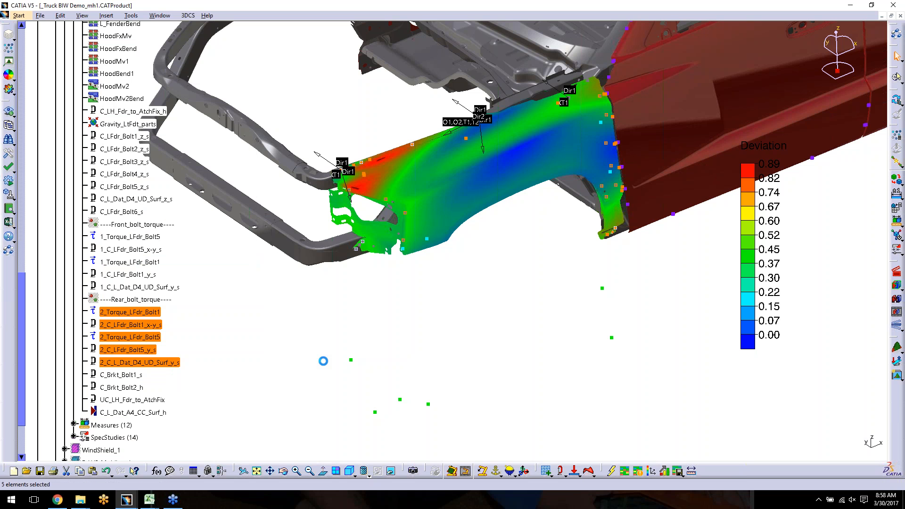
pyautogui.click(897, 286)
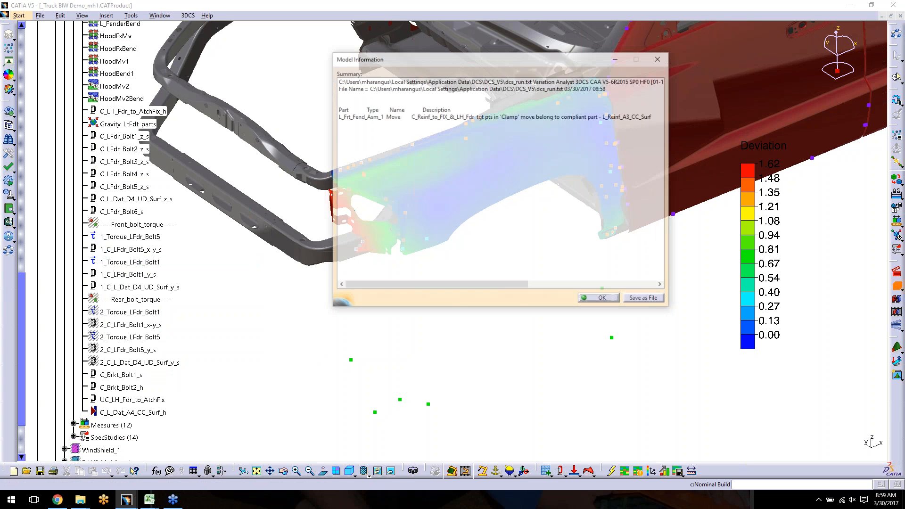
pyautogui.click(600, 299)
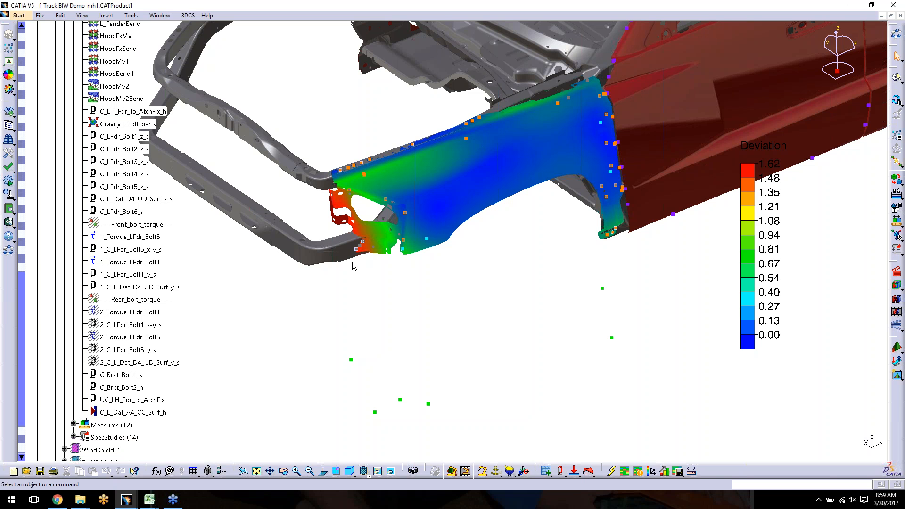
# Step: Switch to _Truck BIW Demo_mh.xlsx in Excel, examine the estimated range gap chart for both torque sequences, and return to the CATIA truck model
pyautogui.moveTo(126, 500)
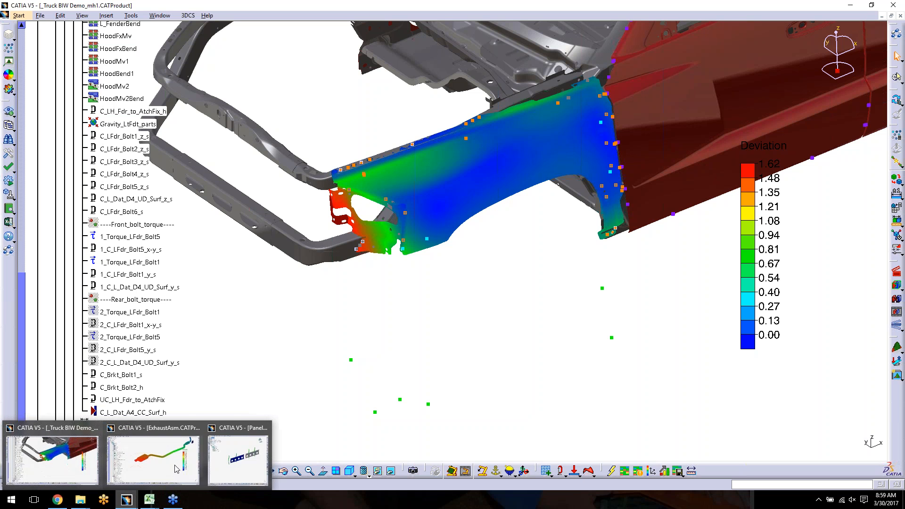
pyautogui.moveTo(156, 496)
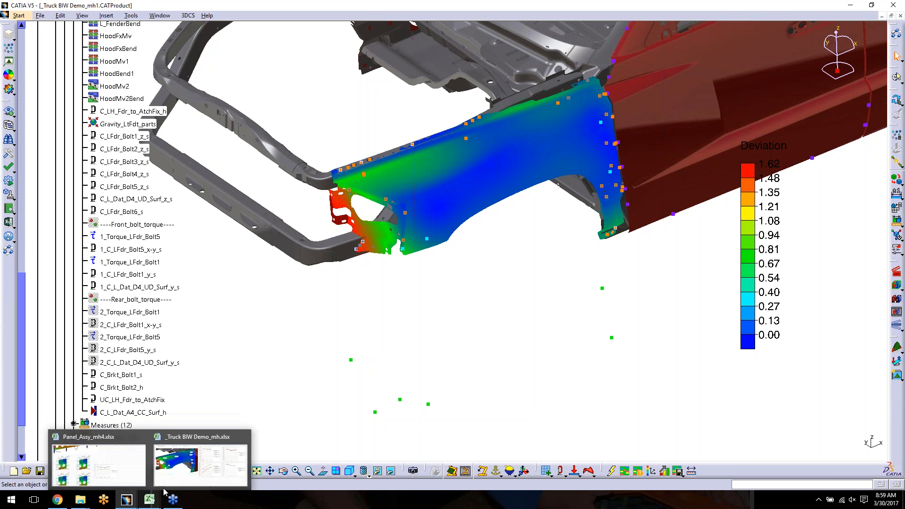
pyautogui.click(165, 490)
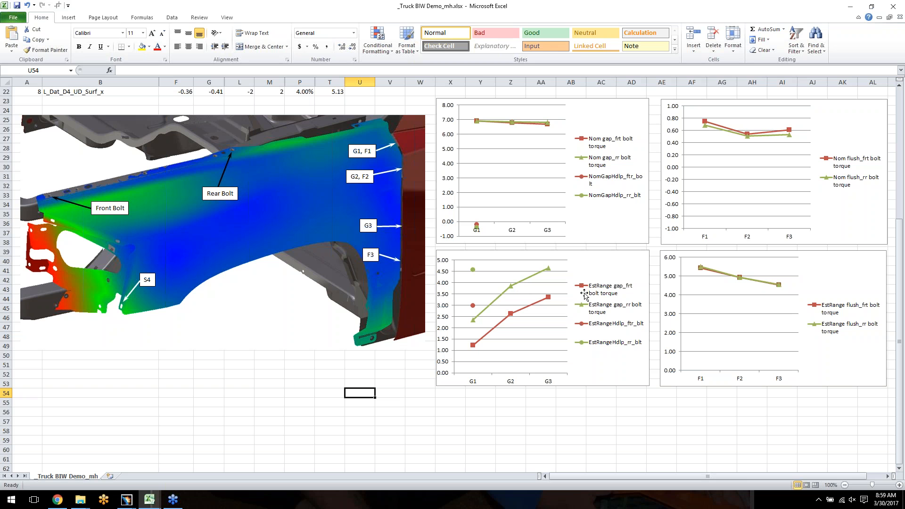
pyautogui.moveTo(512, 292)
pyautogui.moveTo(140, 506)
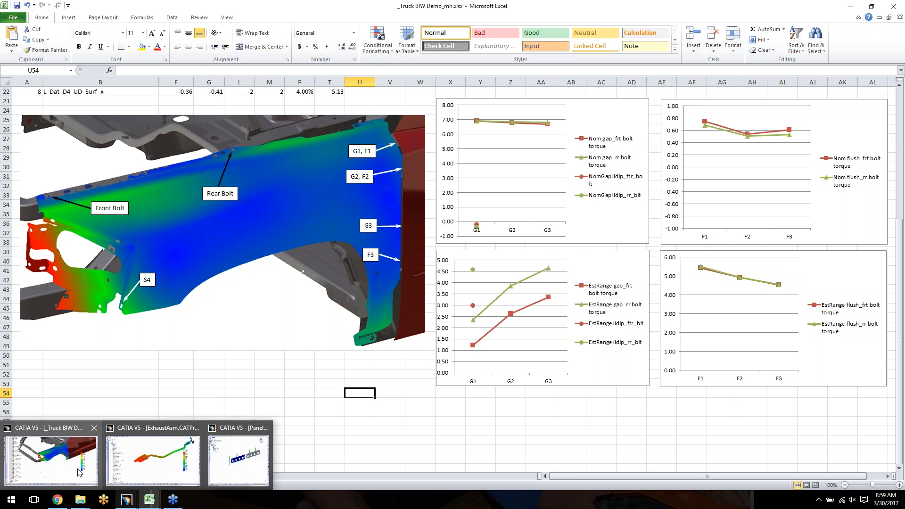
pyautogui.click(51, 457)
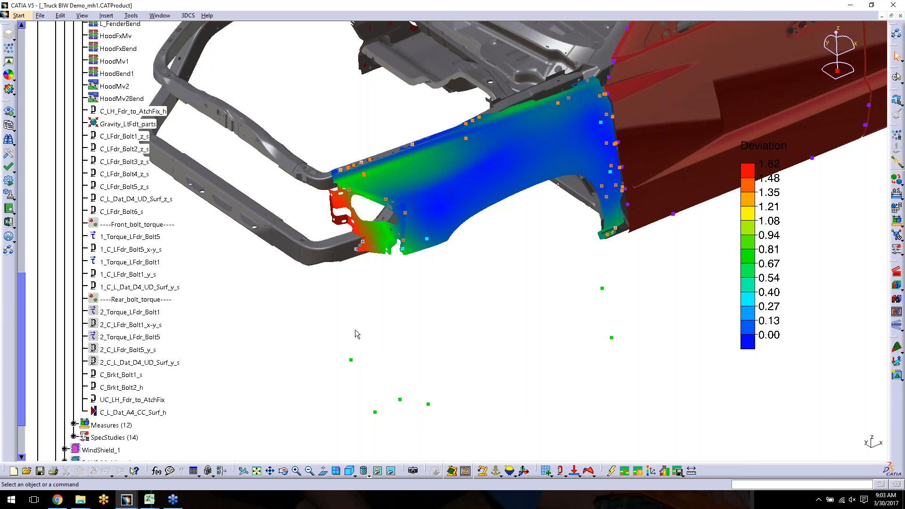
# Step: Inspect the contact point pairs of the C_L_Dat_A4_CC_Surf_h contact move with their feature names fully shown, and close it without changes
pyautogui.doubleClick(148, 413)
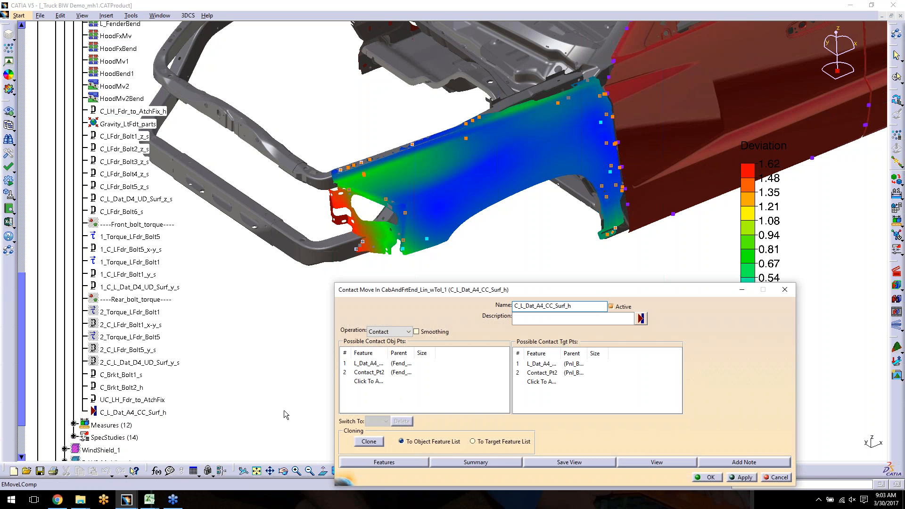
pyautogui.moveTo(386, 352); pyautogui.dragTo(429, 352)
pyautogui.moveTo(560, 353); pyautogui.dragTo(601, 349)
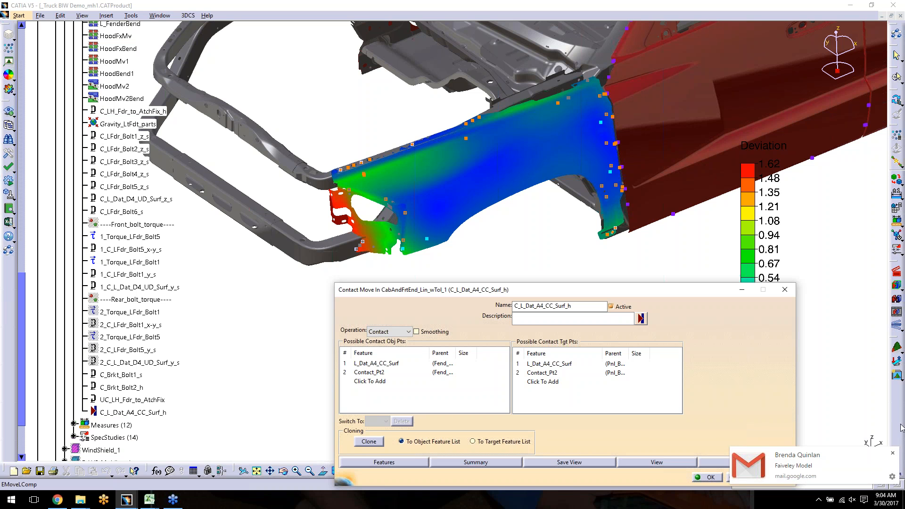
pyautogui.click(892, 453)
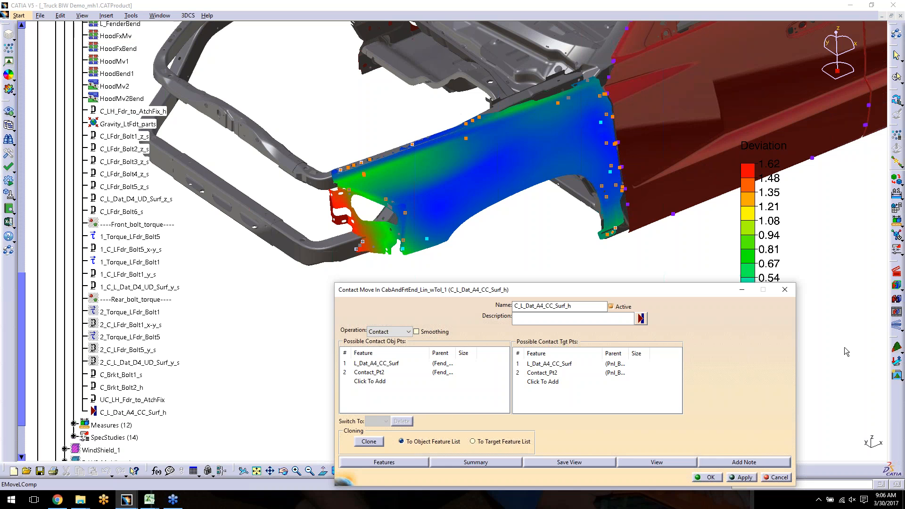
pyautogui.click(775, 477)
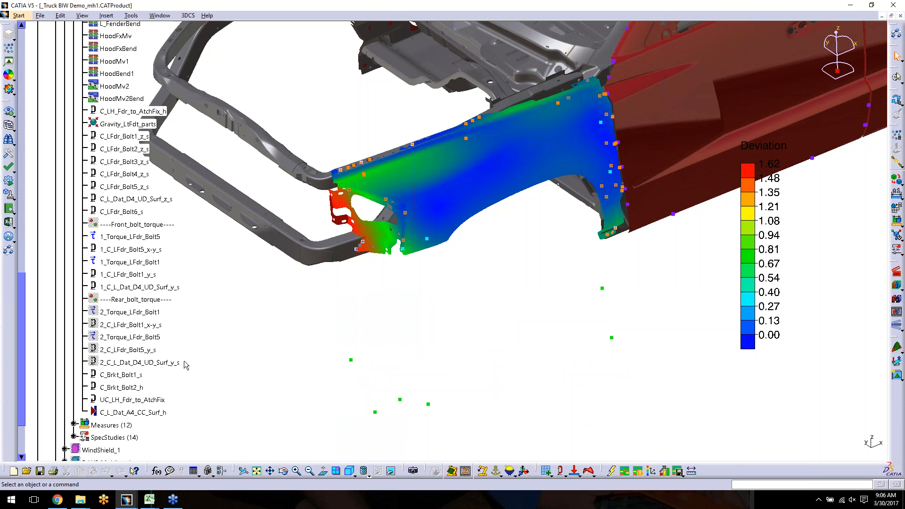
# Step: Open the 2_Torque_LFdr_Bolt1 torque move to review its torque amount and direction settings
pyautogui.doubleClick(134, 313)
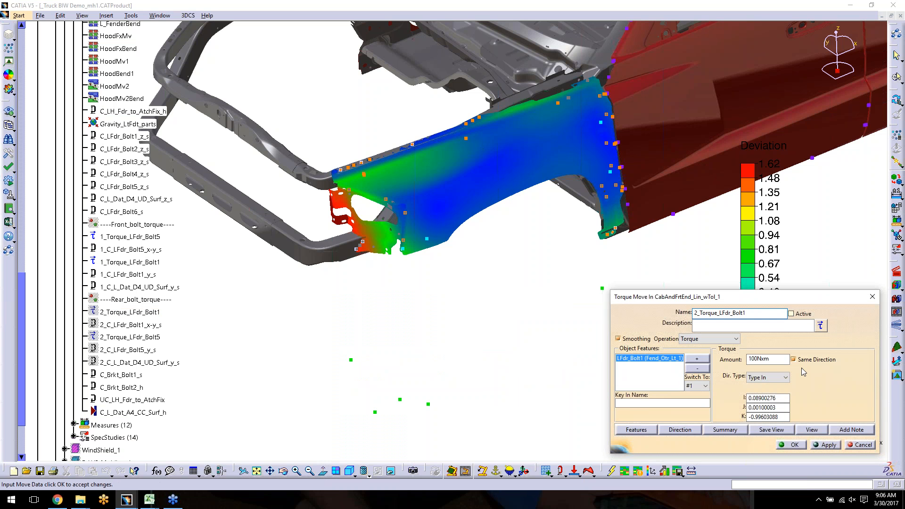